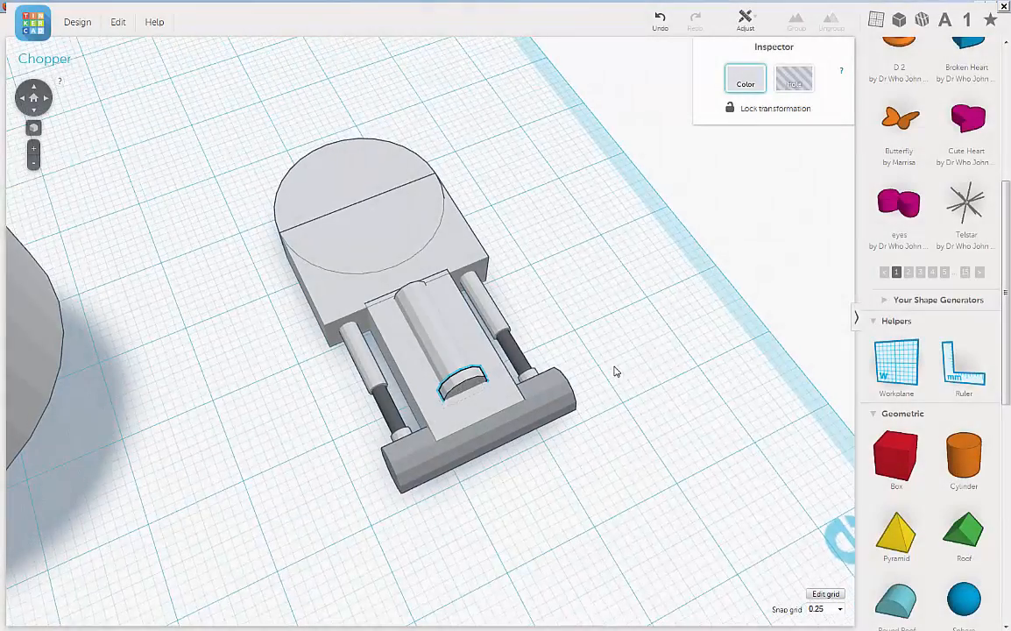
Duplicate the flat central block between the two side pistons
right_drag(613, 372, 620, 395)
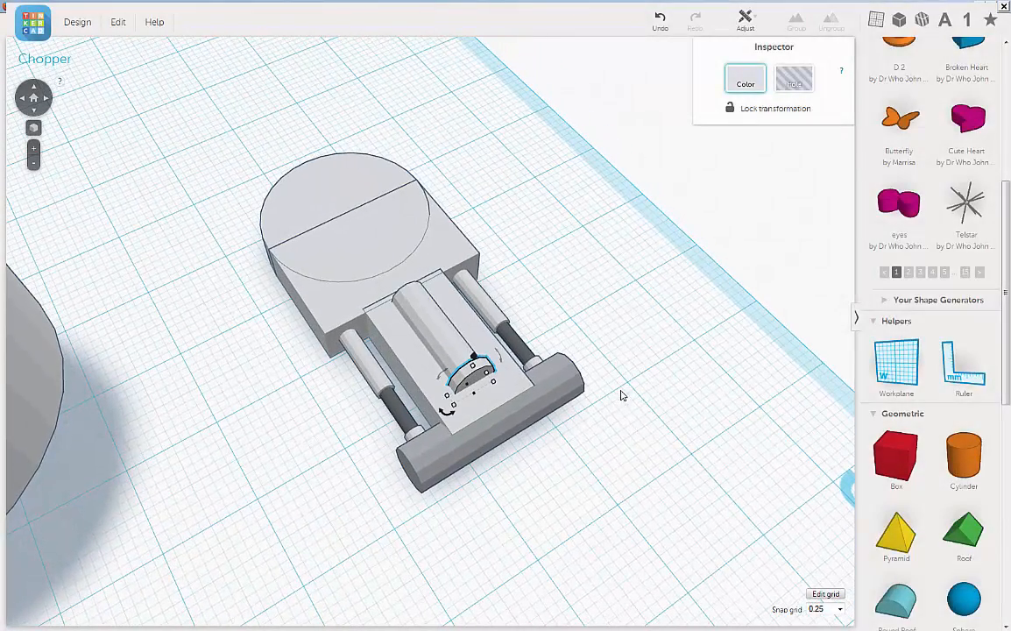
click(594, 346)
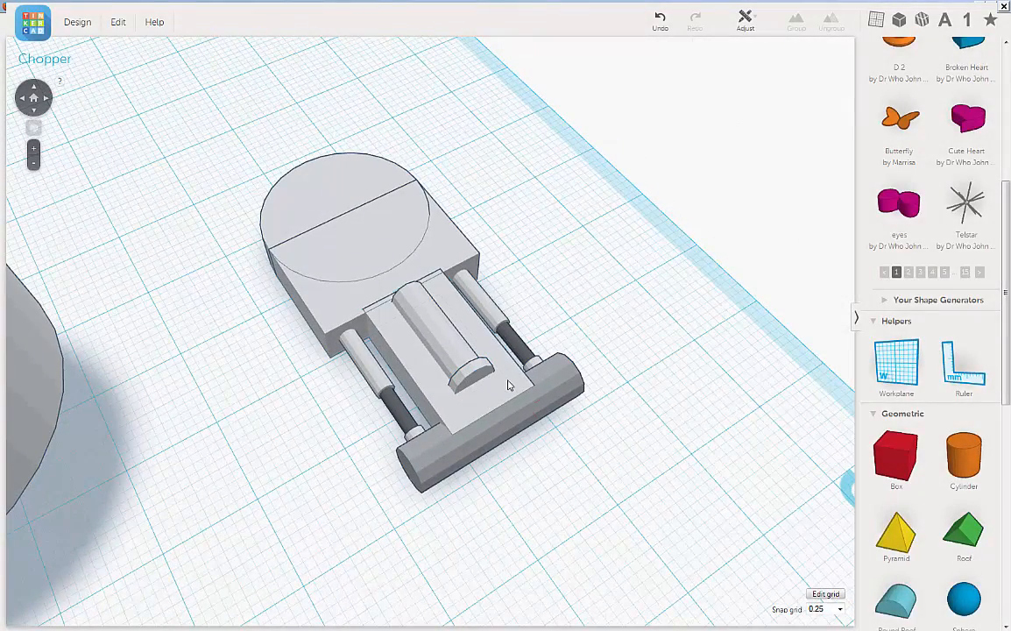
click(508, 385)
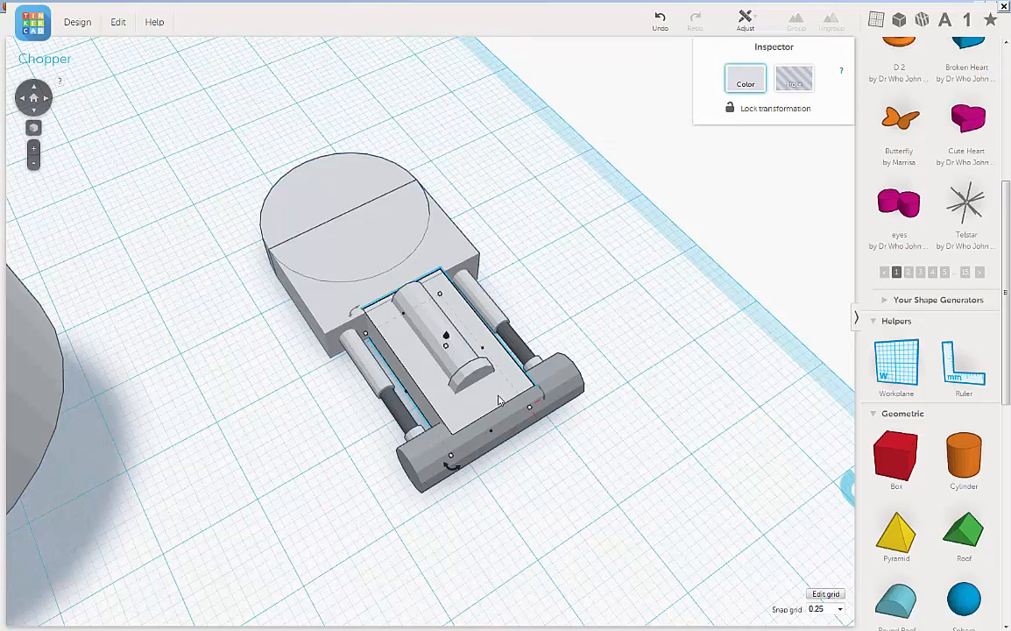
click(109, 24)
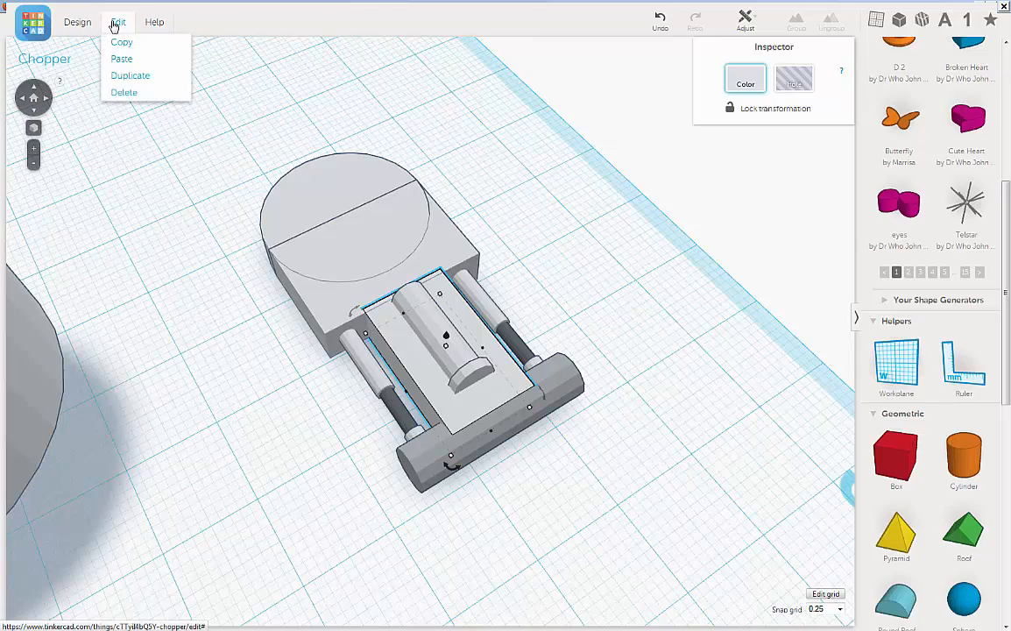
click(127, 77)
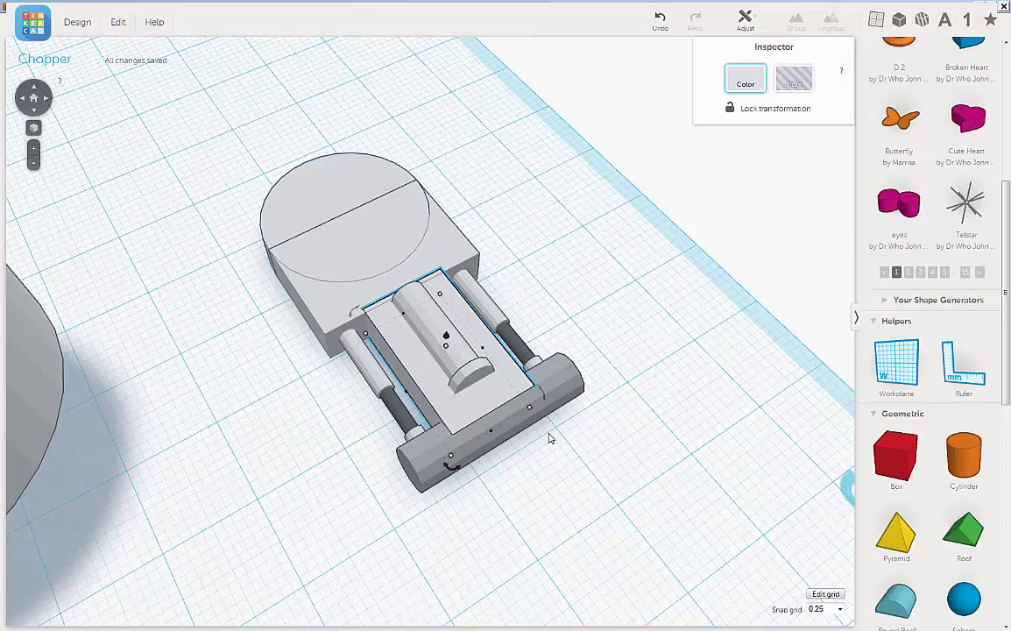
Shift the duplicate block lengthwise until about half of it extends beyond the end of the original block
right_drag(634, 446, 440, 449)
key(Down)
key(Down)
key(Down)
key(Down)
key(Down)
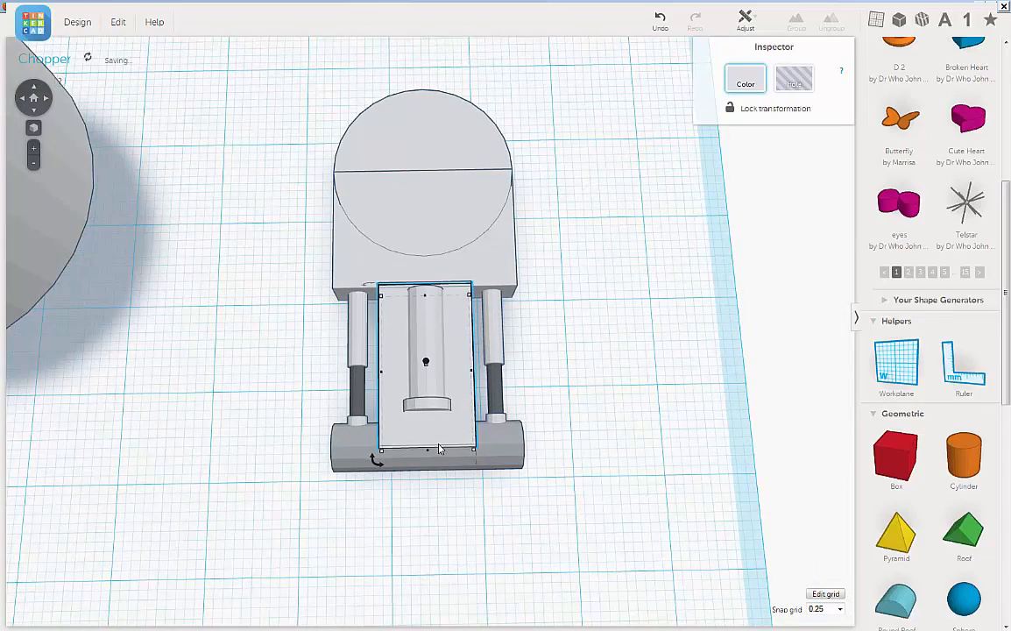
key(Down)
key(Down)
key(Down)
key(Down)
key(Down)
key(Down)
key(Down)
key(Down)
key(Down)
key(Down)
key(Down)
key(Down)
key(Down)
key(Down)
key(Down)
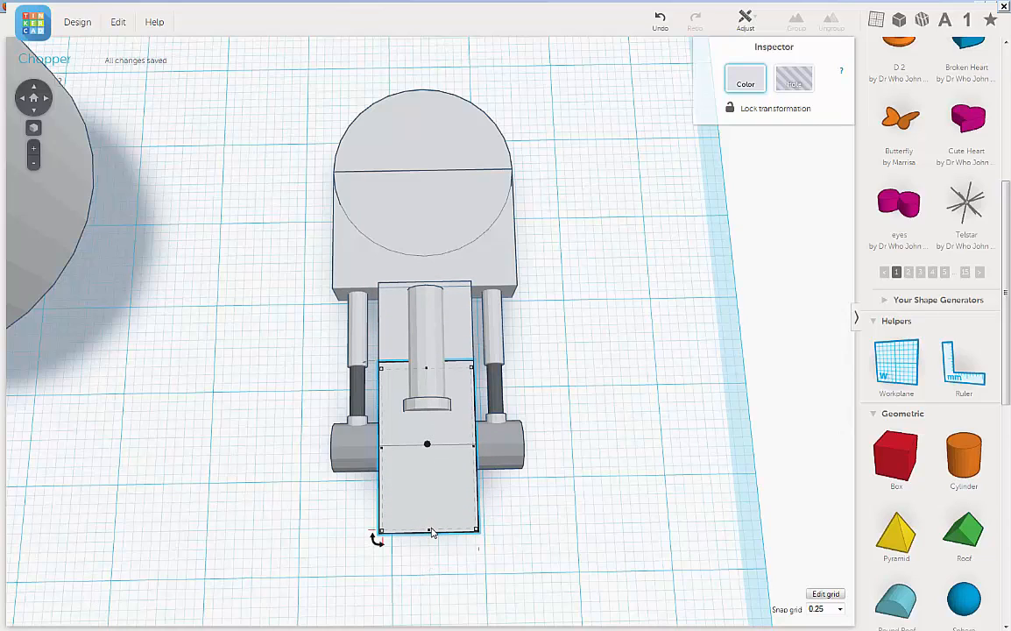
Shorten the duplicate block from its outer end to 11.75 mm, and trim its inner end back to the central rod's cap
drag(430, 533, 444, 457)
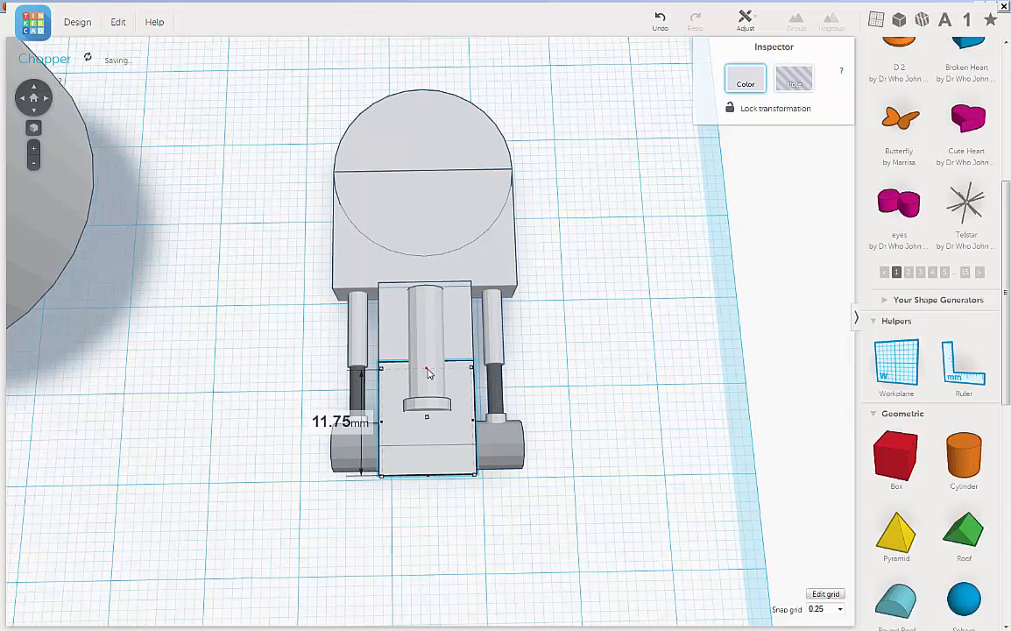
drag(425, 371, 424, 425)
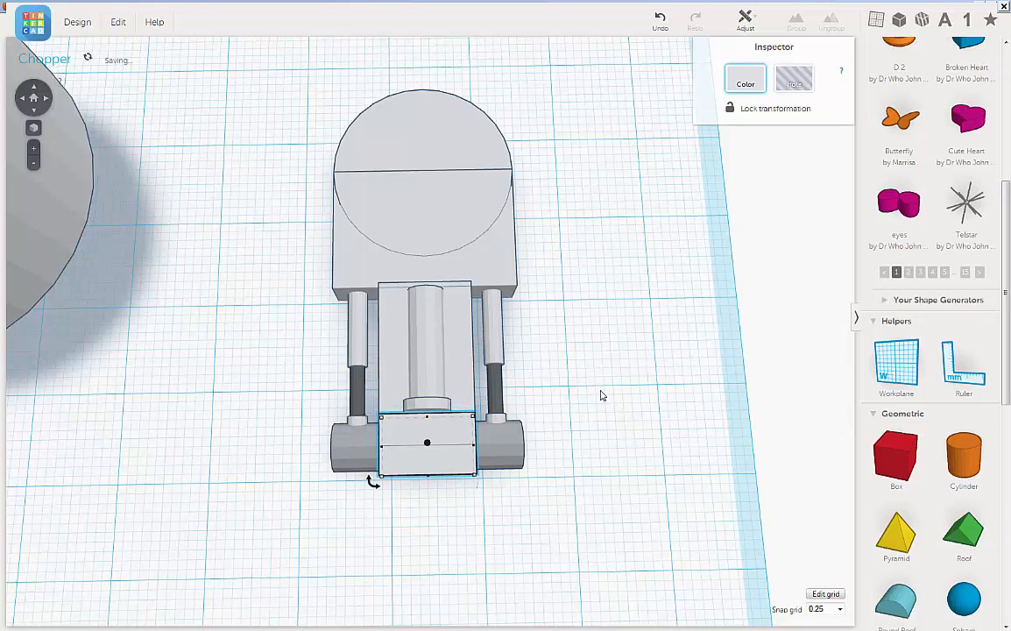
right_drag(602, 395, 660, 373)
scroll(659, 373, up, 4)
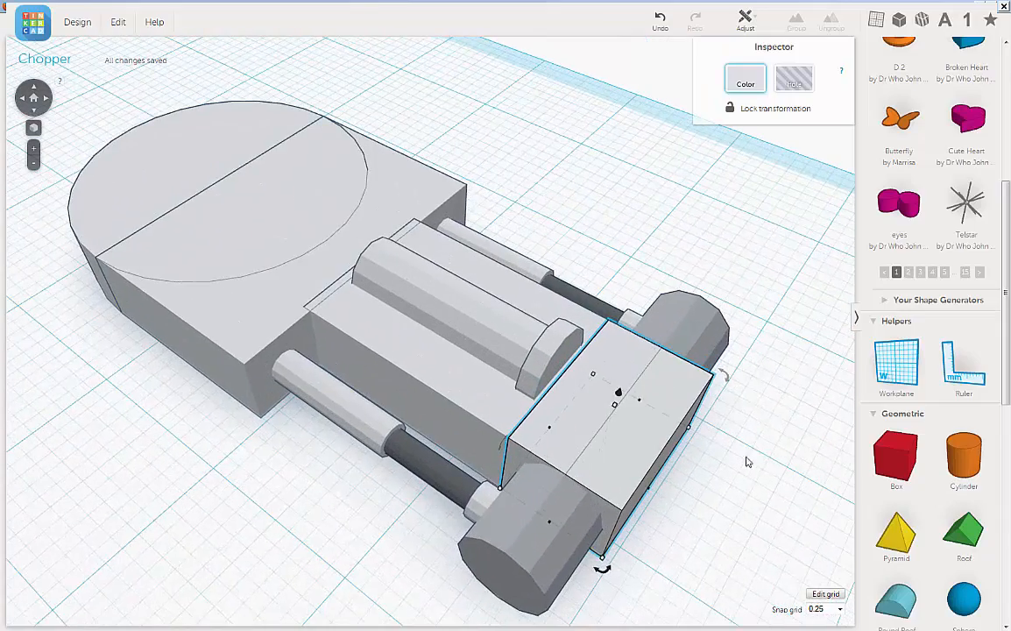
right_drag(762, 437, 695, 352)
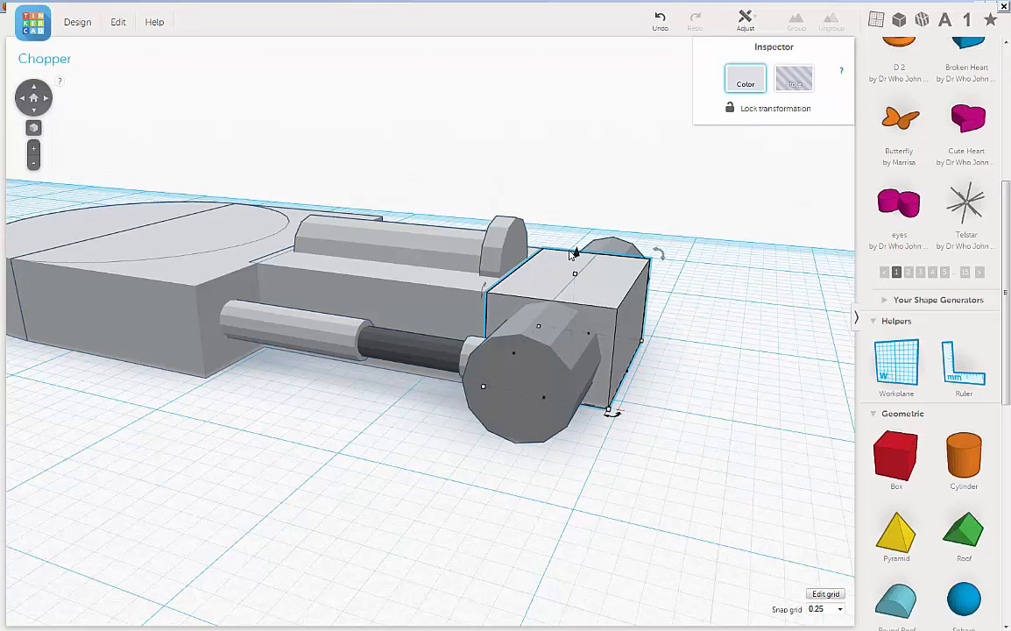
Move the dark crosswise cylinder lengthwise away from the arm, well clear of the block's end
click(546, 369)
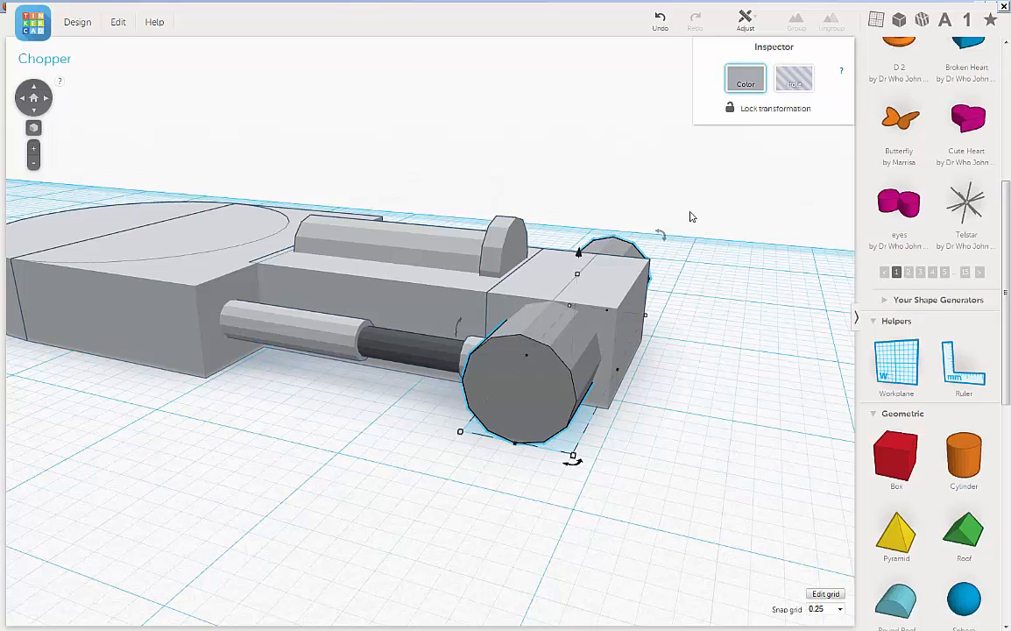
right_drag(745, 377, 666, 417)
scroll(691, 424, down, 4)
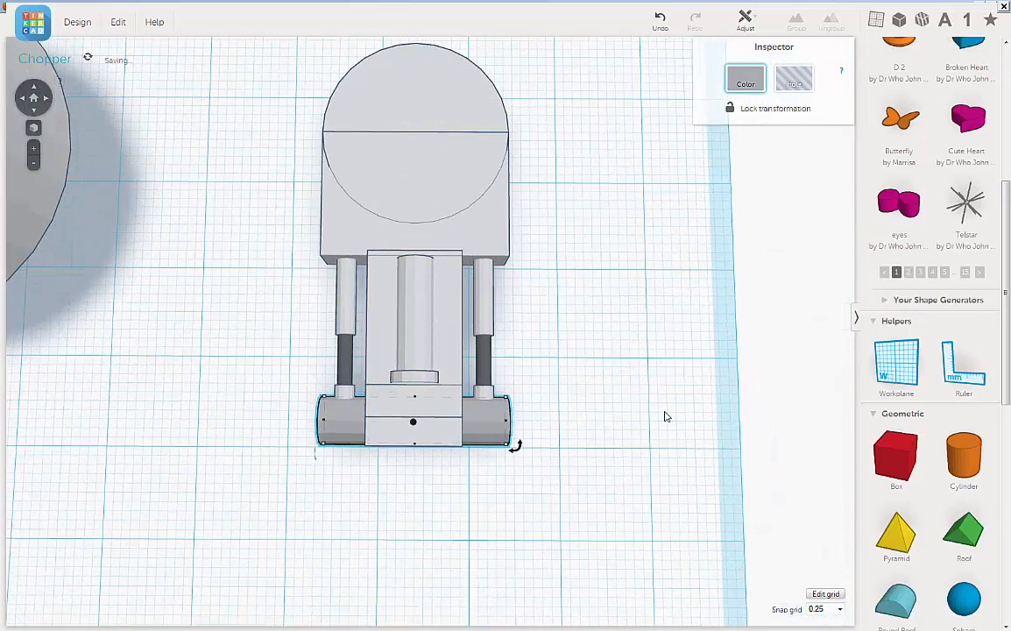
key(Down)
key(Down)
key(Down)
key(Down)
key(Down)
key(Down)
key(Down)
key(Down)
key(Down)
key(Down)
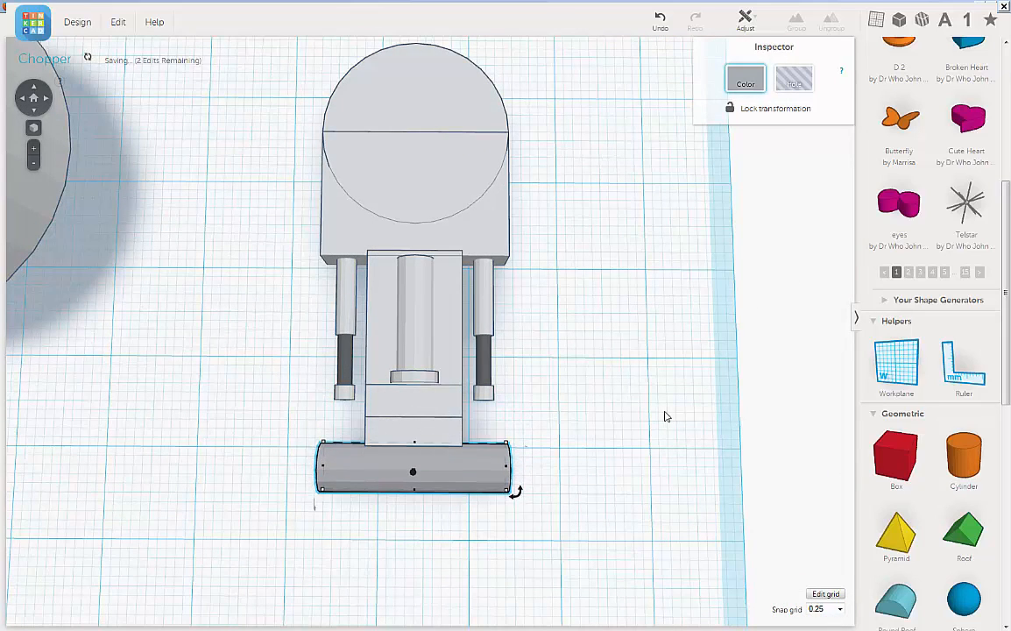
key(Down)
key(Down)
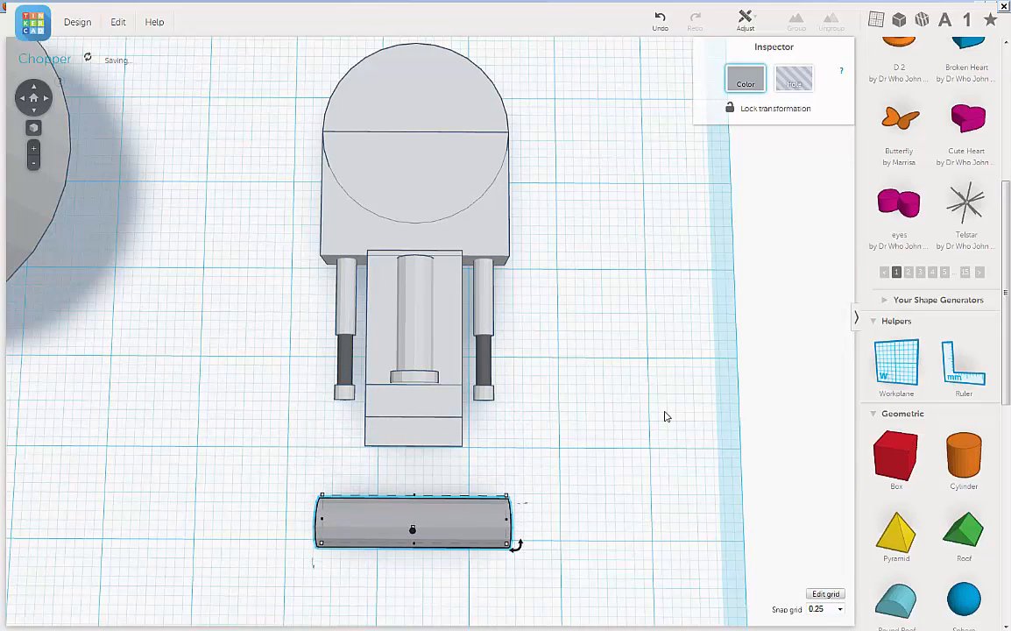
Turn the shortened duplicate block into a hole and raise it above the workplane
right_drag(665, 415, 681, 230)
scroll(589, 347, up, 5)
click(573, 371)
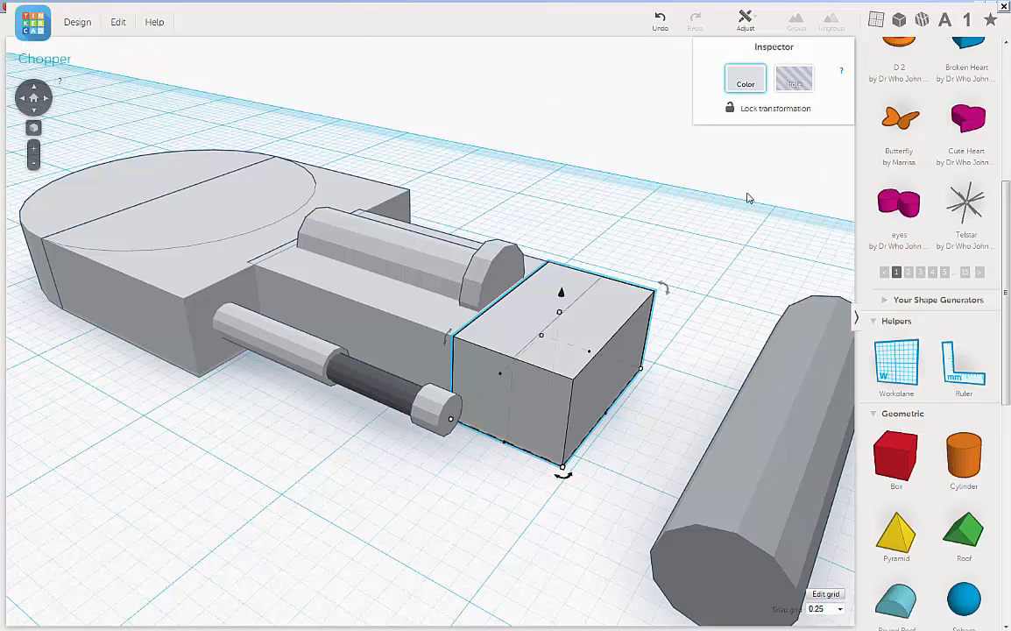
click(801, 81)
right_drag(703, 255, 676, 316)
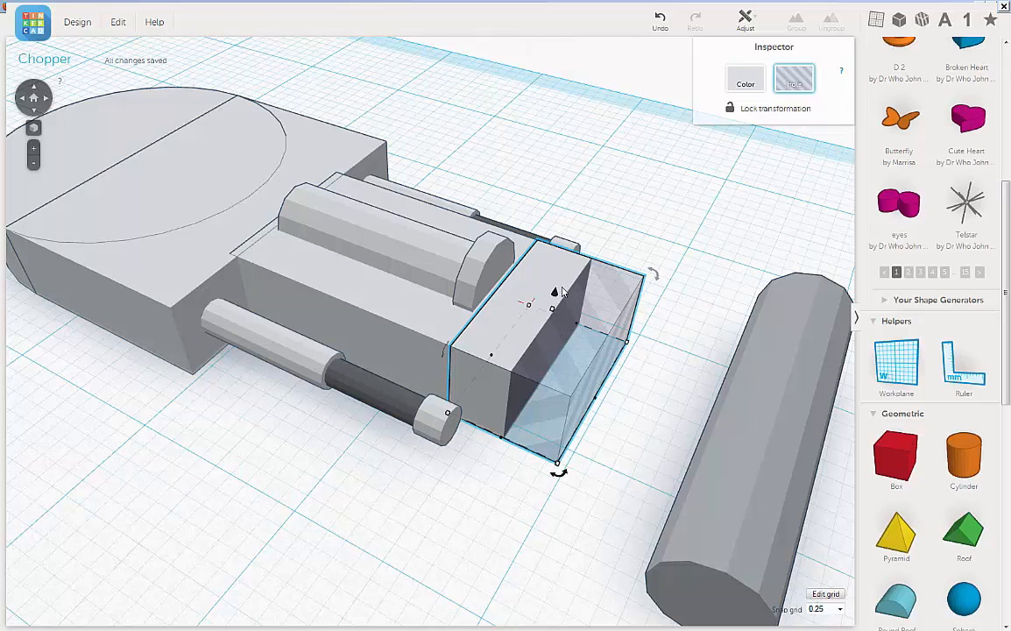
drag(554, 294, 571, 265)
Tilt the hole block about the crosswise axis so its lower face slopes down toward the arm's outer end
right_drag(620, 285, 653, 204)
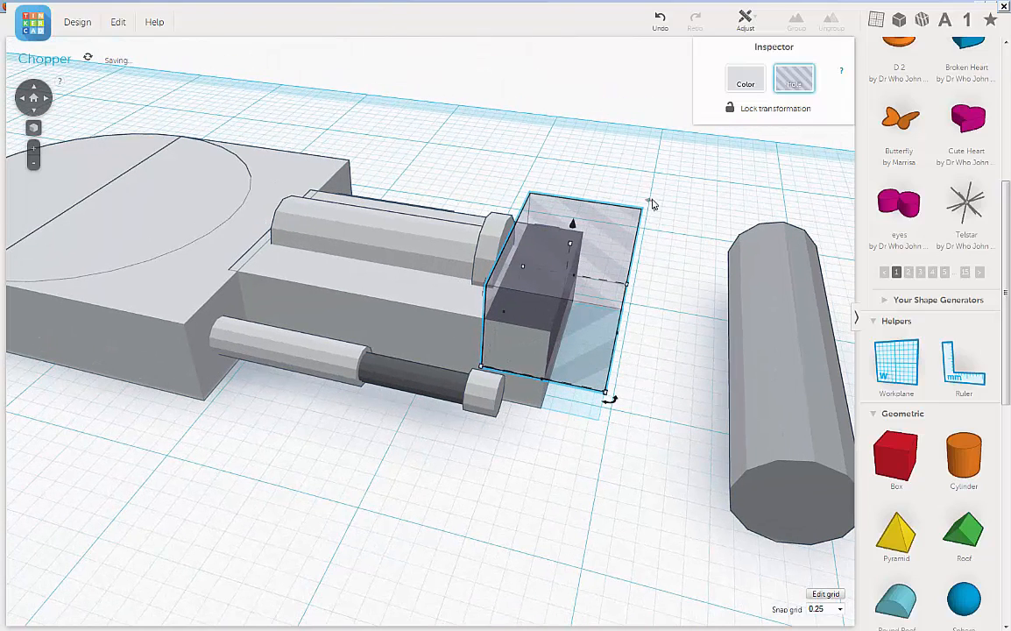
drag(652, 204, 652, 205)
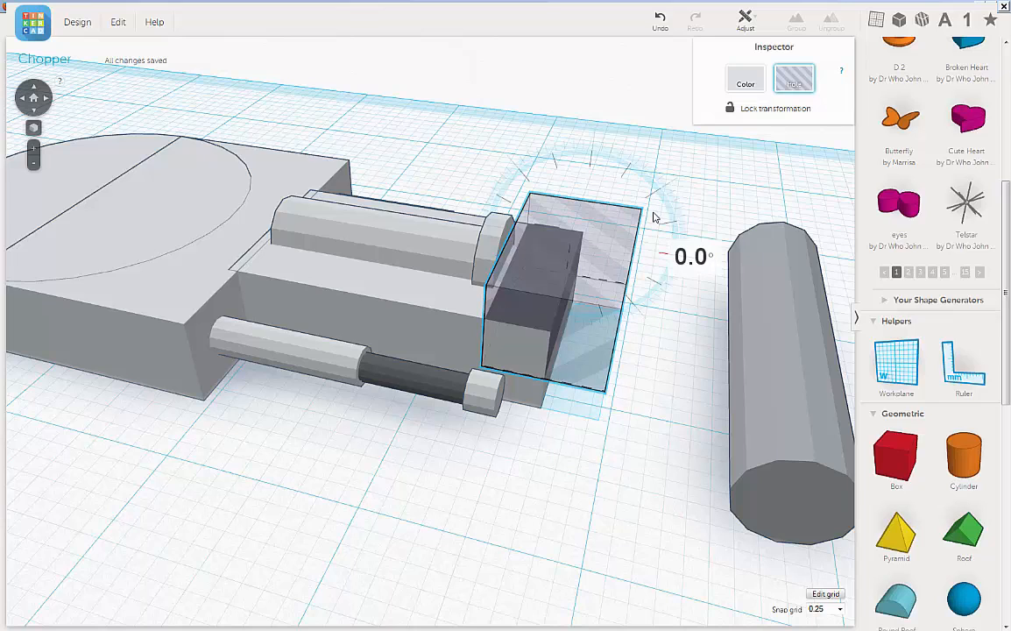
drag(654, 228, 644, 267)
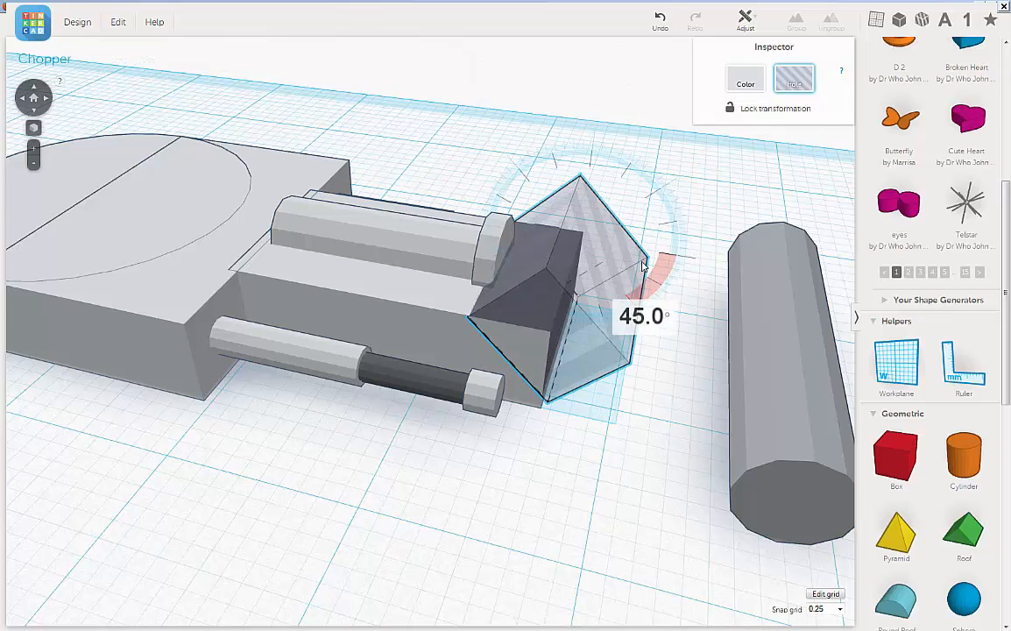
drag(644, 250, 645, 239)
Raise the tilted hole block to 2.49 mm above the workplane
right_drag(620, 412, 593, 368)
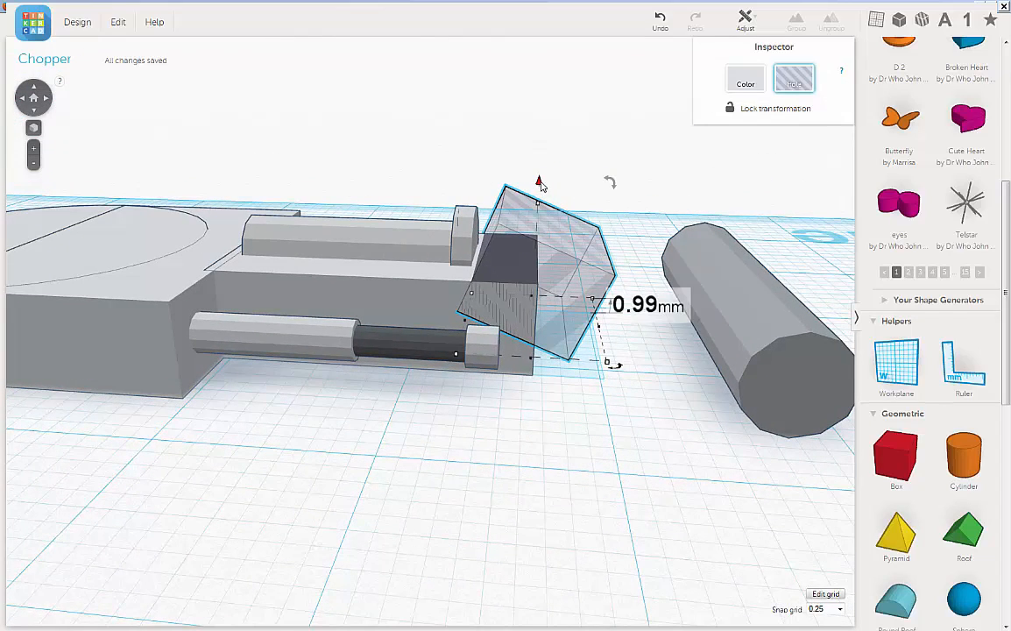
drag(537, 184, 546, 155)
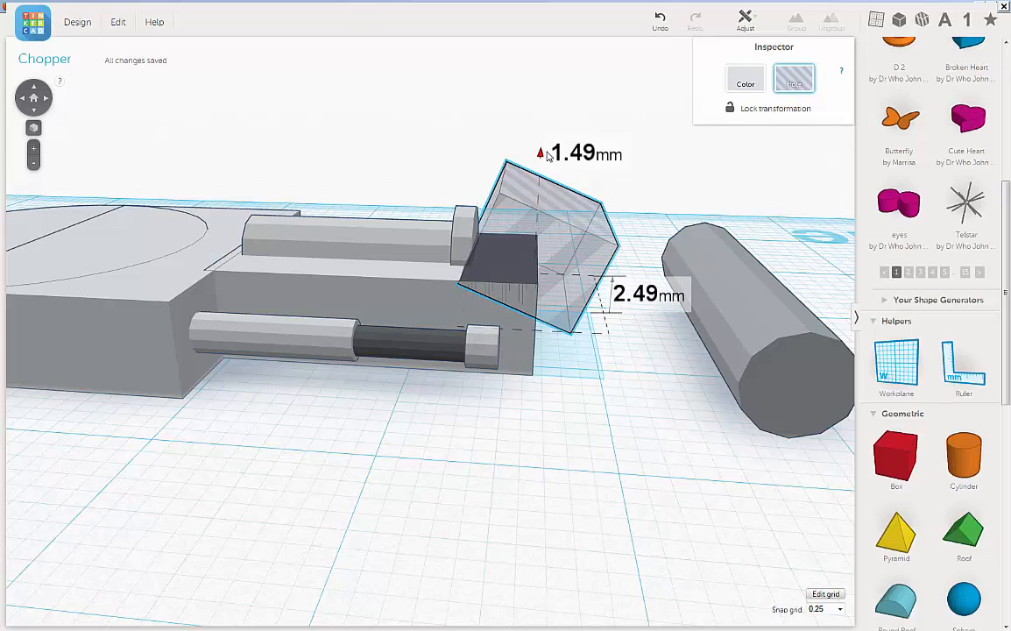
drag(548, 154, 546, 157)
Fine-tune the tilted hole's height to 2.74 mm so its lower face meets the central block's top near the rod's cap
scroll(490, 214, up, 5)
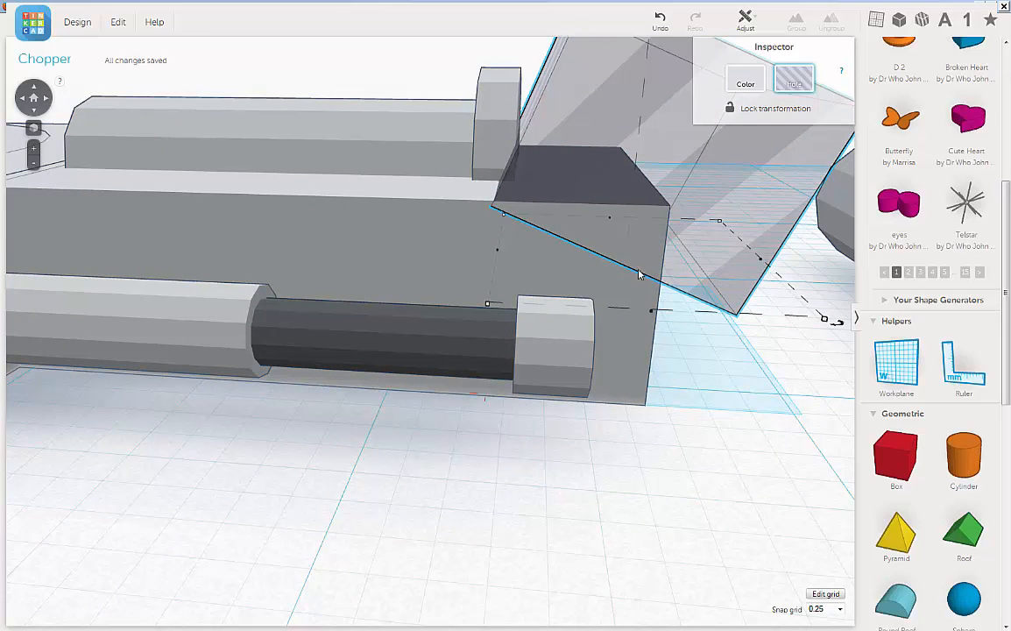
right_drag(639, 274, 553, 94)
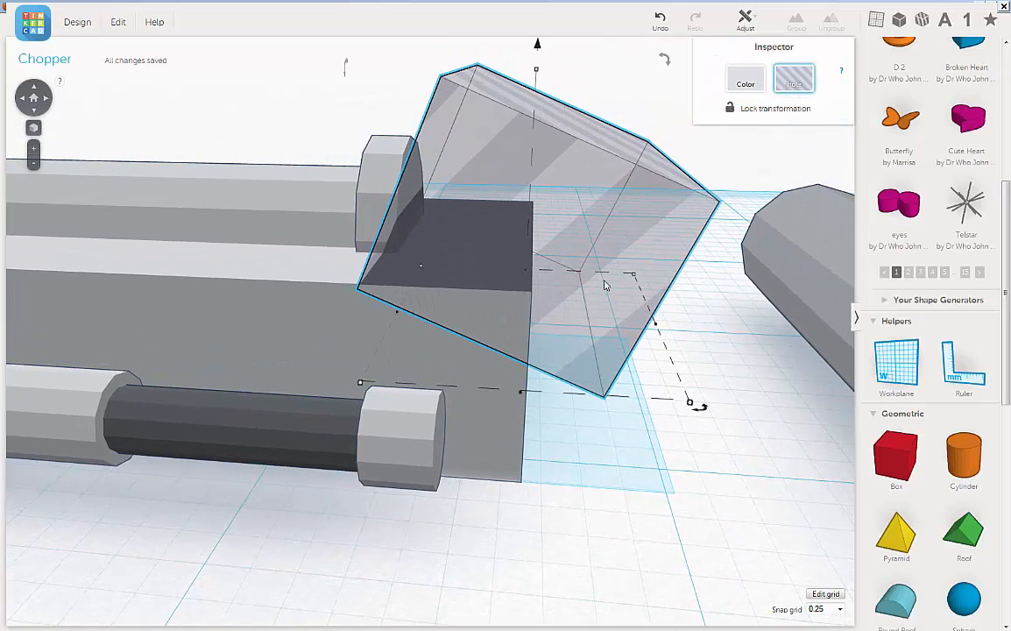
right_drag(640, 303, 557, 107)
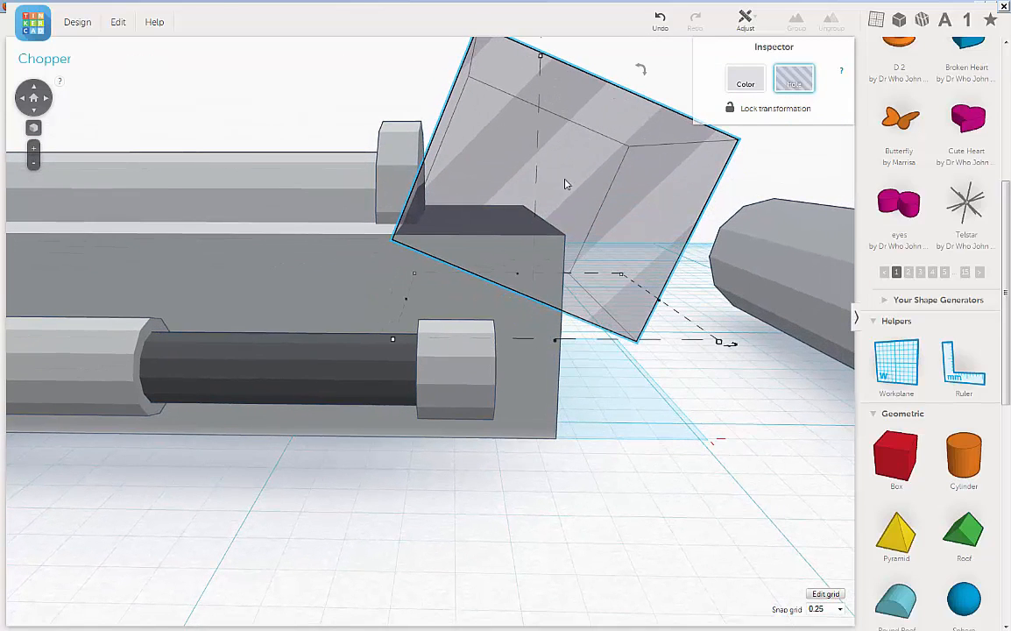
middle_drag(571, 138, 540, 245)
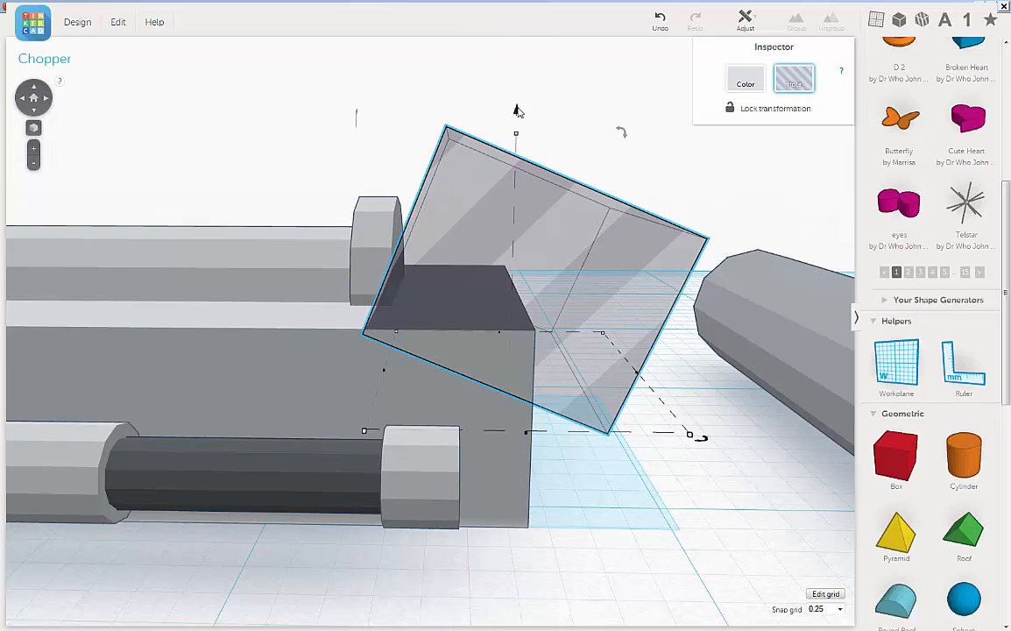
drag(518, 109, 519, 102)
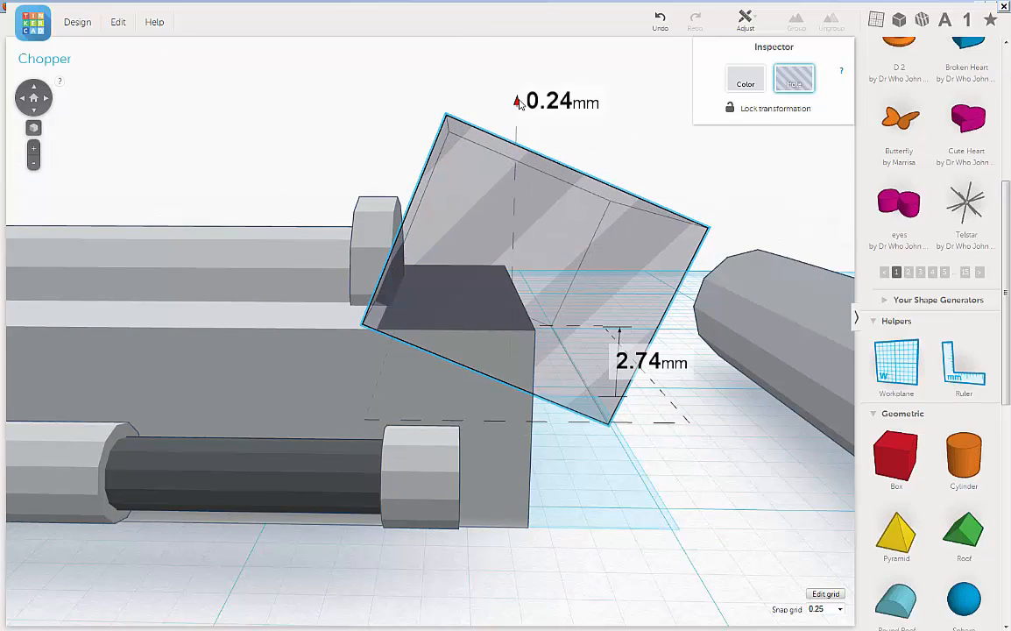
Duplicate the tilted hole and lower the copy beneath the end of the central block
right_drag(481, 272, 489, 252)
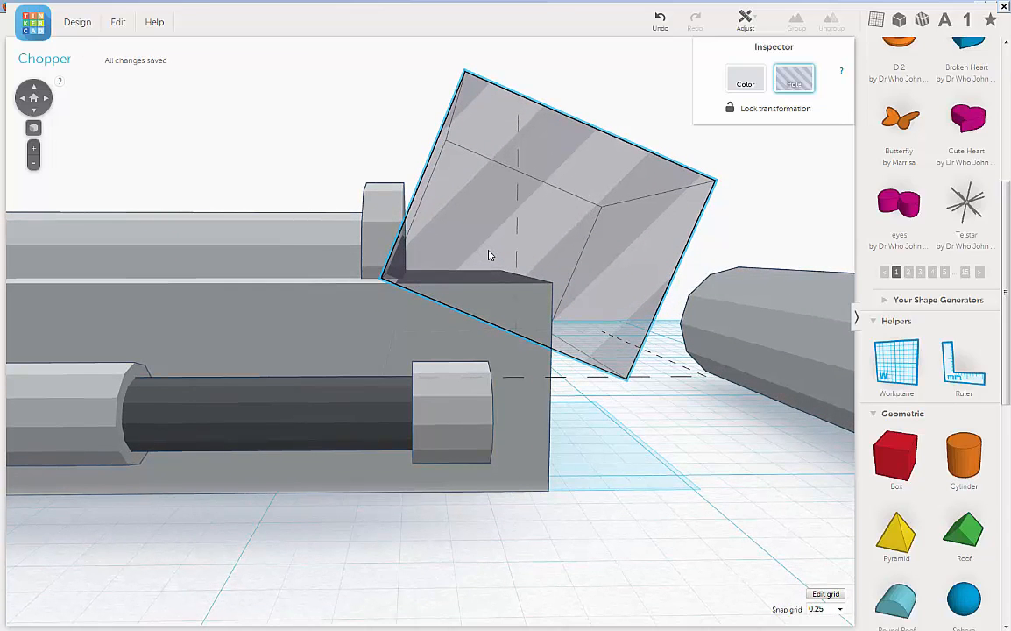
right_drag(590, 345, 640, 335)
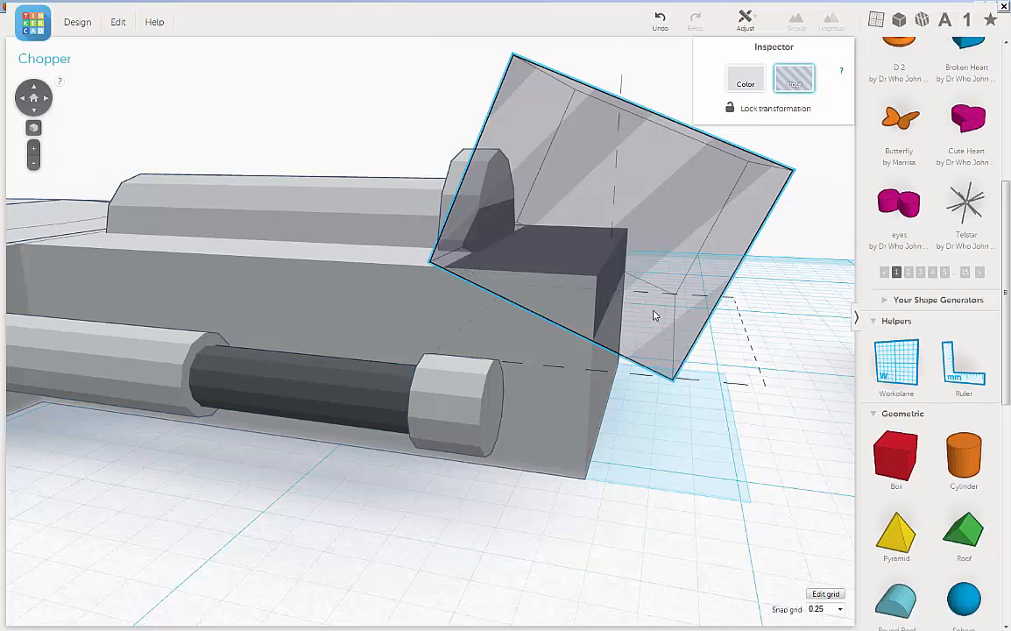
right_drag(657, 314, 633, 323)
scroll(616, 352, down, 6)
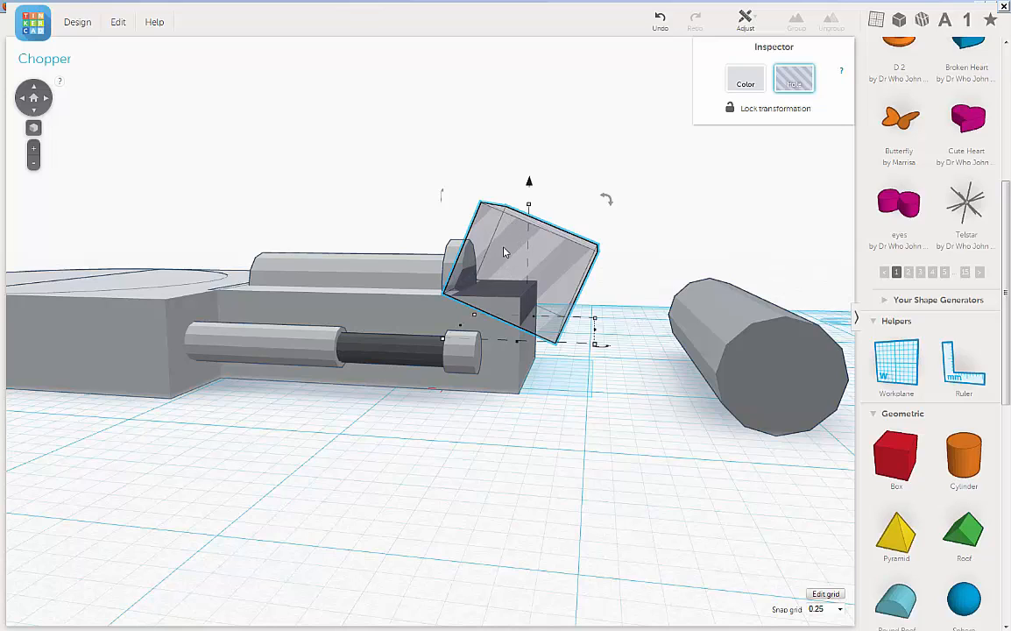
click(117, 22)
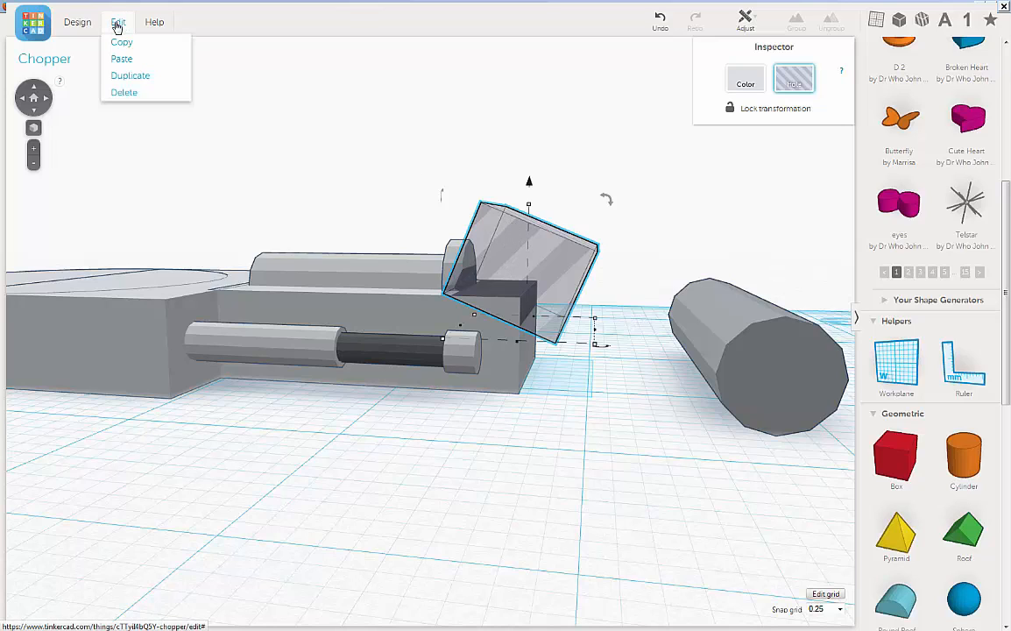
click(120, 75)
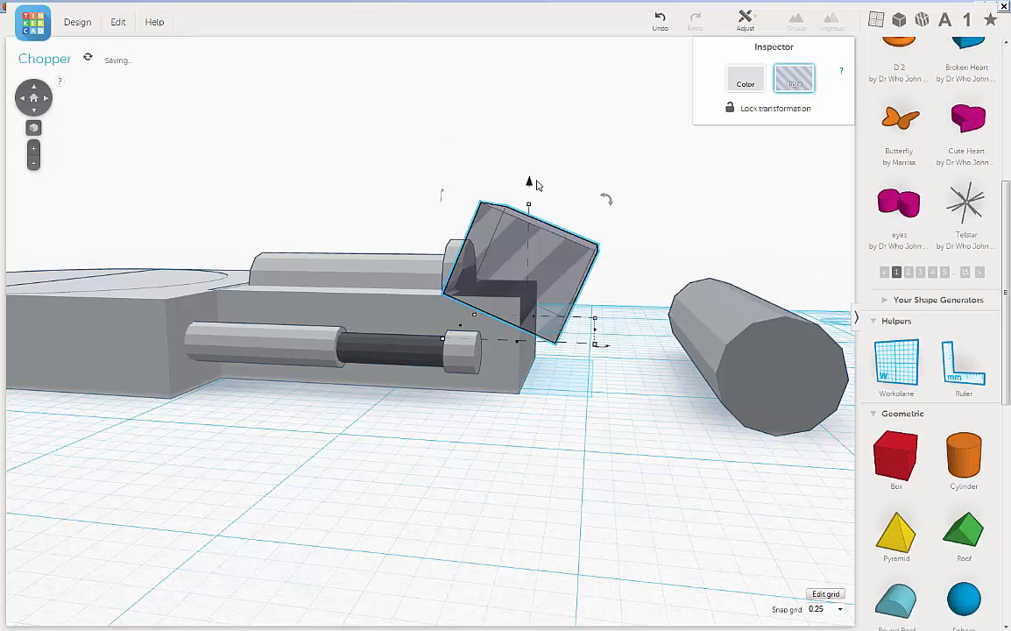
drag(529, 184, 517, 370)
Group the upper tilted hole with the central block to cut a sloped face into the top of its end
right_drag(643, 259, 609, 289)
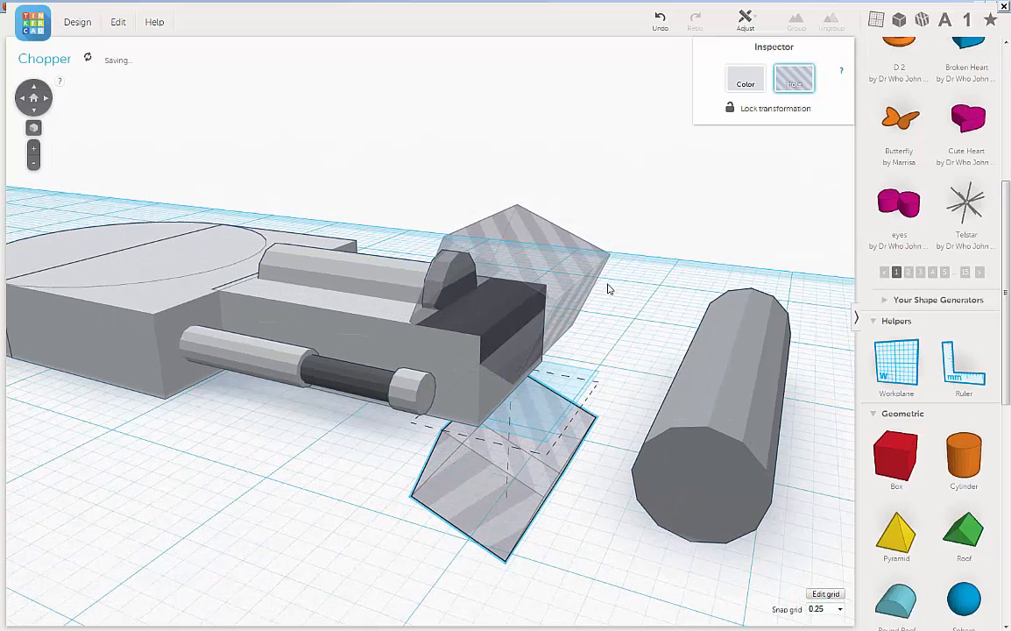
click(566, 253)
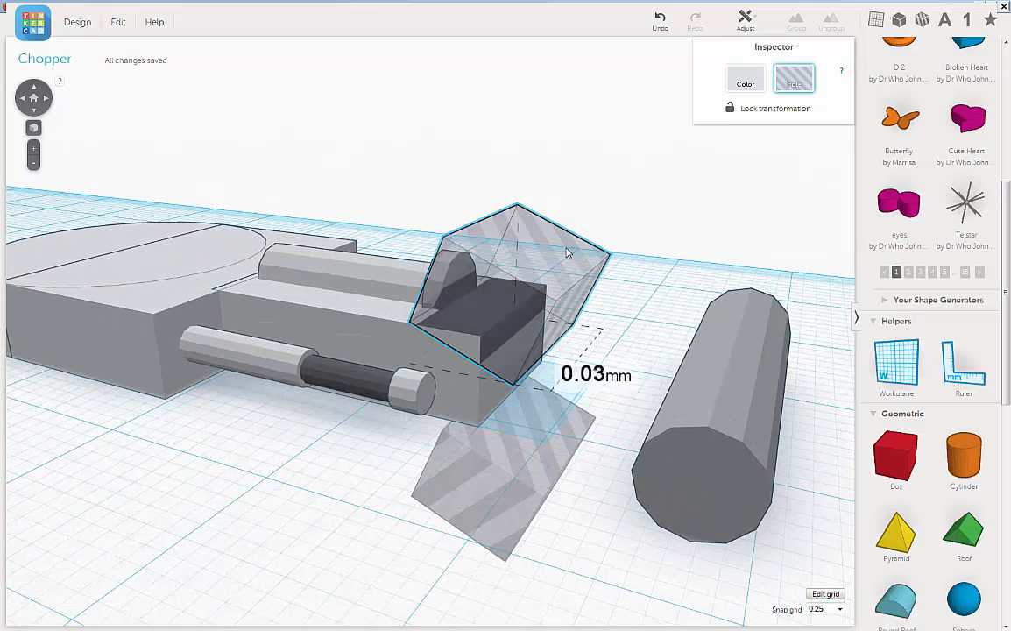
shift+click(382, 343)
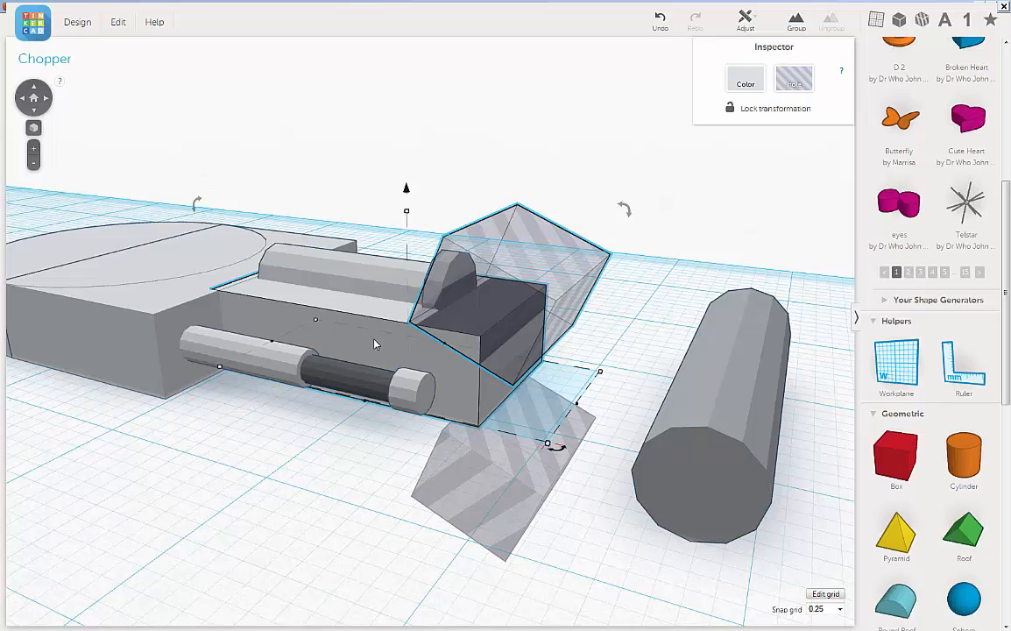
click(796, 22)
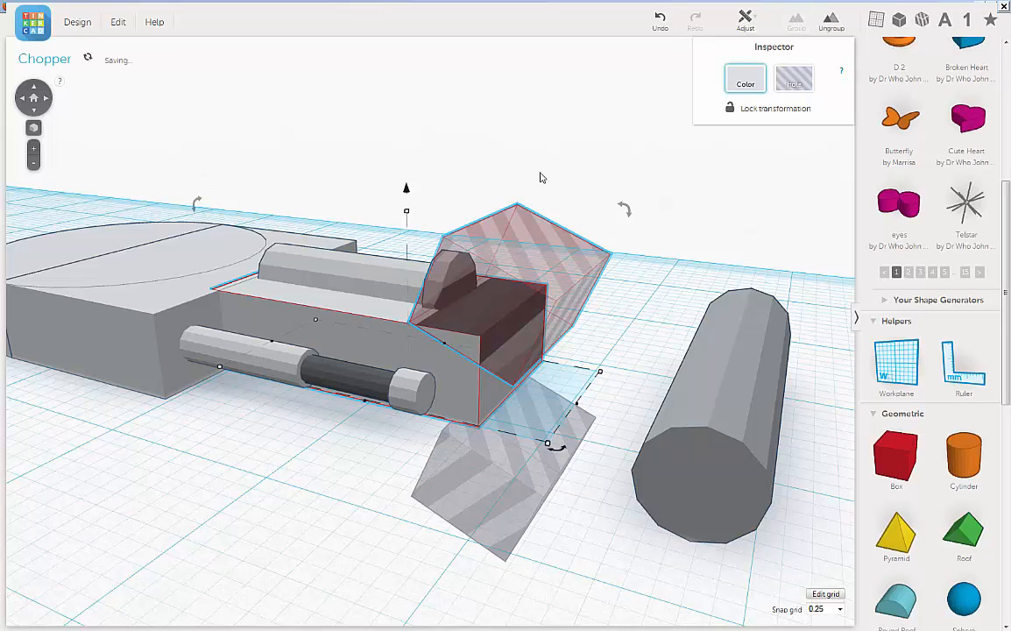
scroll(578, 179, up, 5)
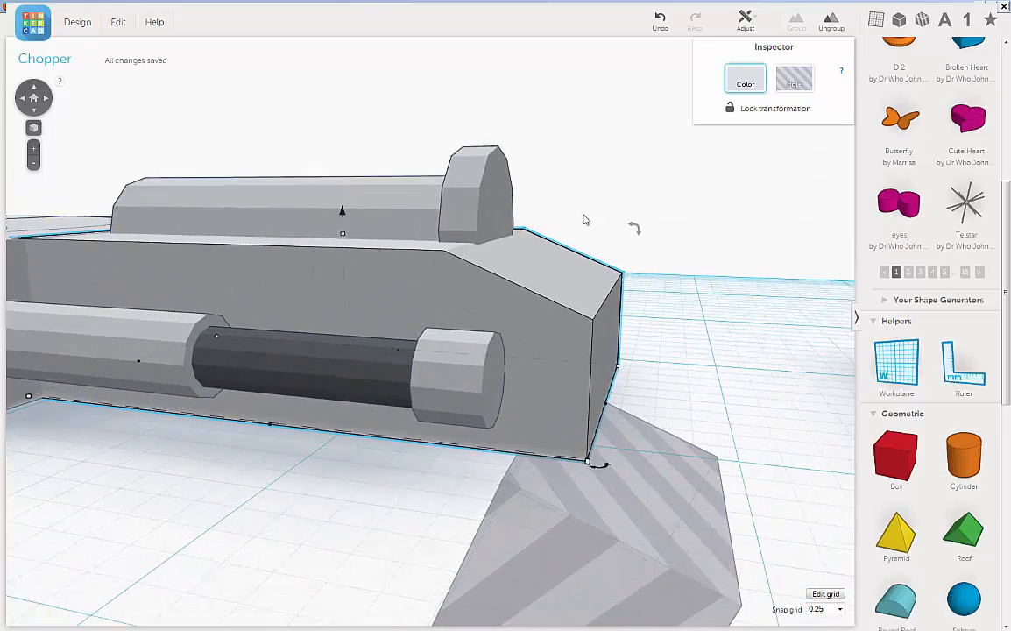
Rotate the lower hole block by -22.5° about the crosswise axis so it sits level beneath the block's end
right_drag(600, 203, 679, 182)
scroll(679, 182, down, 3)
scroll(682, 173, down, 3)
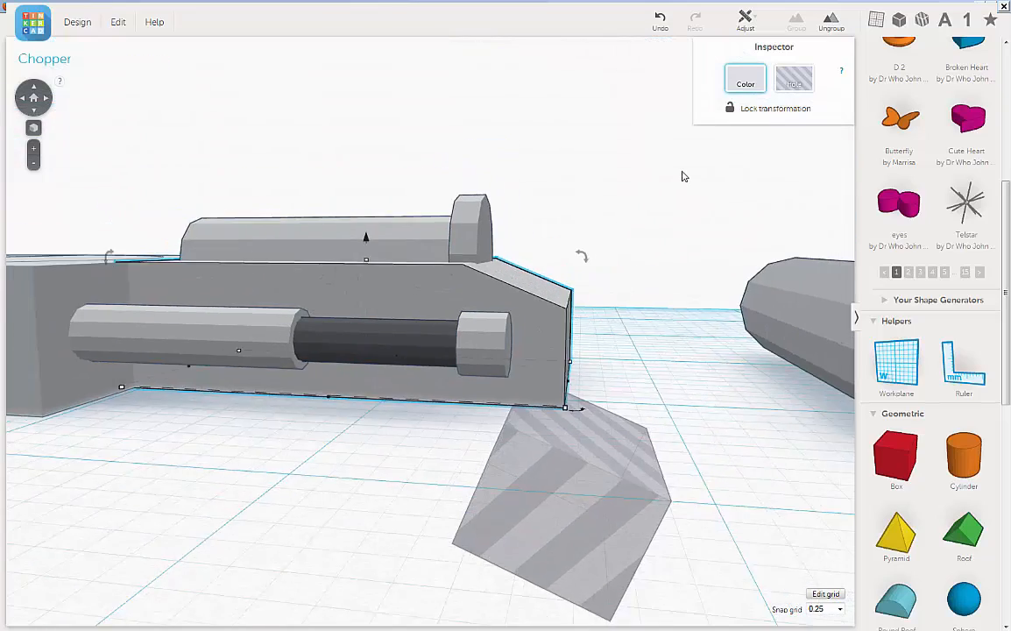
right_drag(634, 260, 587, 380)
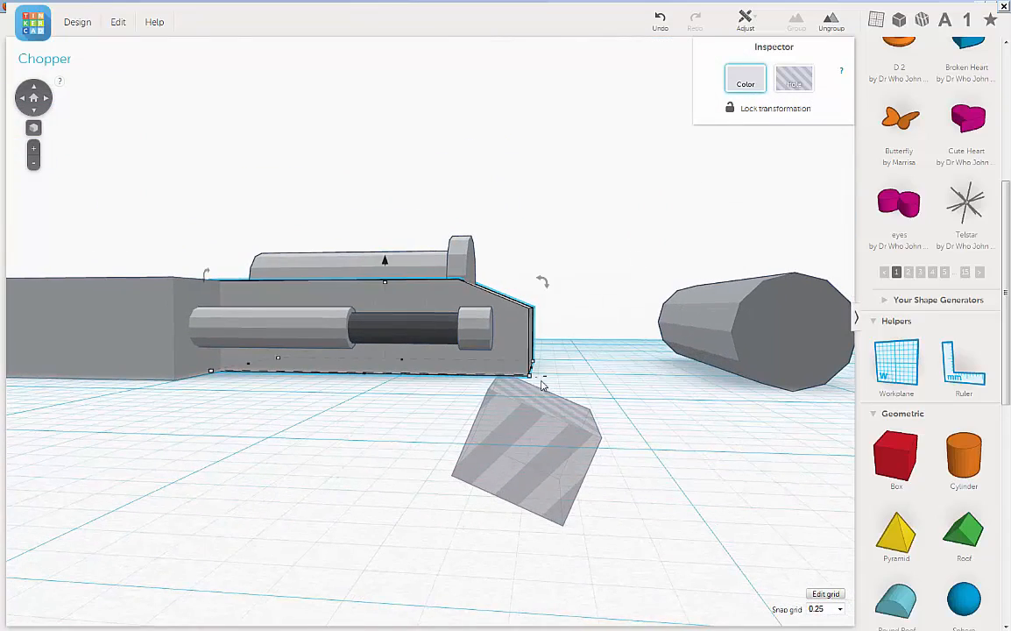
click(522, 431)
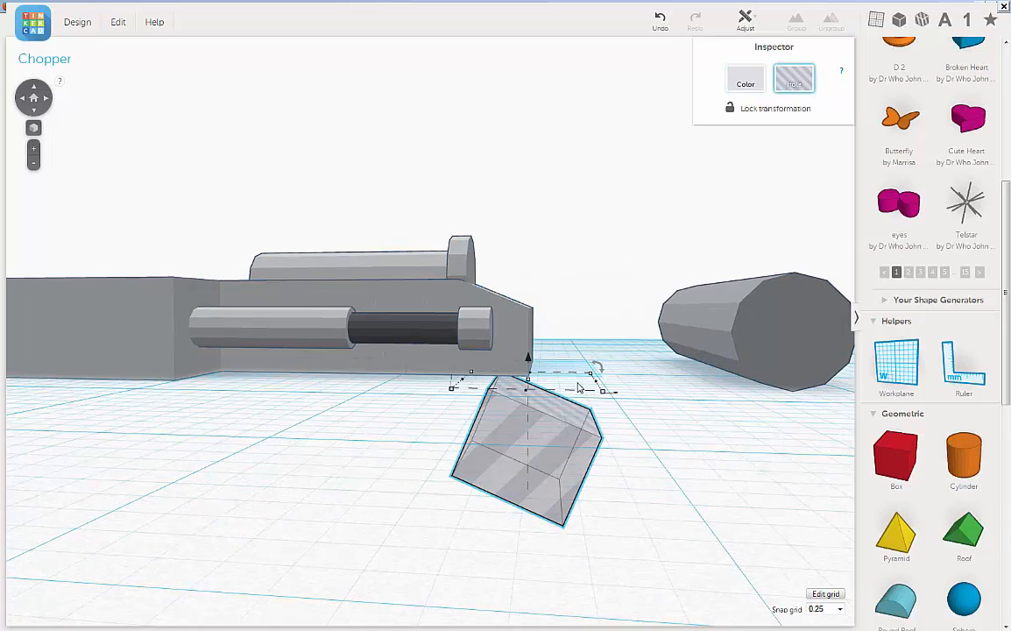
mouse_move(599, 366)
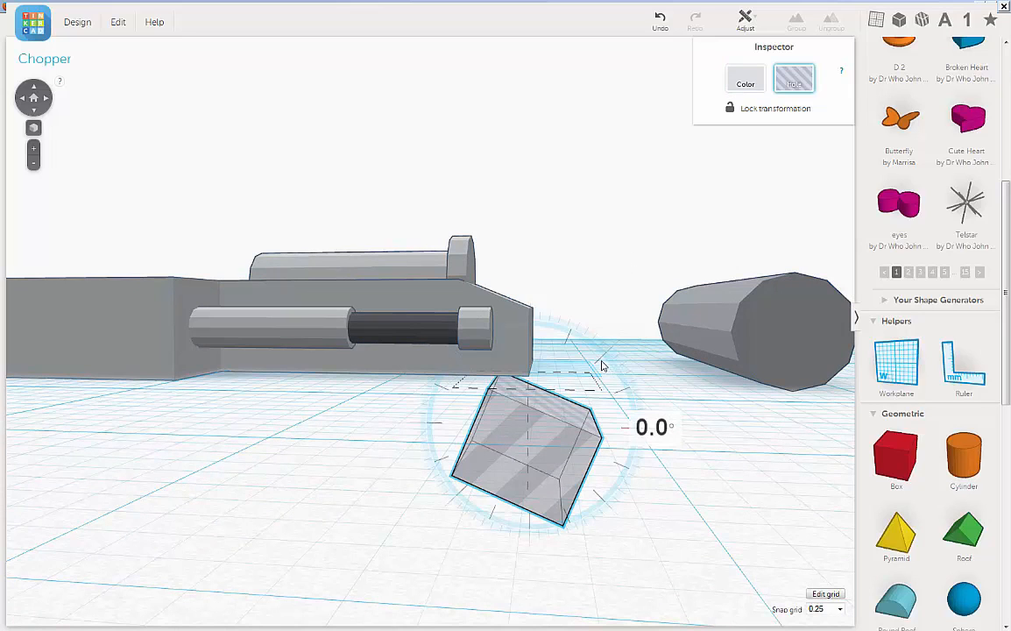
drag(588, 360, 577, 360)
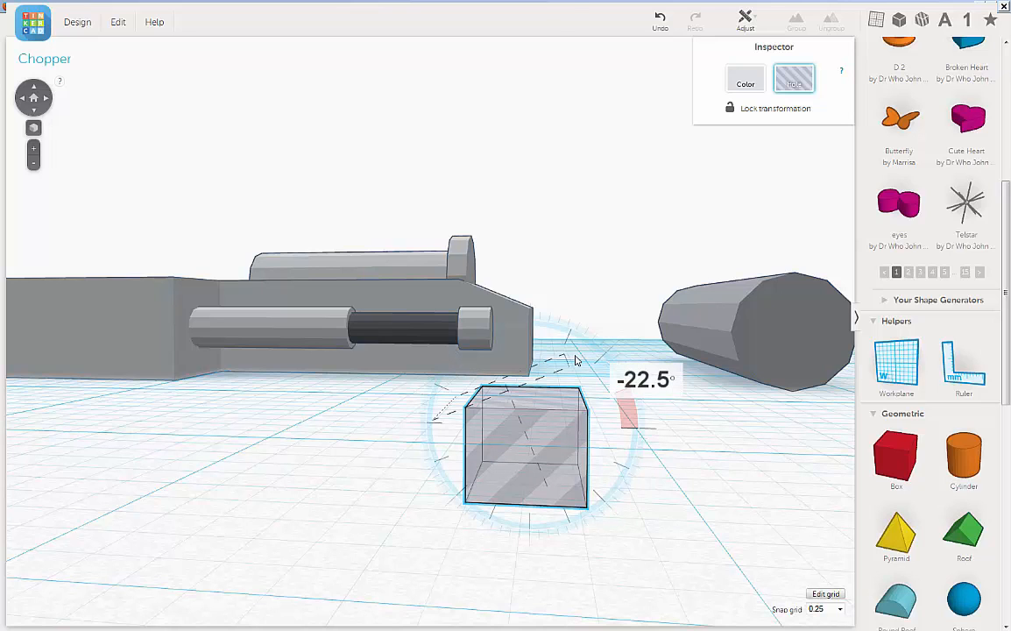
drag(576, 360, 583, 406)
Turn the snap grid off and tilt the lower hole slightly so its top face rises toward the arm's outer end
right_drag(583, 407, 648, 390)
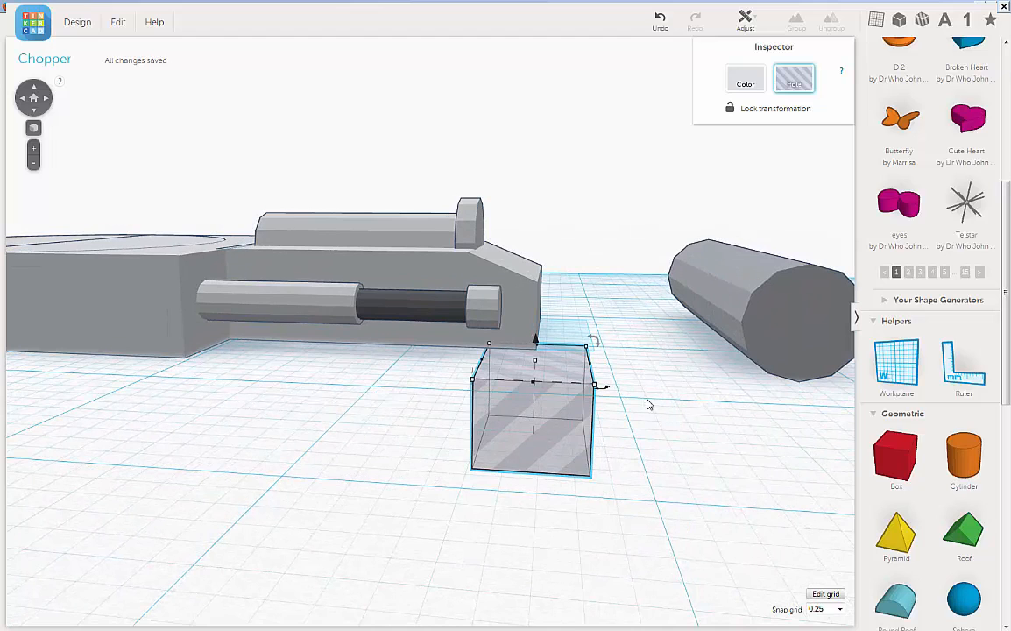
middle_drag(648, 404, 643, 388)
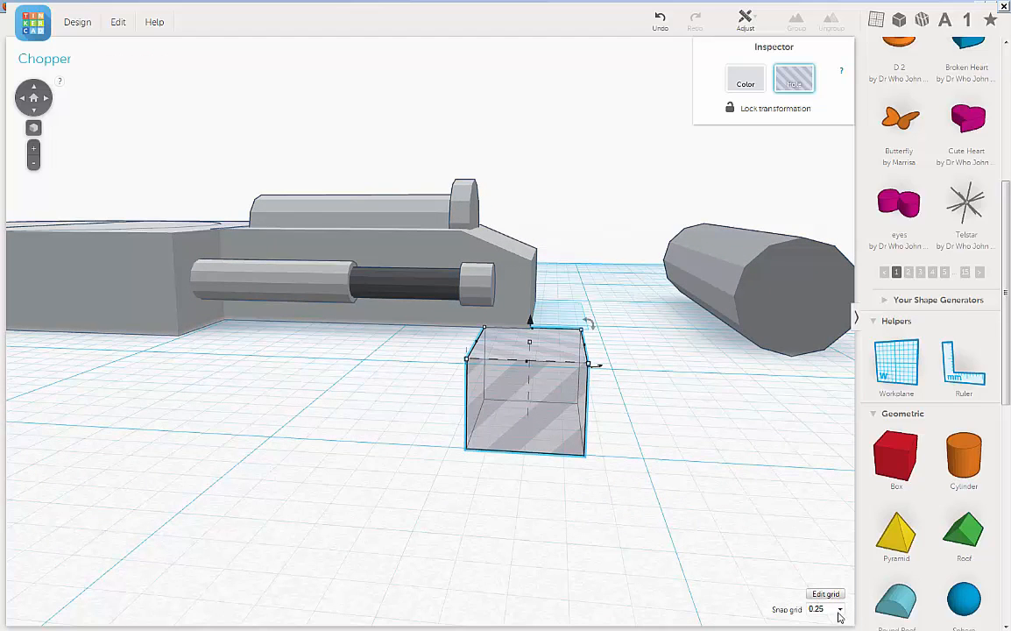
click(840, 608)
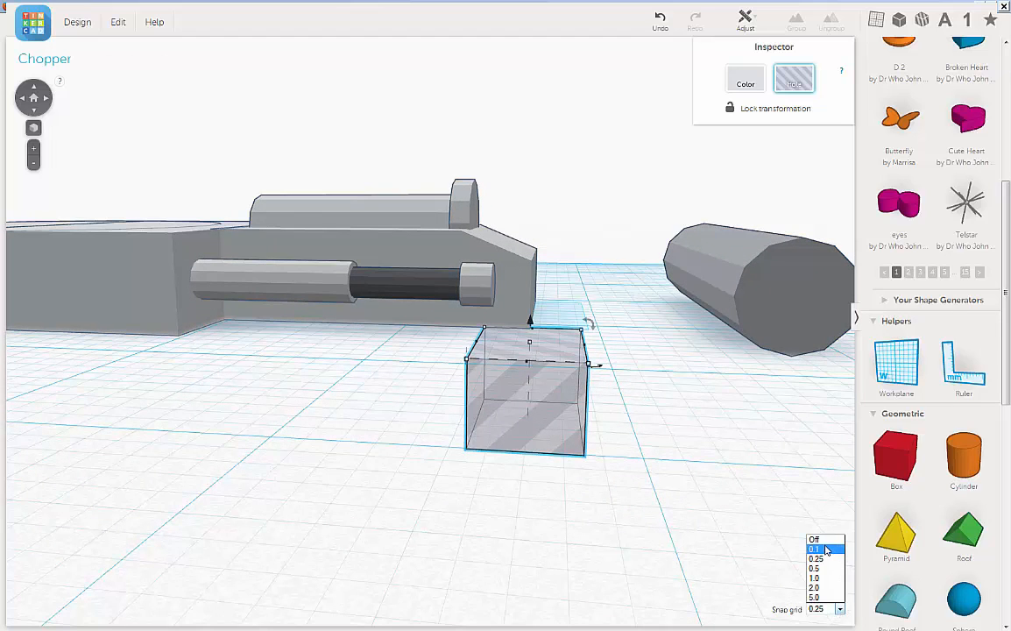
click(816, 539)
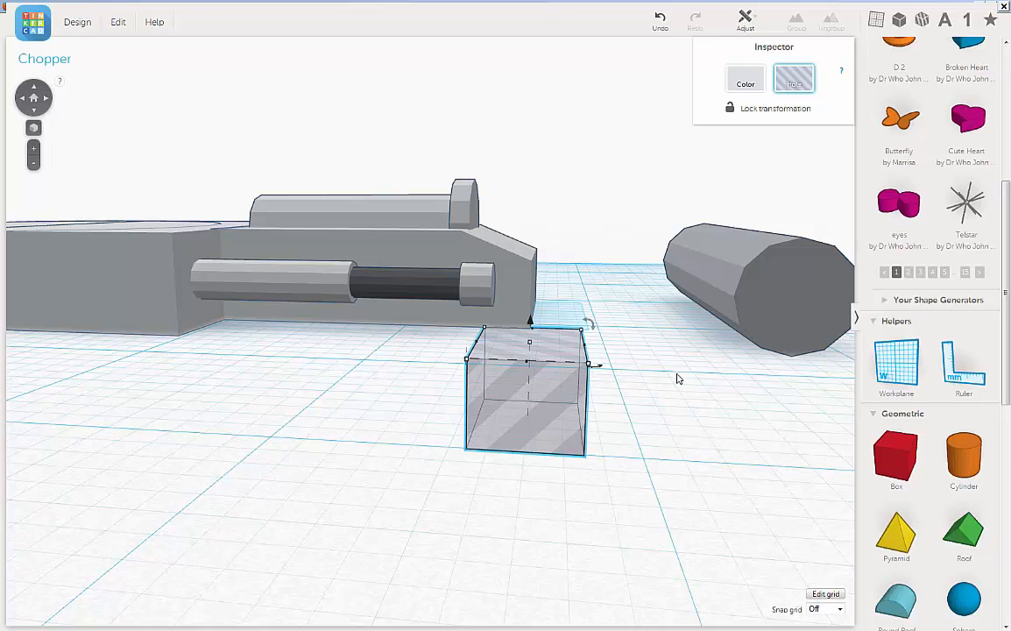
middle_drag(677, 379, 518, 272)
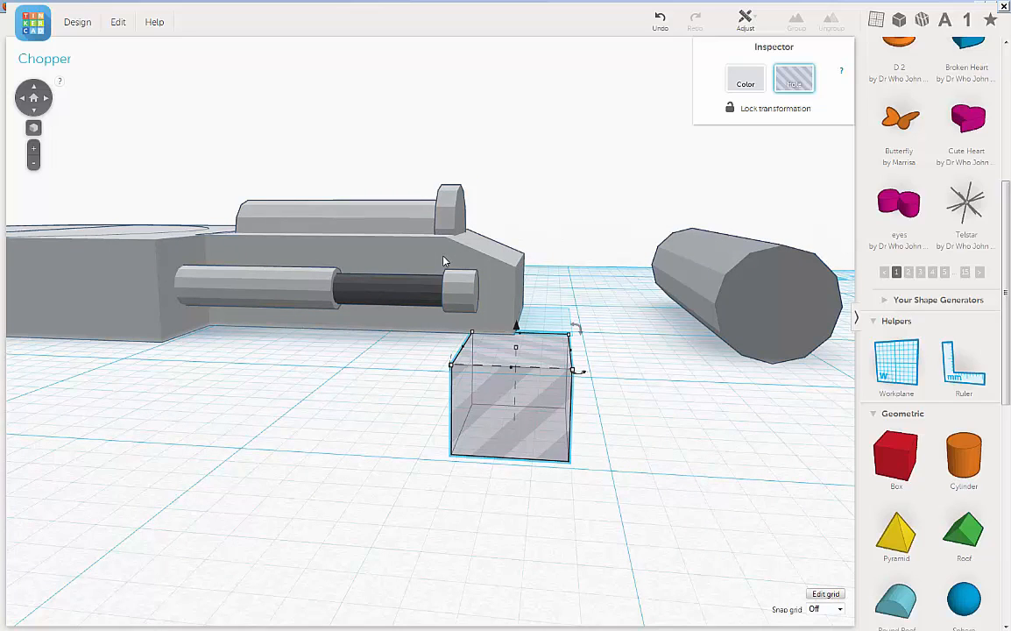
right_drag(443, 263, 569, 327)
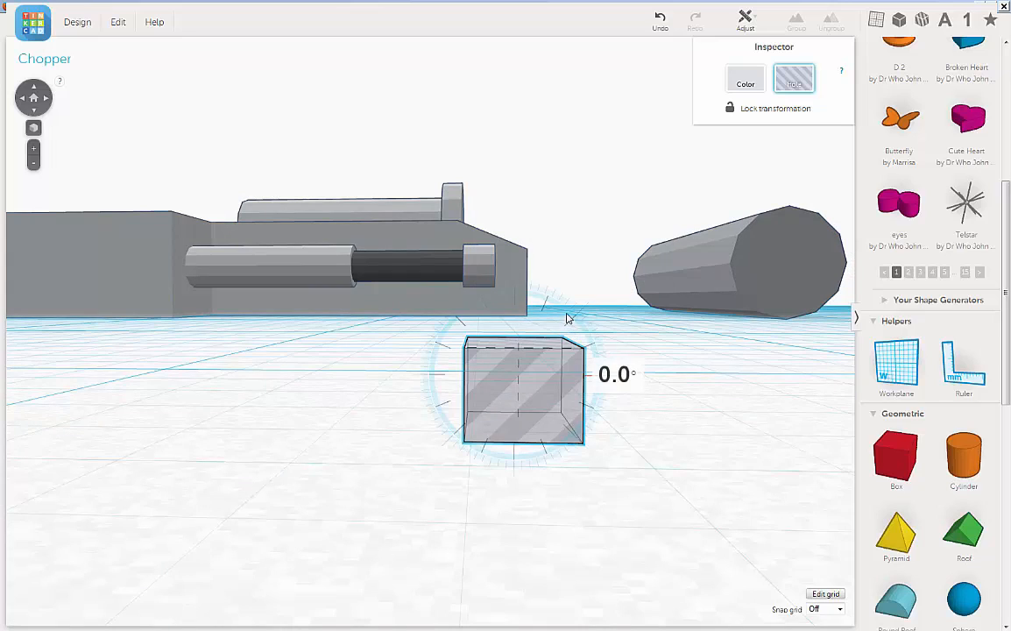
mouse_move(566, 318)
mouse_down()
mouse_move(570, 301)
mouse_move(574, 315)
mouse_move(581, 304)
mouse_move(569, 340)
mouse_up()
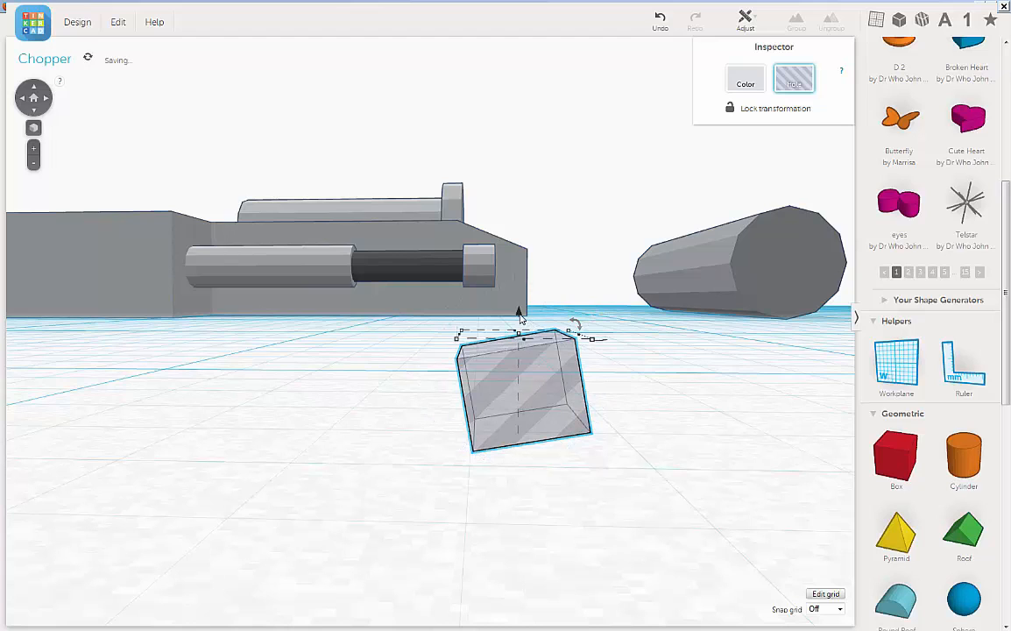
Raise the lower hole to the central block's underside and shift it inward along the arm so it overlaps the lower corner
drag(520, 308, 523, 277)
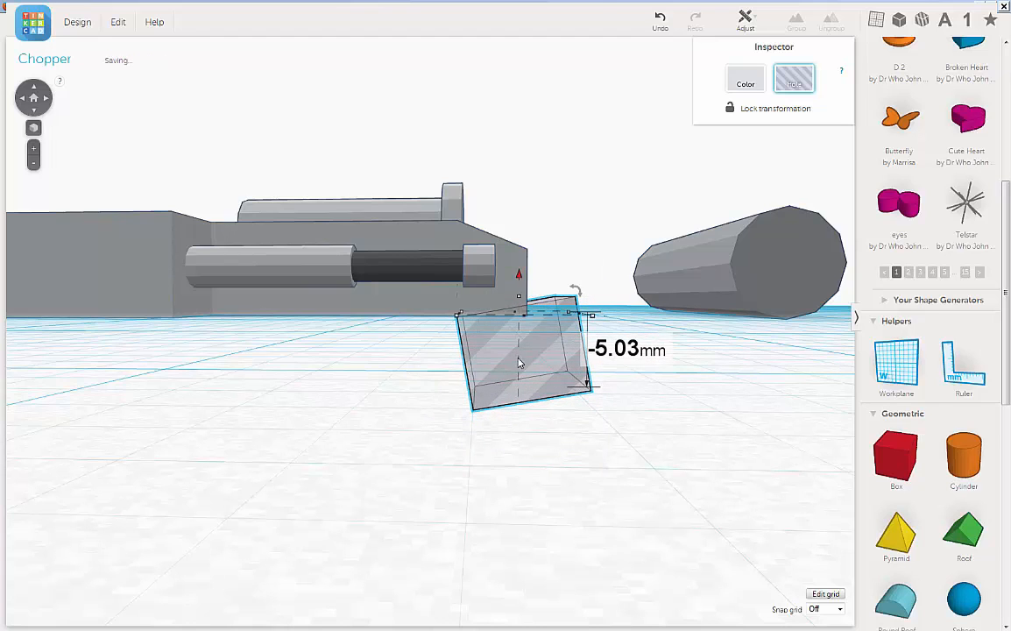
scroll(518, 365, up, 5)
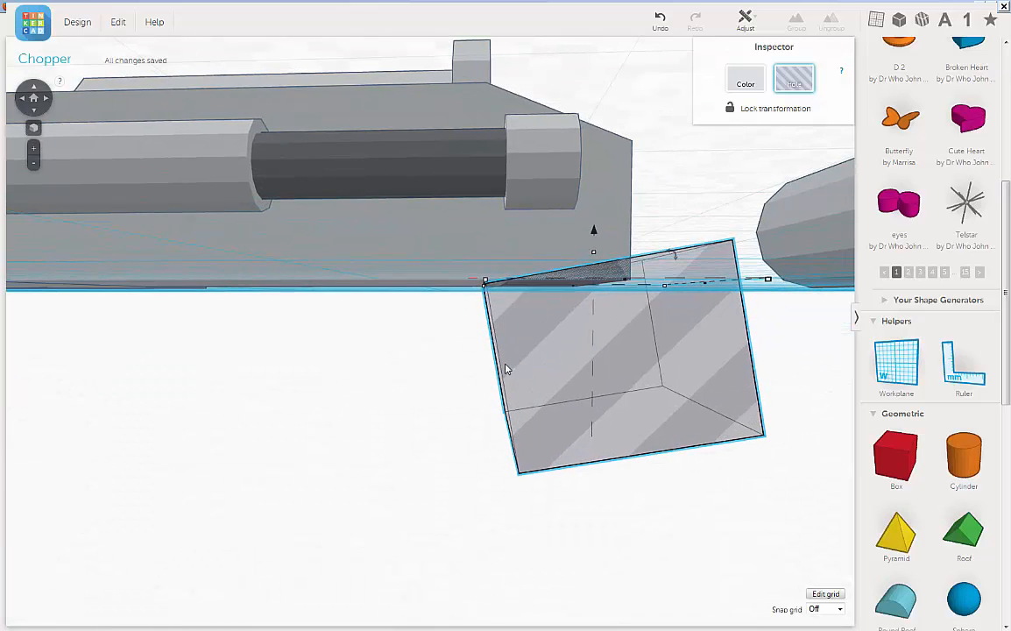
right_drag(505, 368, 471, 386)
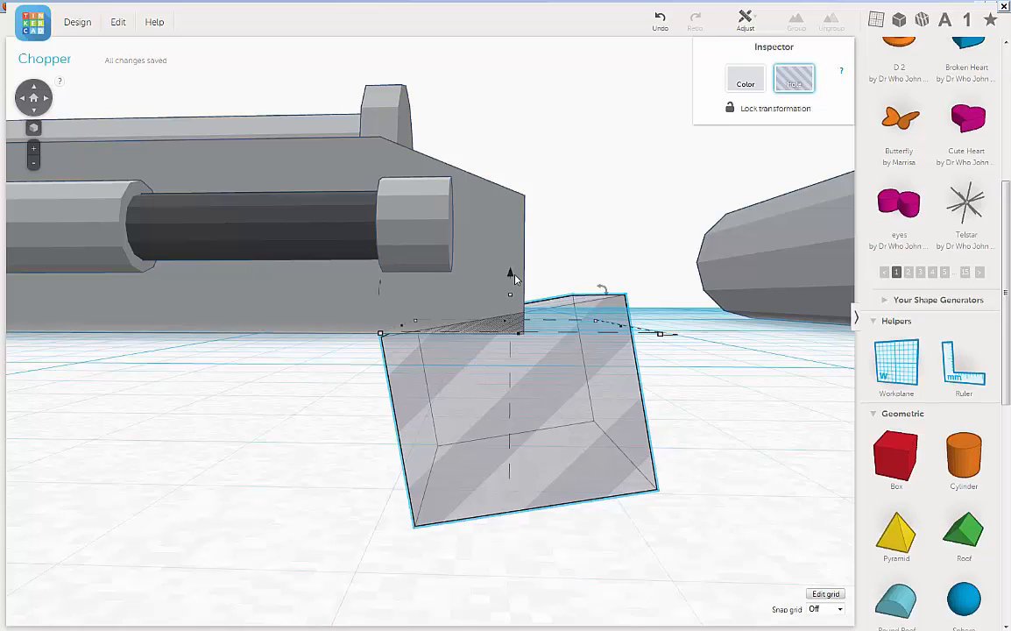
mouse_move(511, 276)
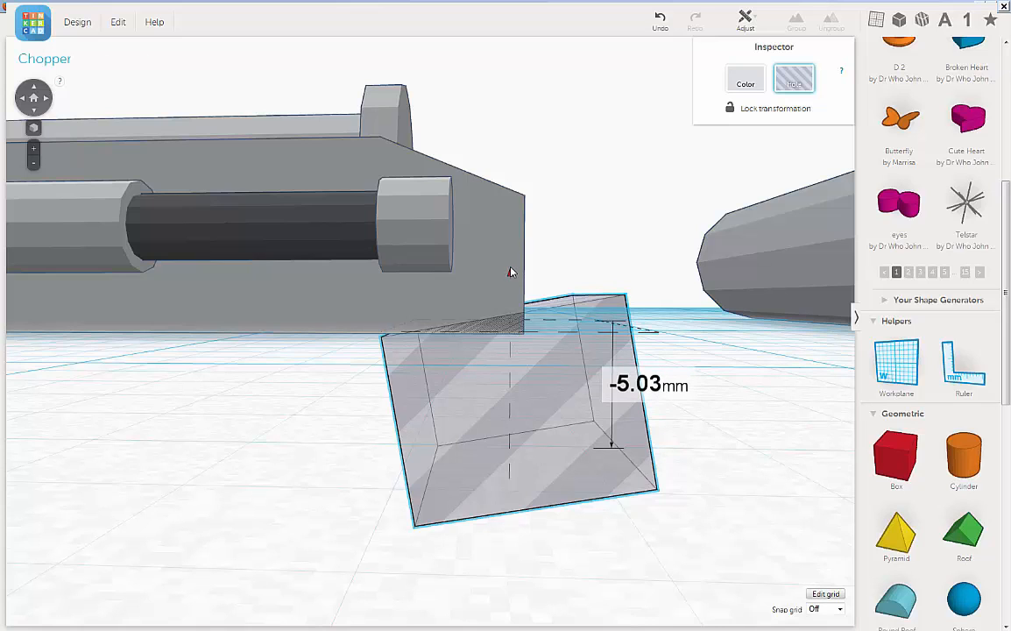
drag(512, 276, 522, 296)
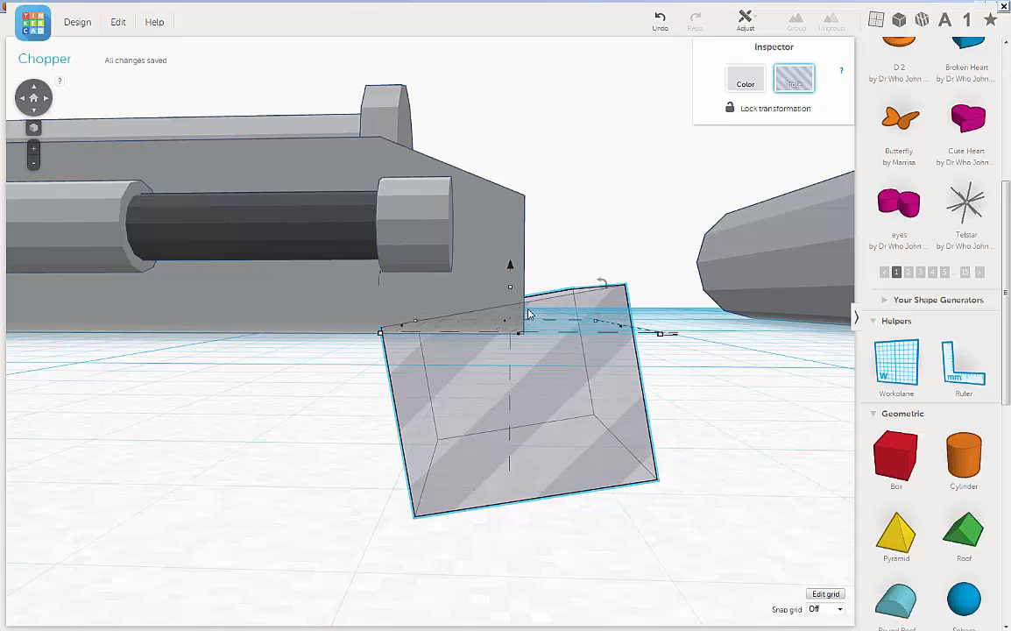
key(Left)
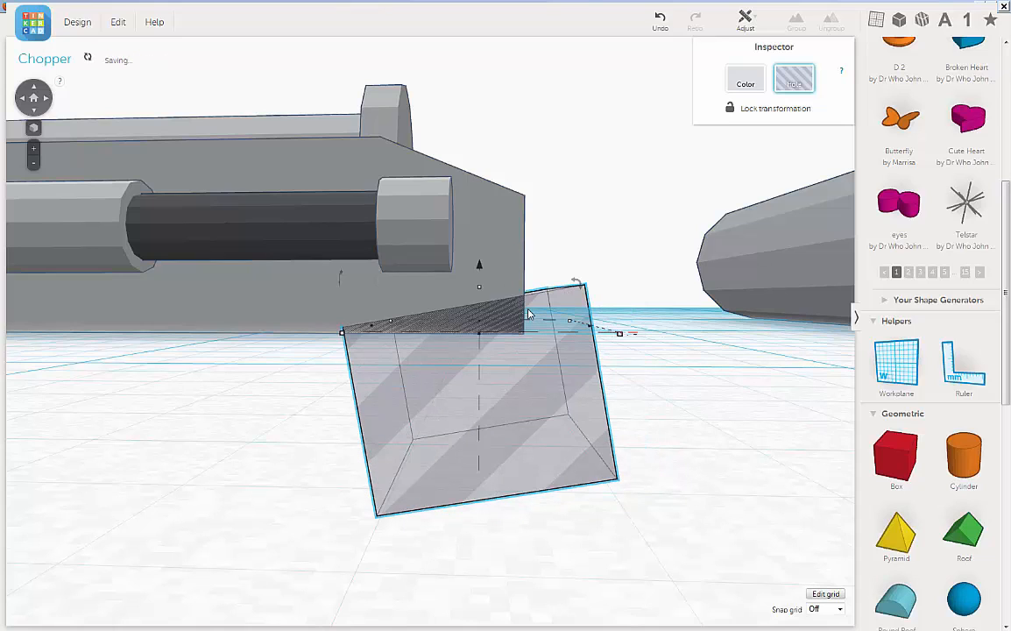
key(Left)
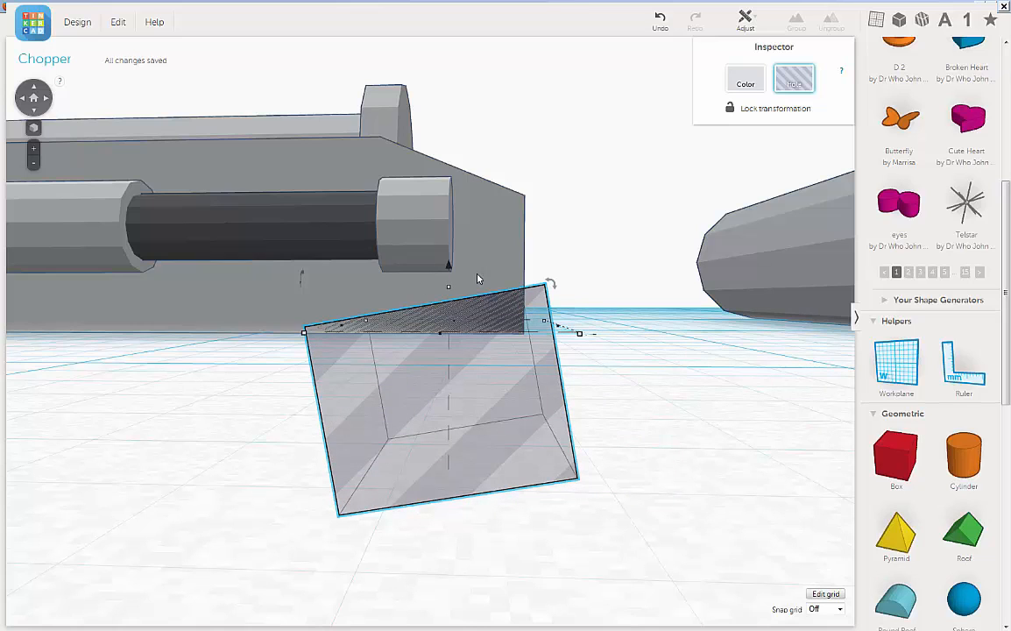
Tilt the lower hole a little more steeply and raise it 0.16 mm to -4.84 mm relative to the workplane
mouse_move(554, 286)
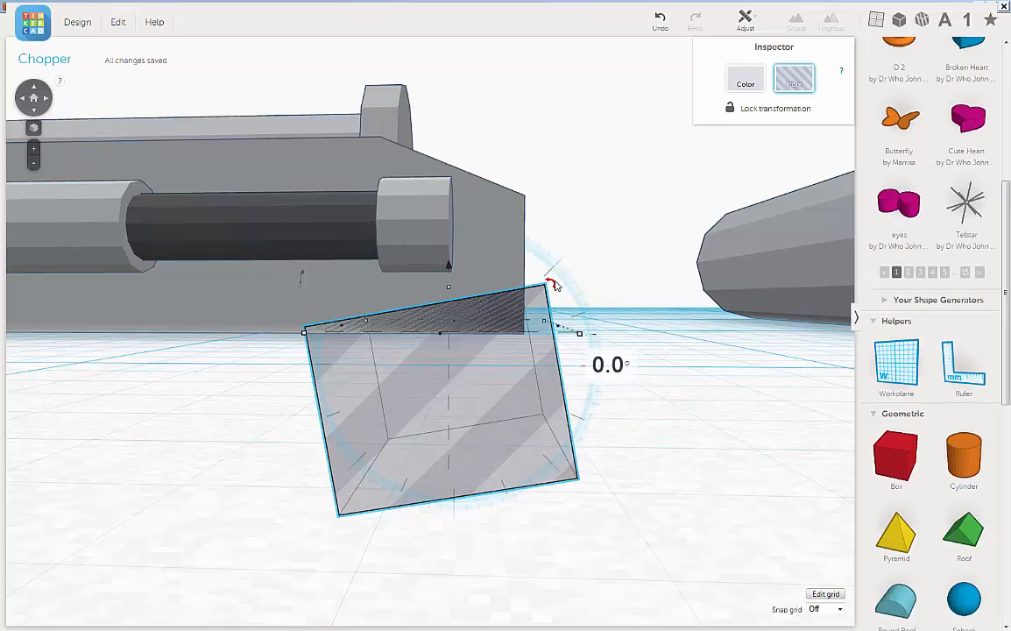
drag(552, 285, 565, 261)
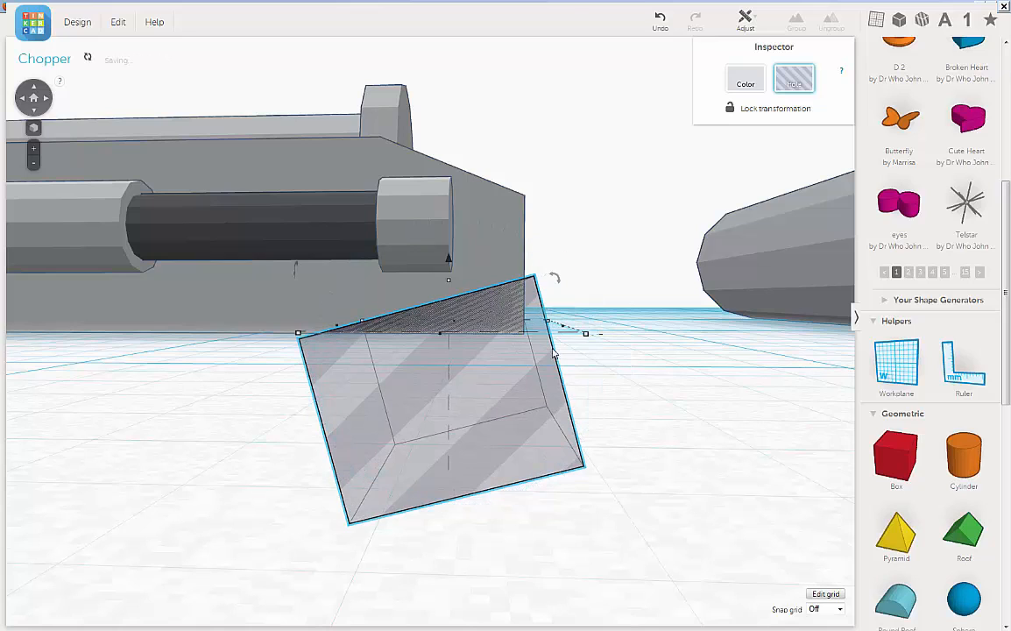
mouse_move(448, 260)
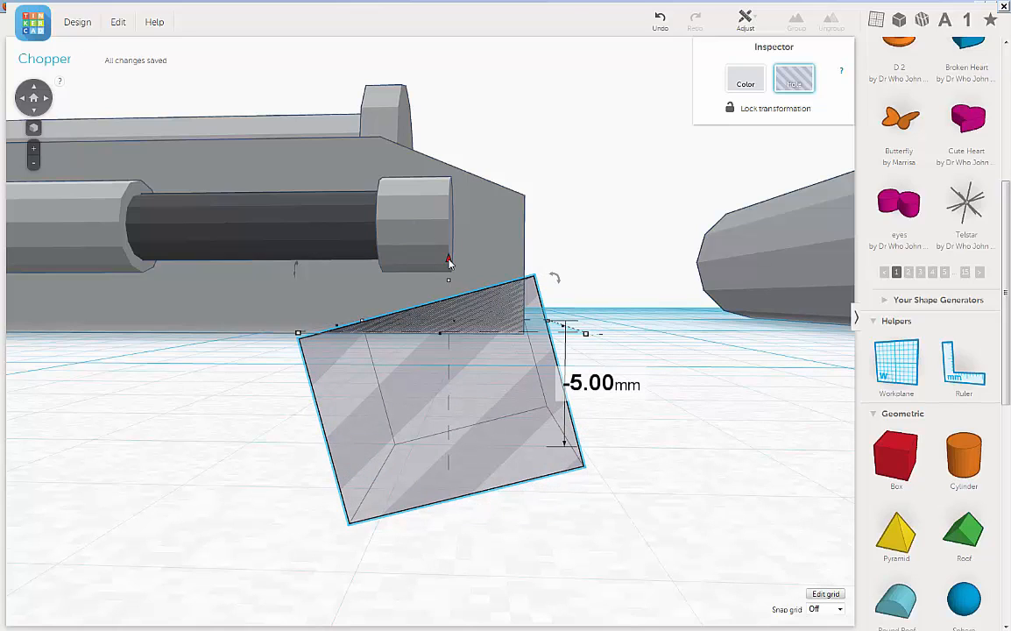
drag(448, 259, 447, 255)
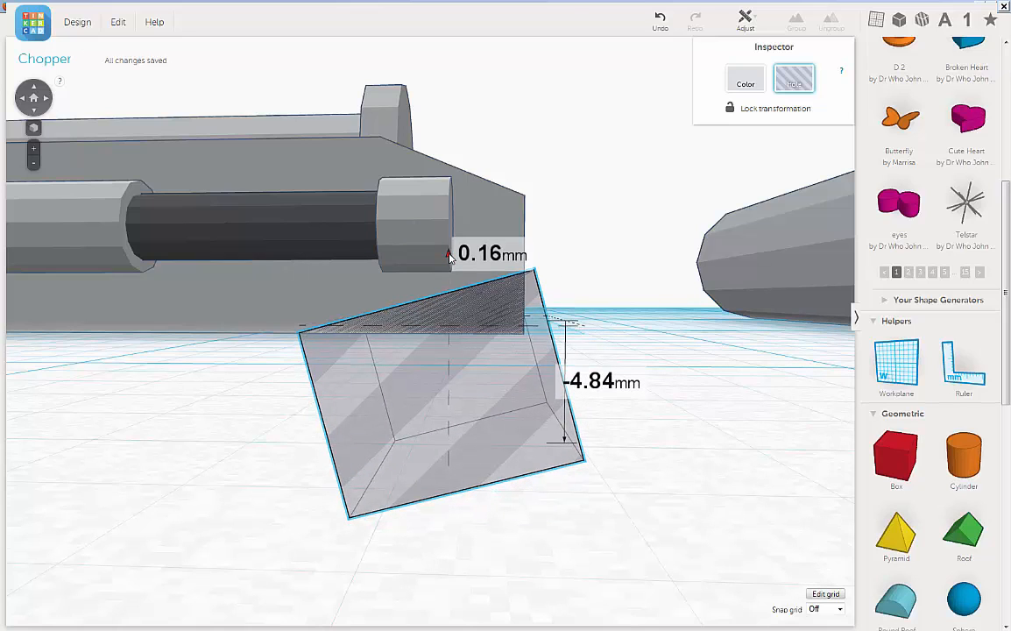
Shift the lower hole slightly back toward the arm's outer end, keeping its overlap with the central block's lower corner
middle_drag(508, 334, 625, 328)
right_drag(602, 346, 473, 368)
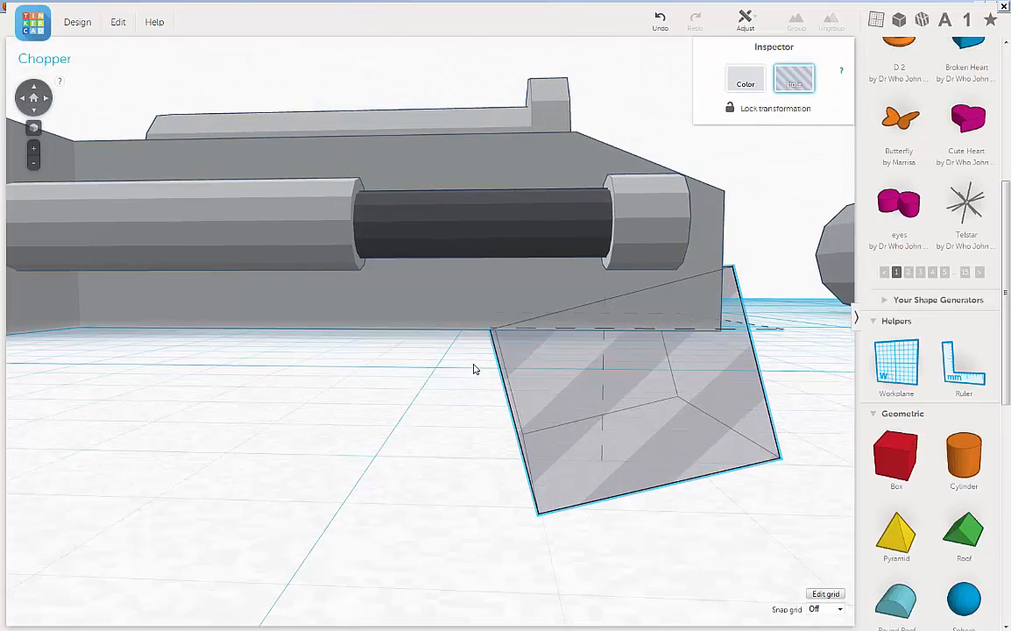
scroll(596, 340, down, 3)
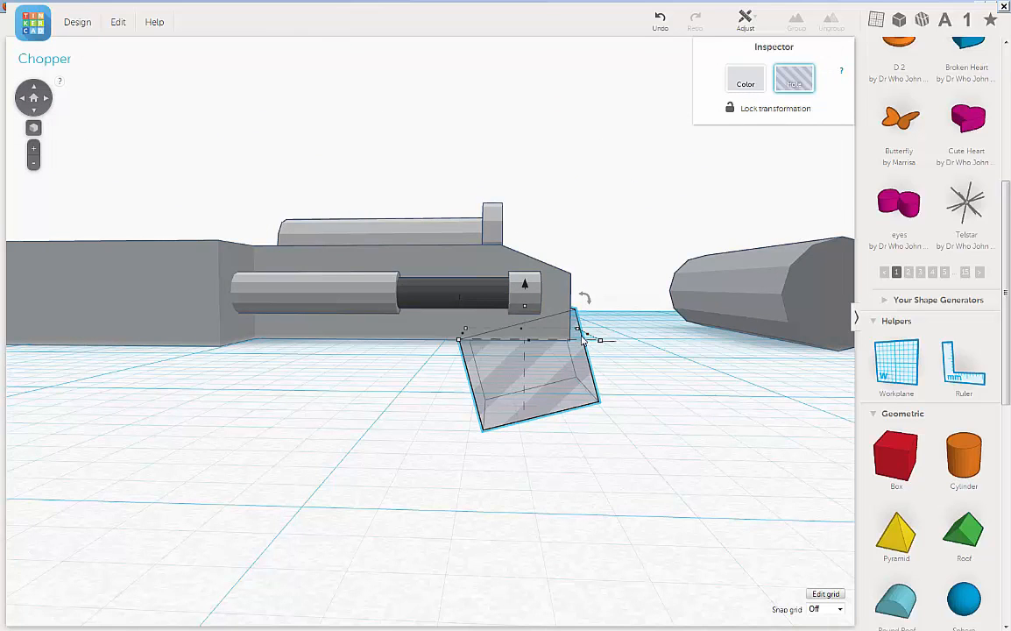
right_drag(532, 394, 532, 382)
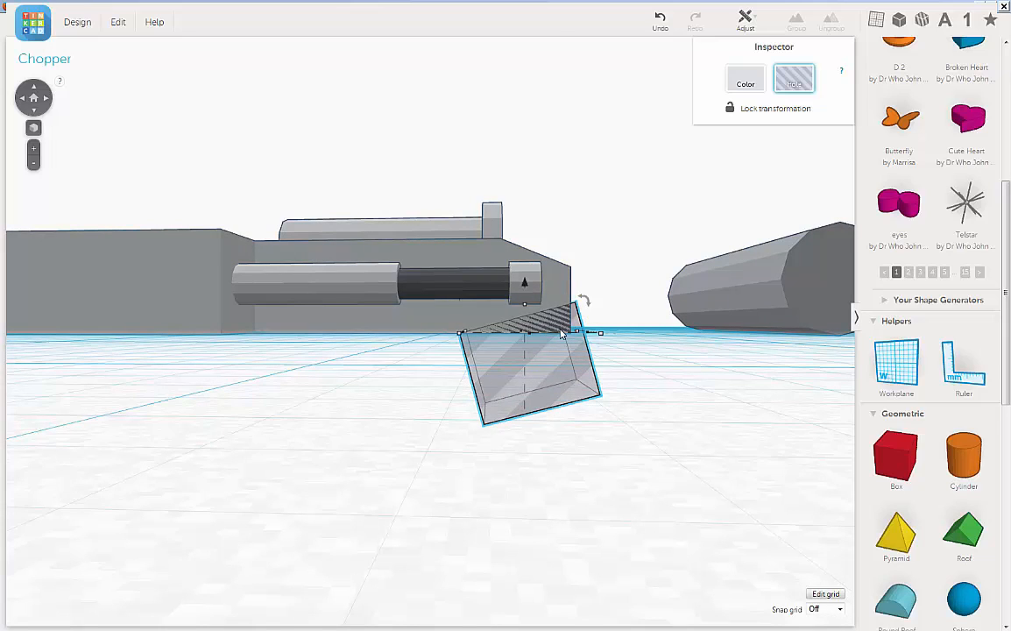
key(Right)
key(Right)
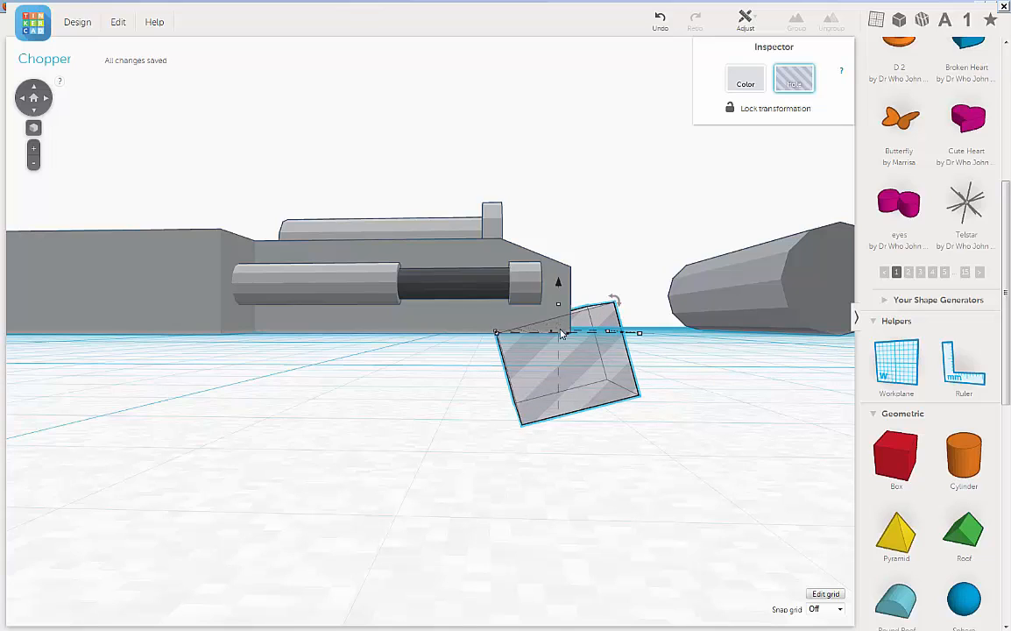
key(Left)
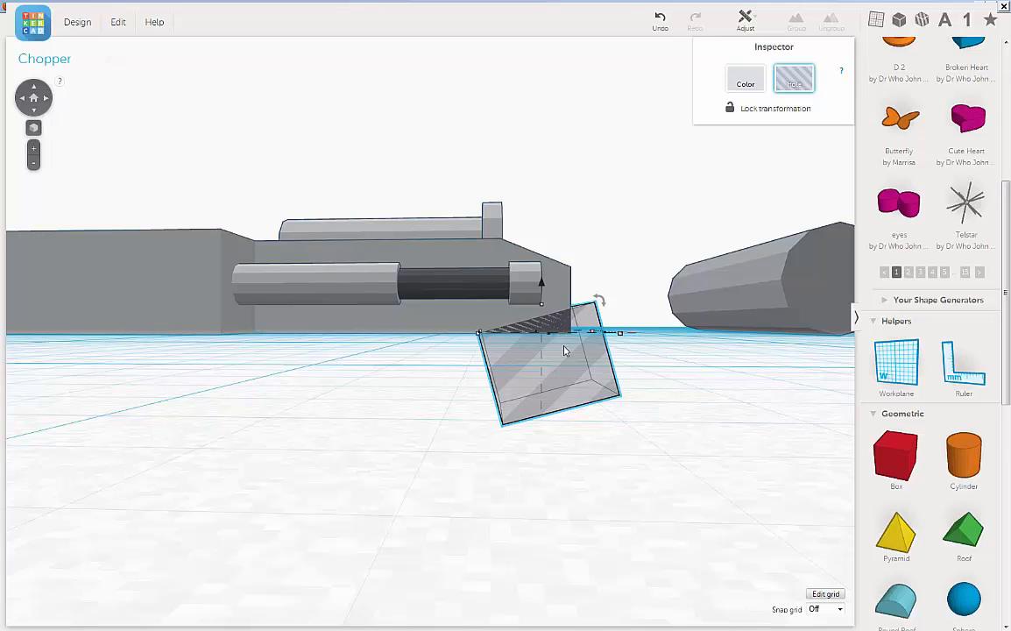
scroll(561, 355, up, 5)
scroll(569, 363, up, 3)
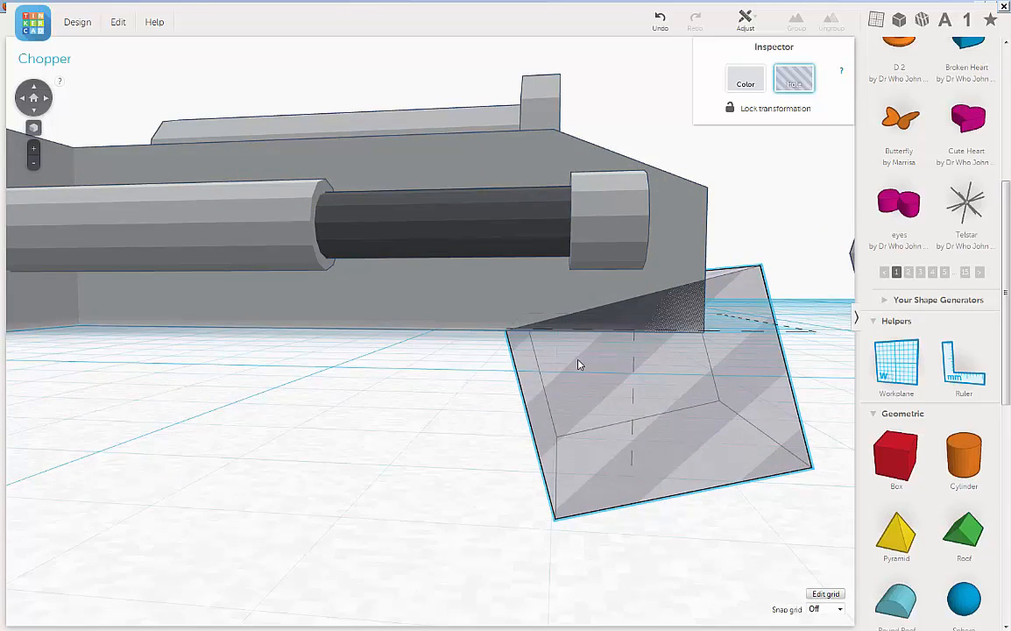
mouse_move(579, 257)
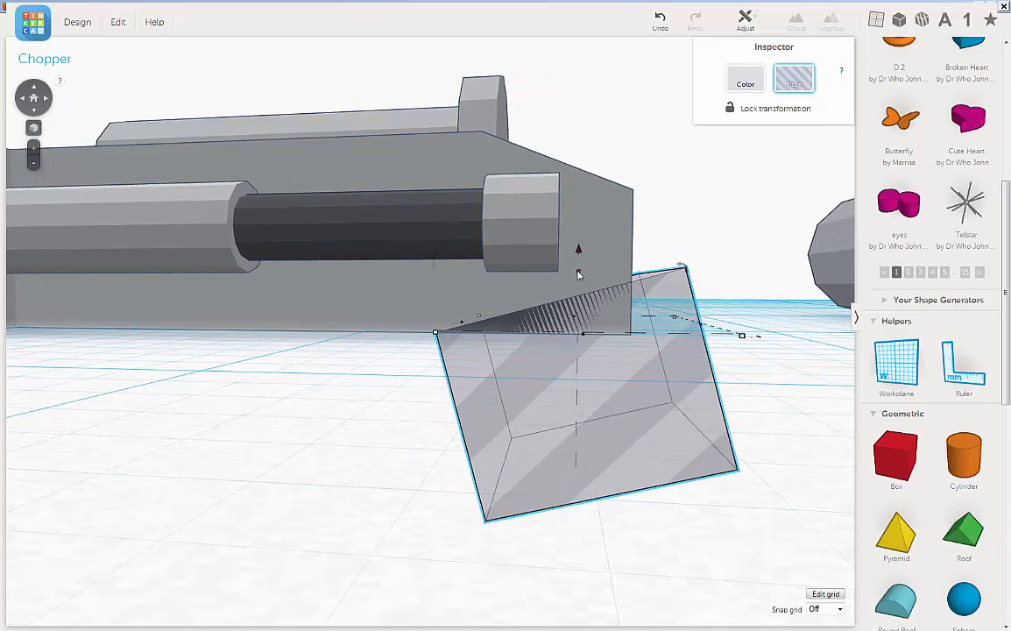
Lower the tilted hole slightly, keeping it overlapping the lower corner of the central block's outer end
drag(578, 253, 578, 265)
scroll(660, 269, down, 4)
mouse_move(624, 300)
right_down()
mouse_move(643, 292)
mouse_move(629, 298)
right_up()
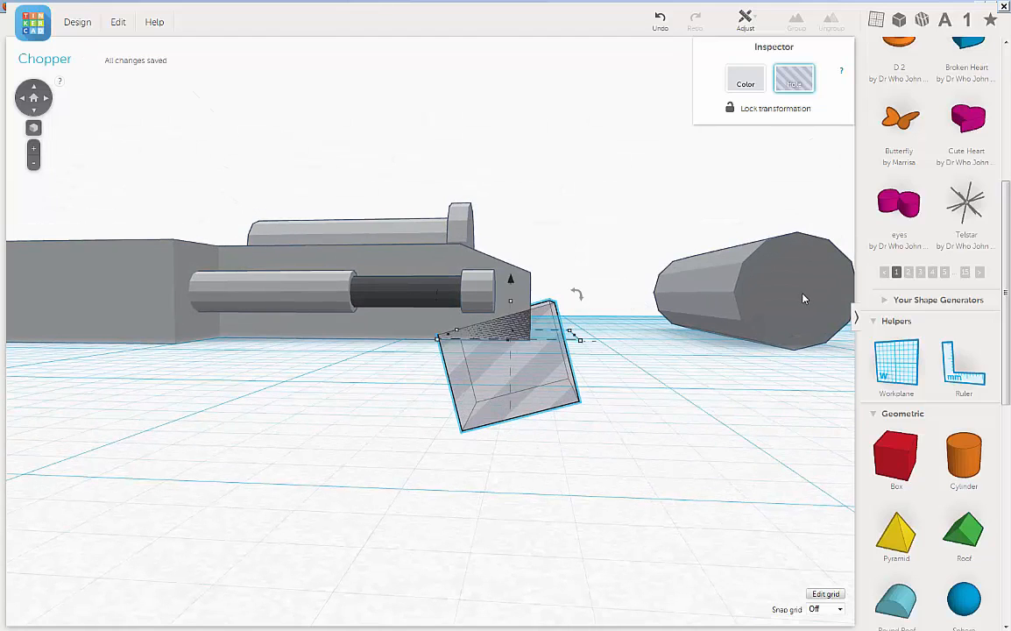
Scale the loose cylinder beyond the arm's end down proportionally to a diameter of about 2.7 mm
click(764, 300)
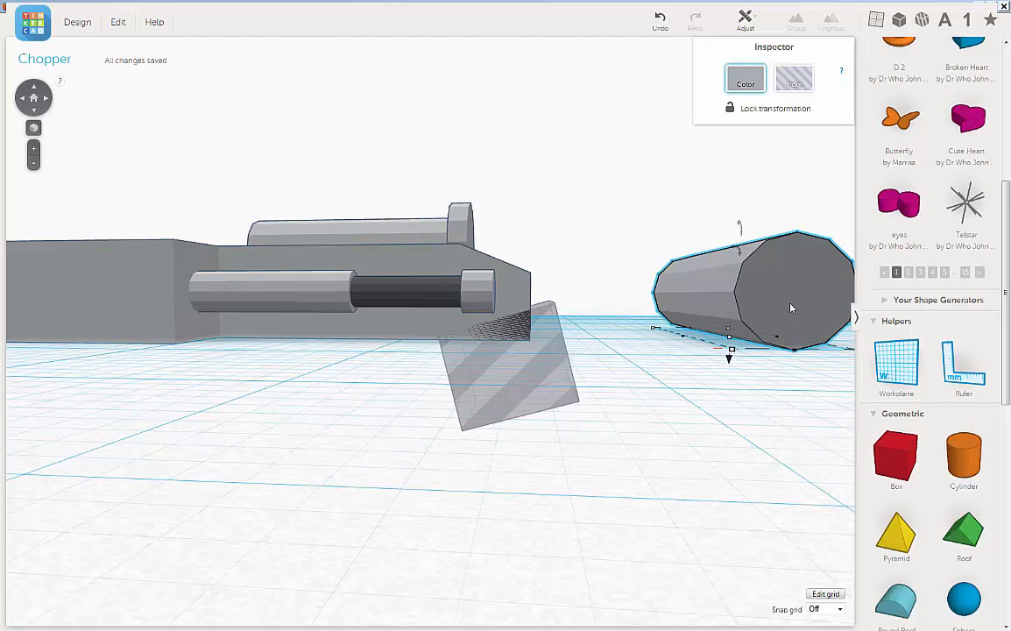
right_drag(778, 347, 672, 327)
right_drag(642, 382, 625, 277)
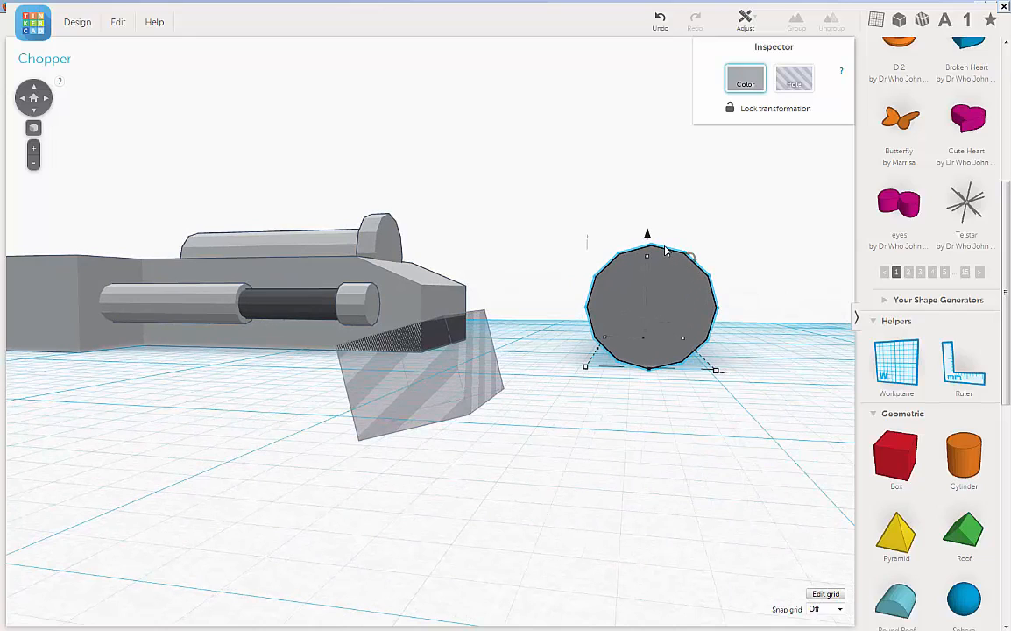
mouse_move(586, 371)
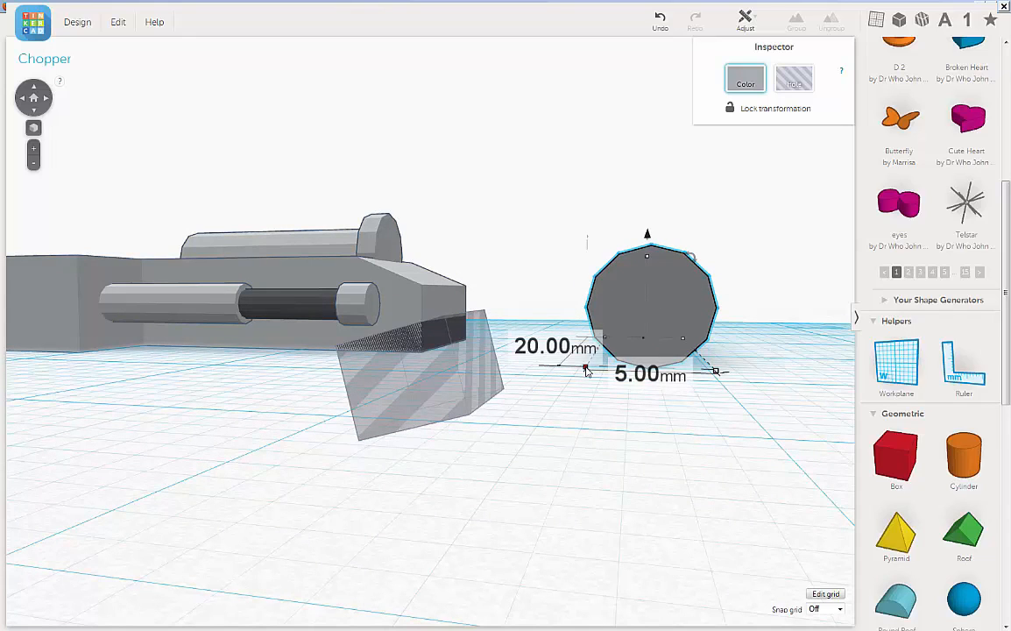
drag(586, 371, 647, 352)
Move the cylinder inward against the central block's outer end and sideways until it spans the block's width
right_drag(650, 384, 584, 478)
right_drag(689, 451, 659, 412)
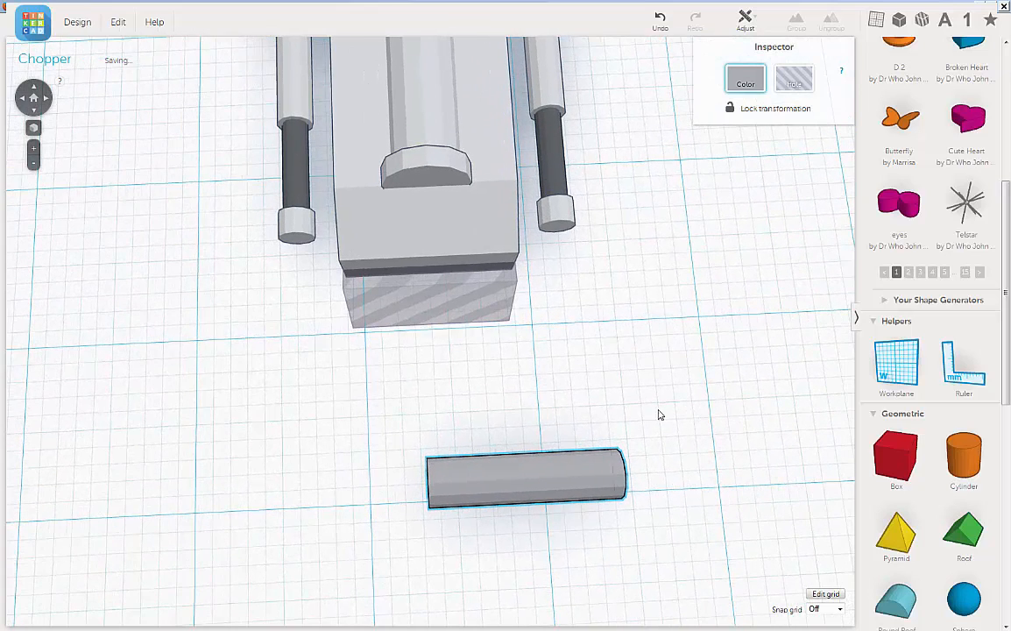
key(Up)
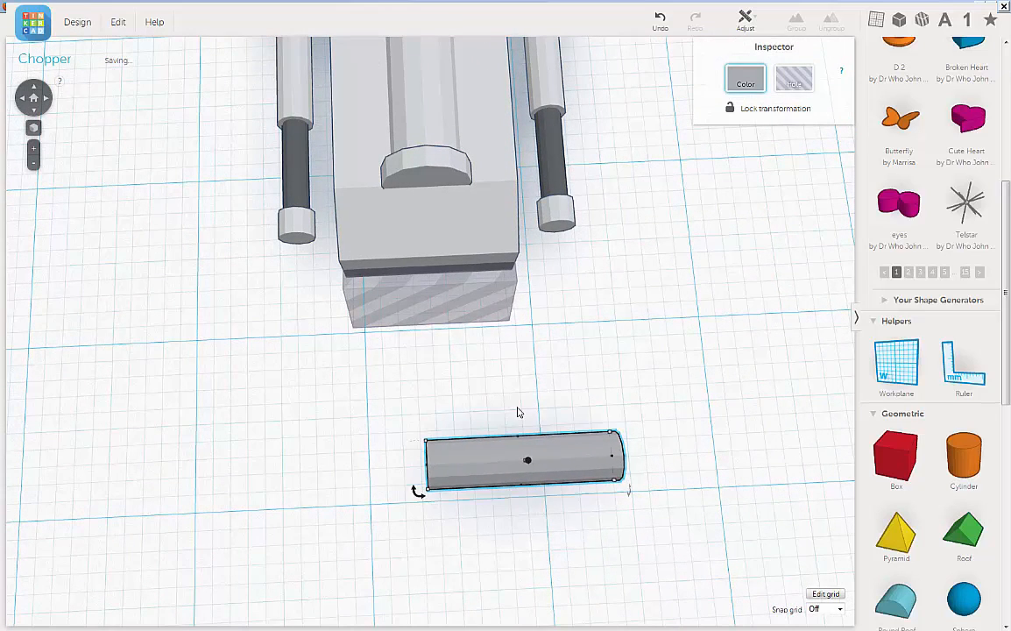
key(Up)
key(Up)
key(Up)
key(Up)
key(Up)
key(Up)
key(Up)
key(Up)
key(Up)
key(Up)
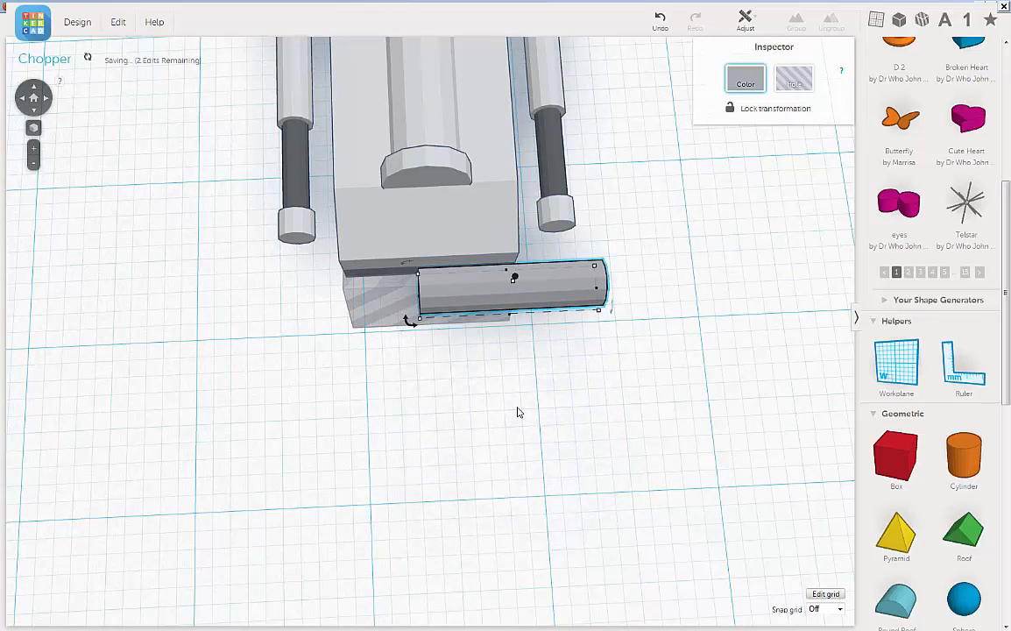
key(Up)
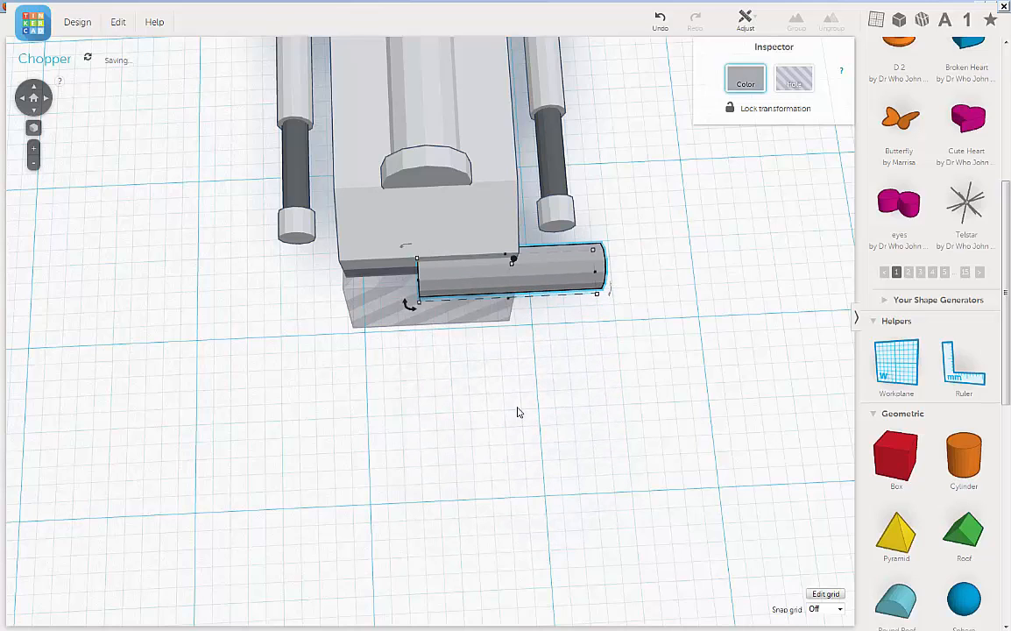
key(Left)
key(Left)
key(Left)
key(Left)
key(Left)
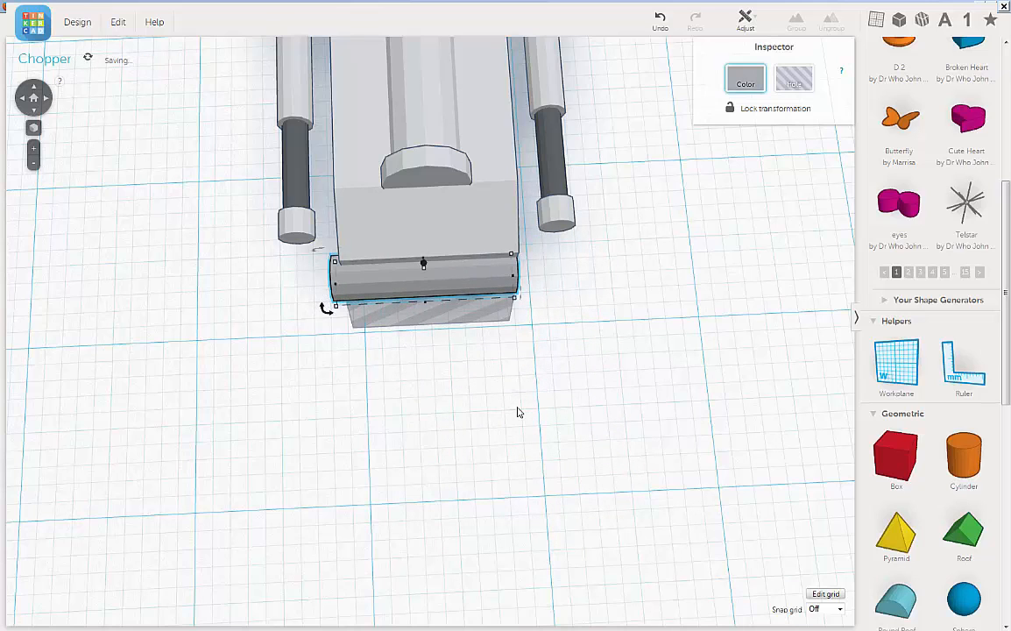
Raise the cylinder off the workplane so its top meets the lower edge of the block's upper slope
right_drag(524, 399, 749, 240)
scroll(553, 291, up, 2)
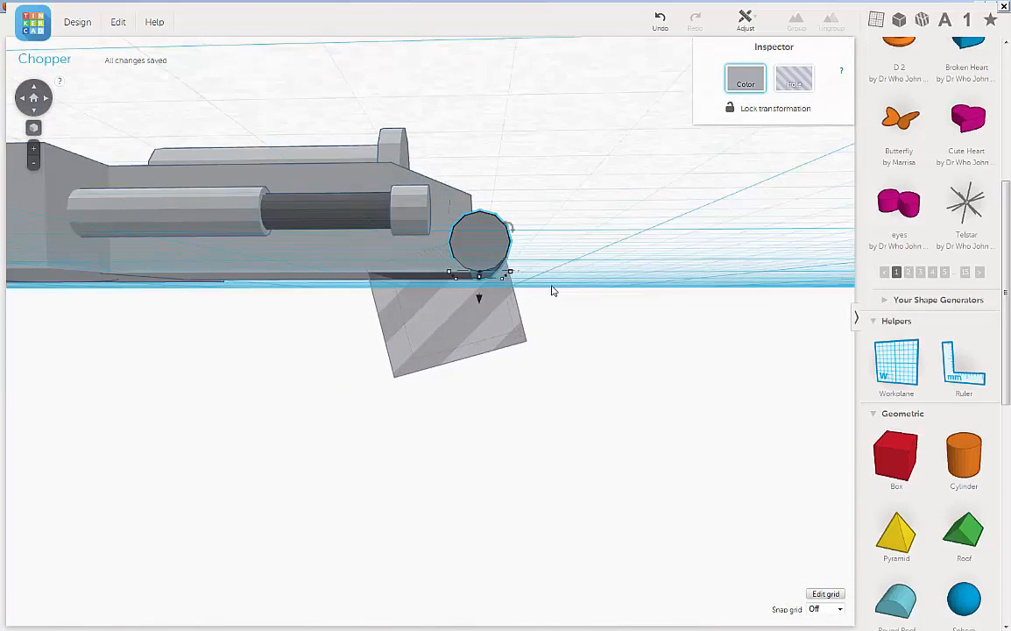
scroll(553, 291, up, 3)
right_drag(632, 280, 620, 364)
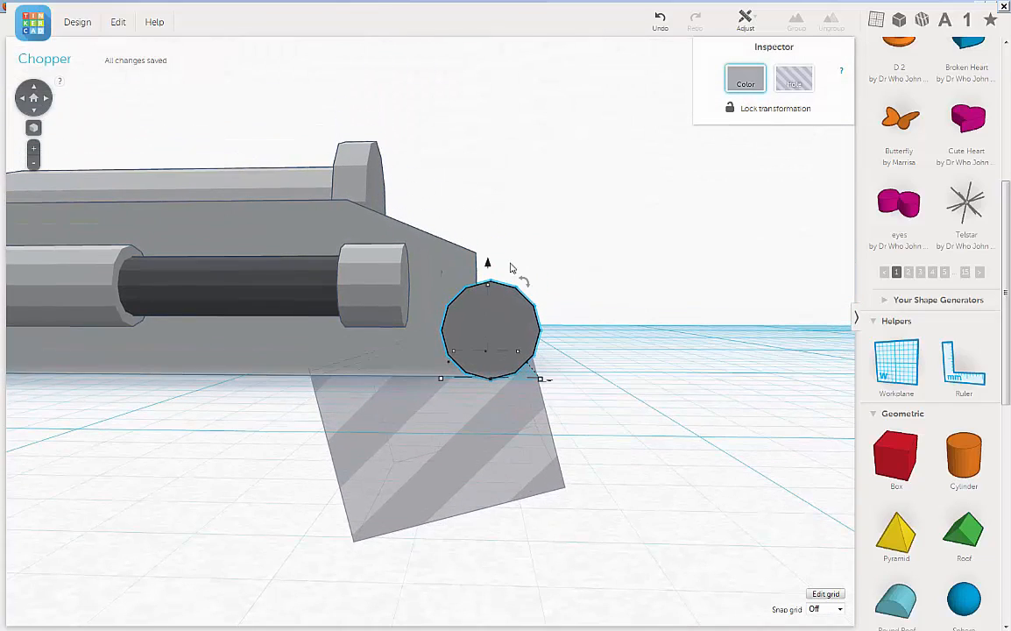
drag(490, 266, 505, 241)
scroll(604, 320, up, 2)
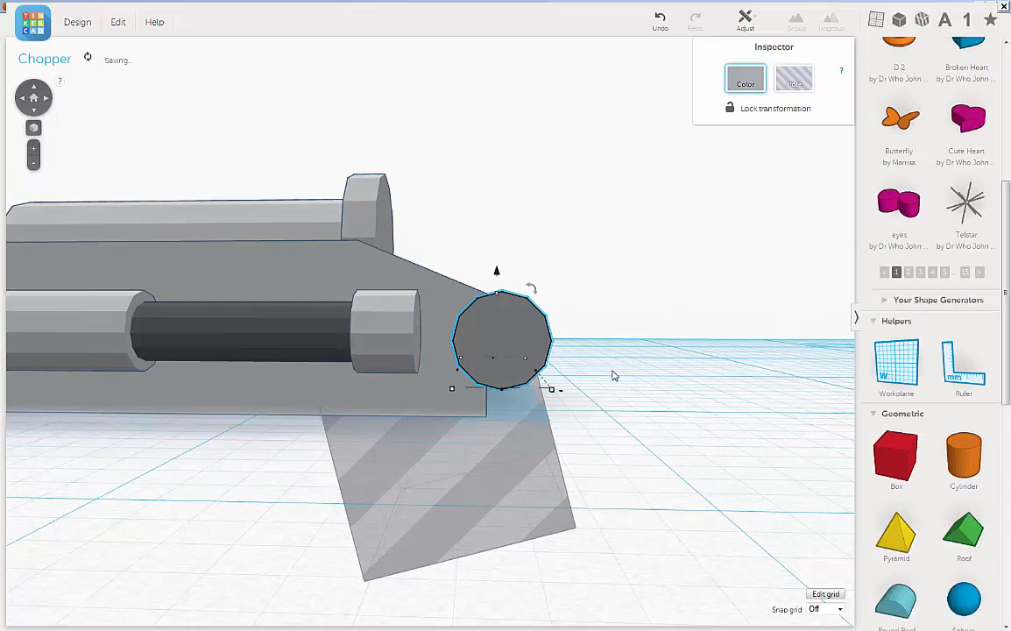
scroll(613, 376, up, 2)
mouse_move(626, 343)
right_down()
mouse_move(632, 332)
mouse_move(615, 344)
right_up()
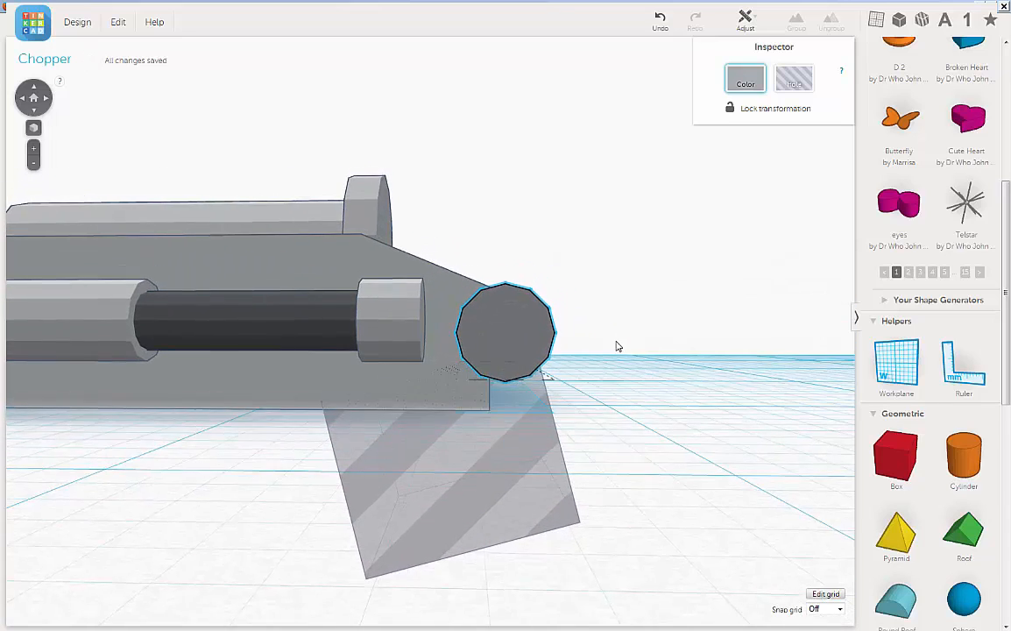
right_drag(561, 279, 562, 283)
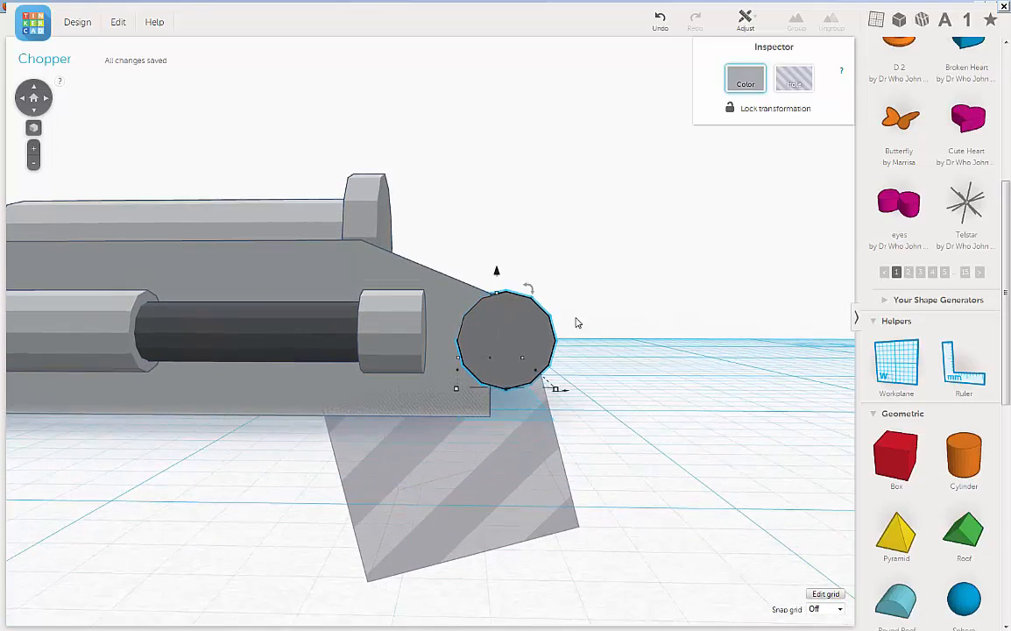
Stretch both ends of the cylinder past the central block's sides, in line with the side pistons, to about 18 mm long
right_drag(578, 321, 222, 324)
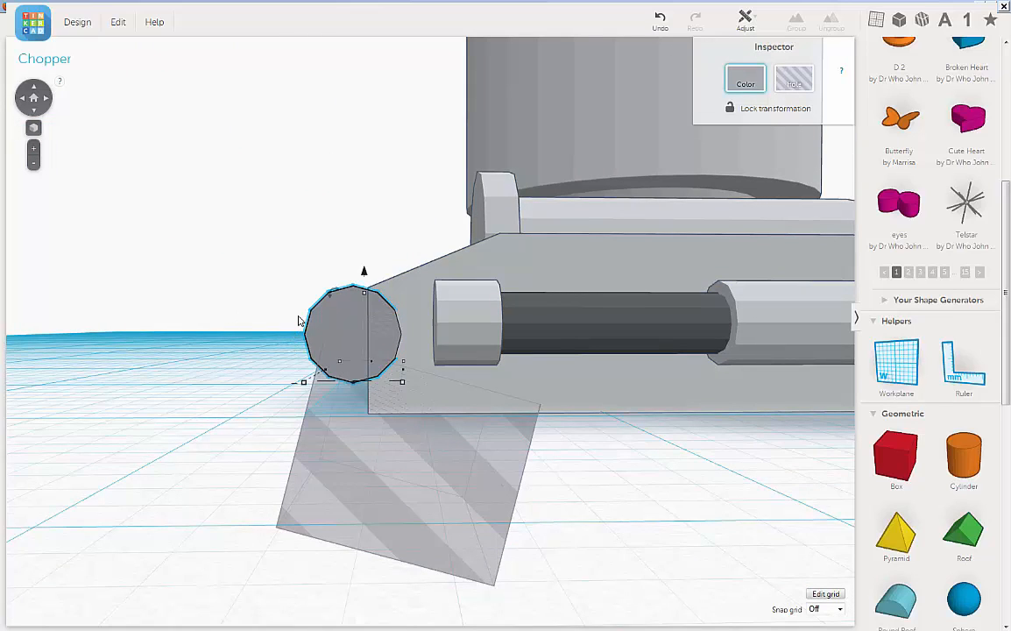
right_drag(302, 340, 604, 478)
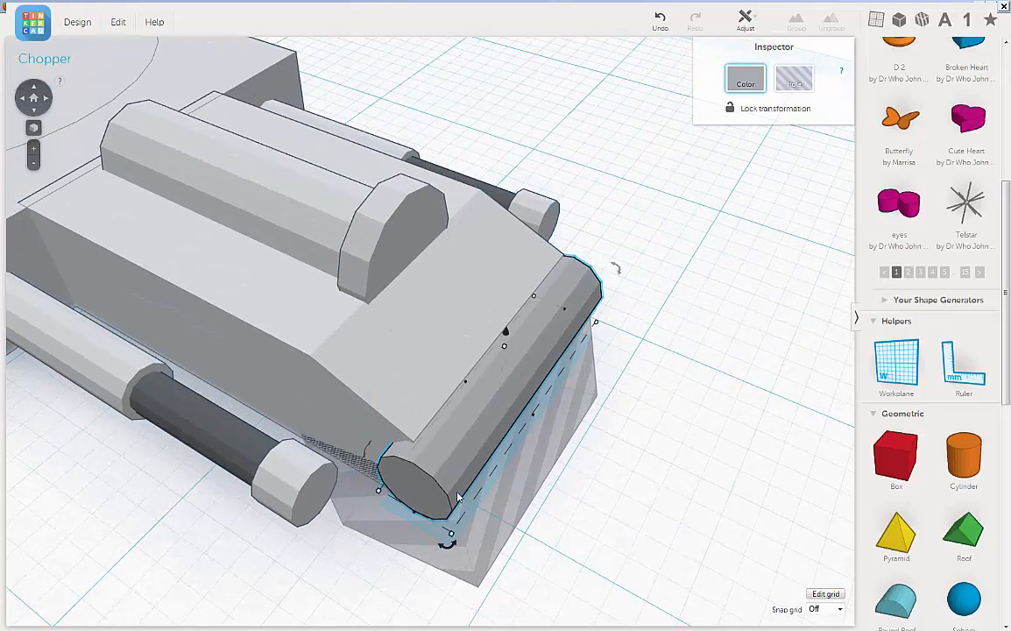
right_drag(666, 364, 577, 398)
right_drag(471, 429, 501, 435)
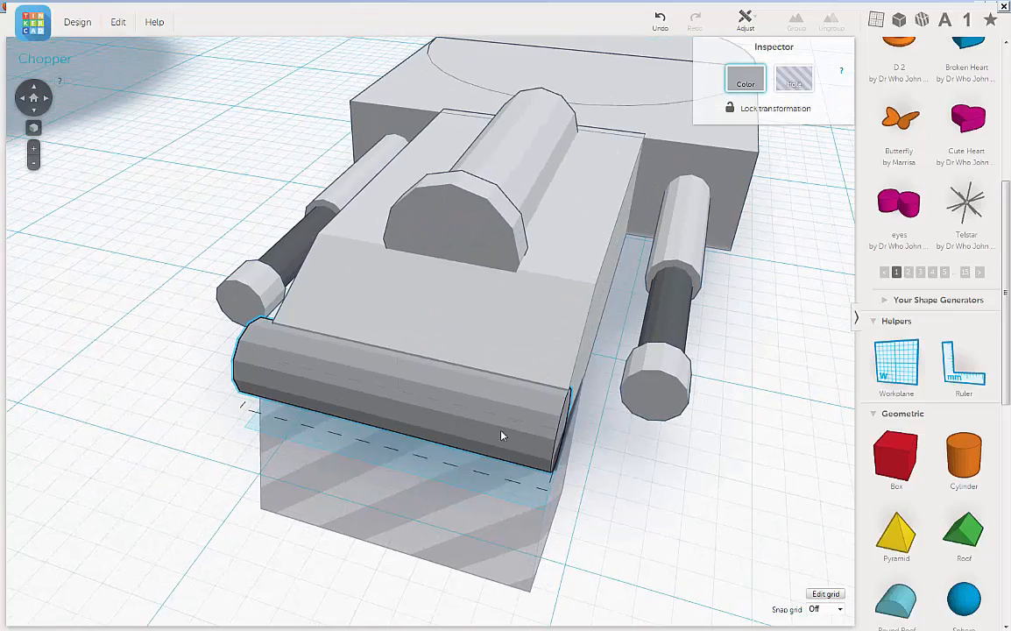
right_drag(553, 457, 604, 562)
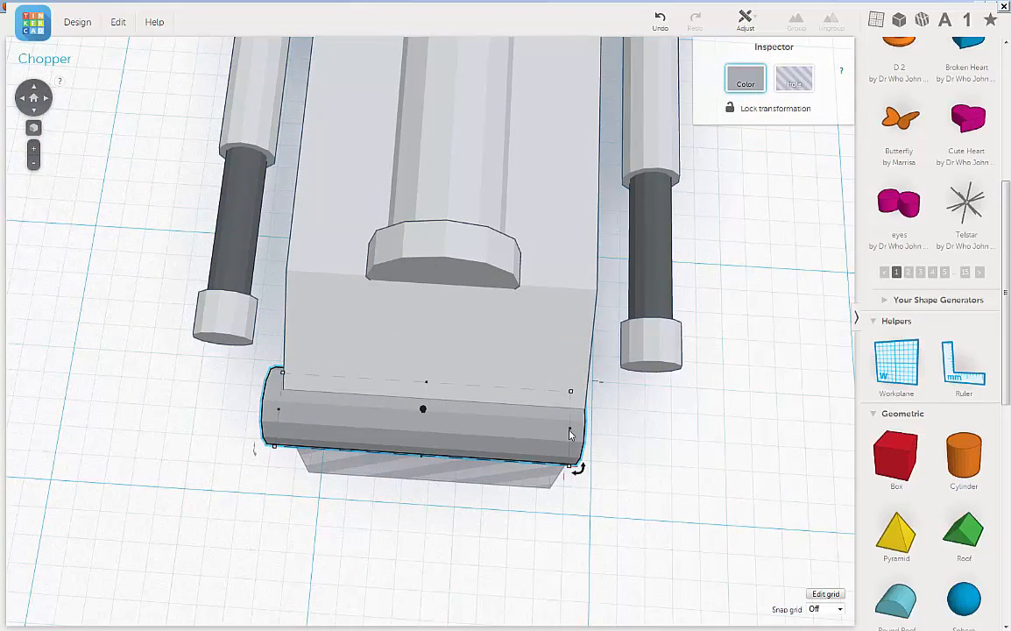
drag(569, 434, 684, 427)
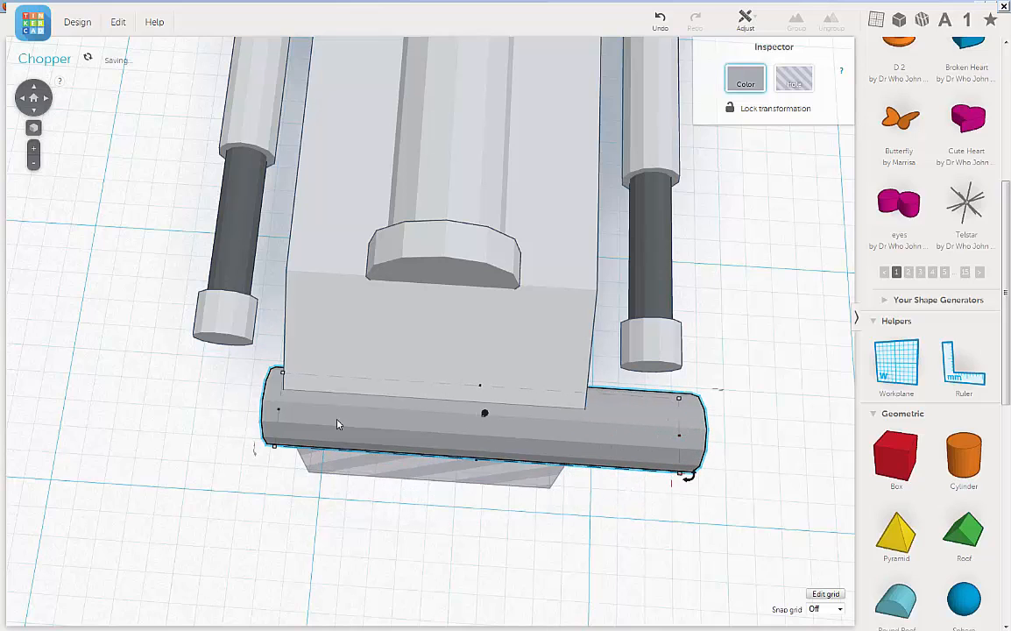
drag(286, 412, 151, 386)
Lower the lengthened cylinder slightly and nudge it inward along the arm toward the side pistons' end caps
right_drag(151, 438, 448, 219)
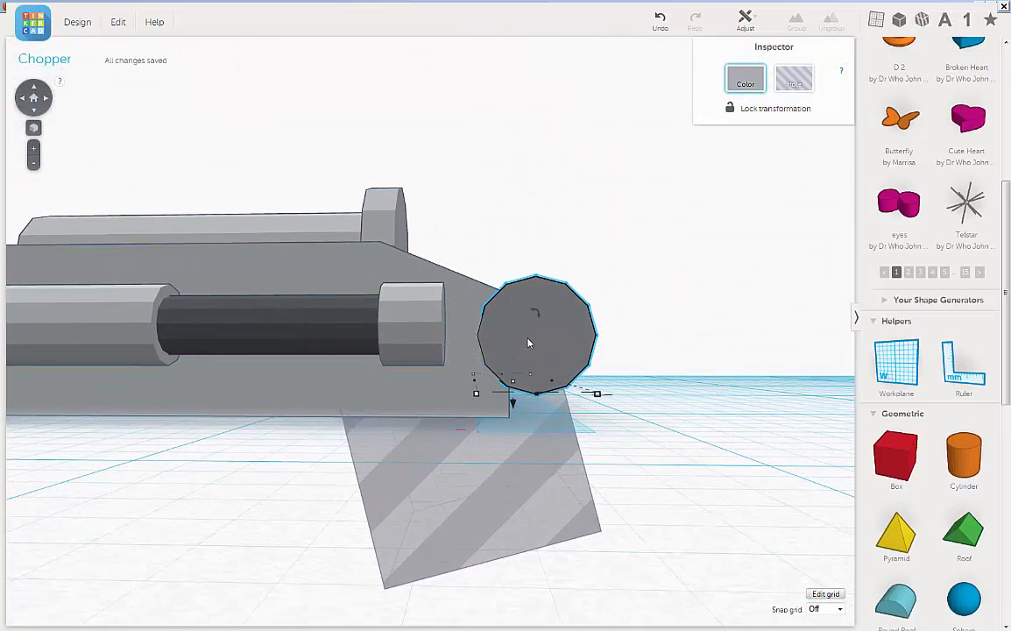
right_drag(594, 343, 508, 346)
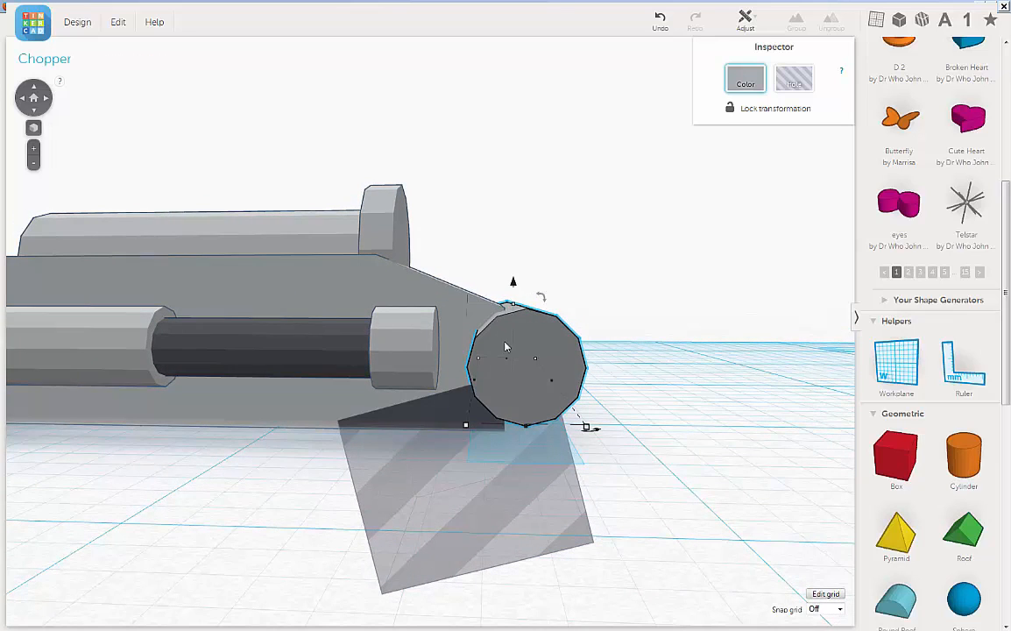
drag(515, 284, 526, 298)
mouse_move(560, 342)
right_down()
mouse_move(577, 320)
mouse_move(577, 339)
right_up()
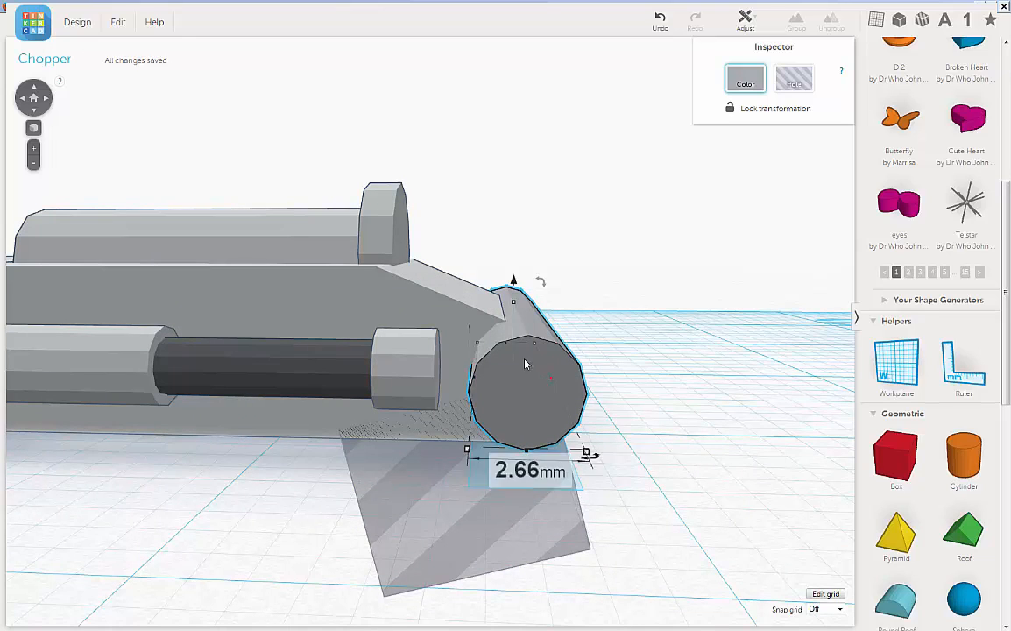
right_drag(623, 338, 626, 317)
key(Left)
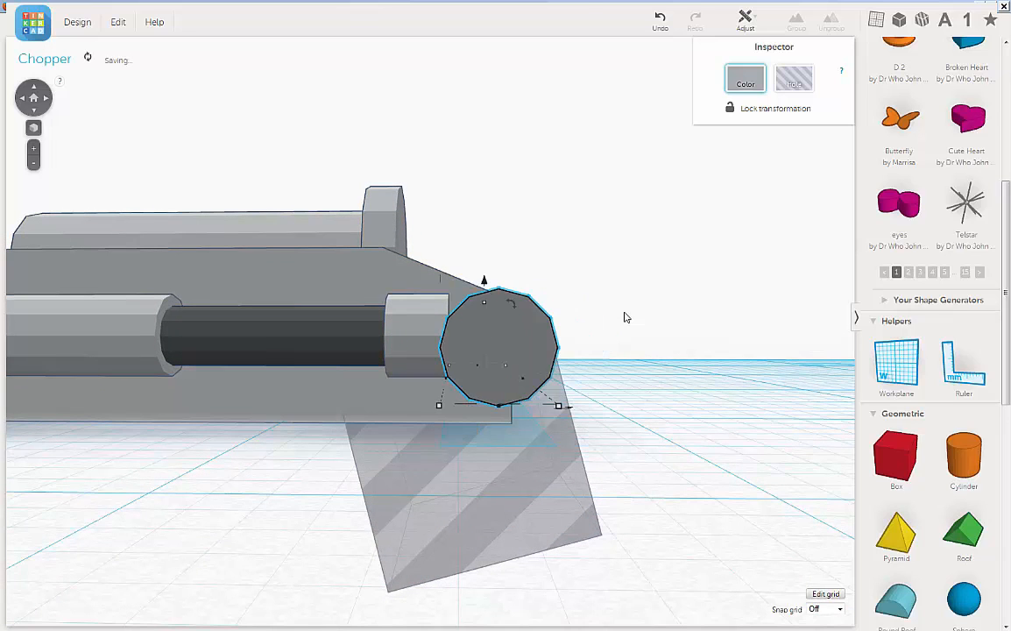
Scale the cross cylinder up slightly in proportion, making it thicker, and raise it a little at the block's end
right_drag(600, 318, 397, 466)
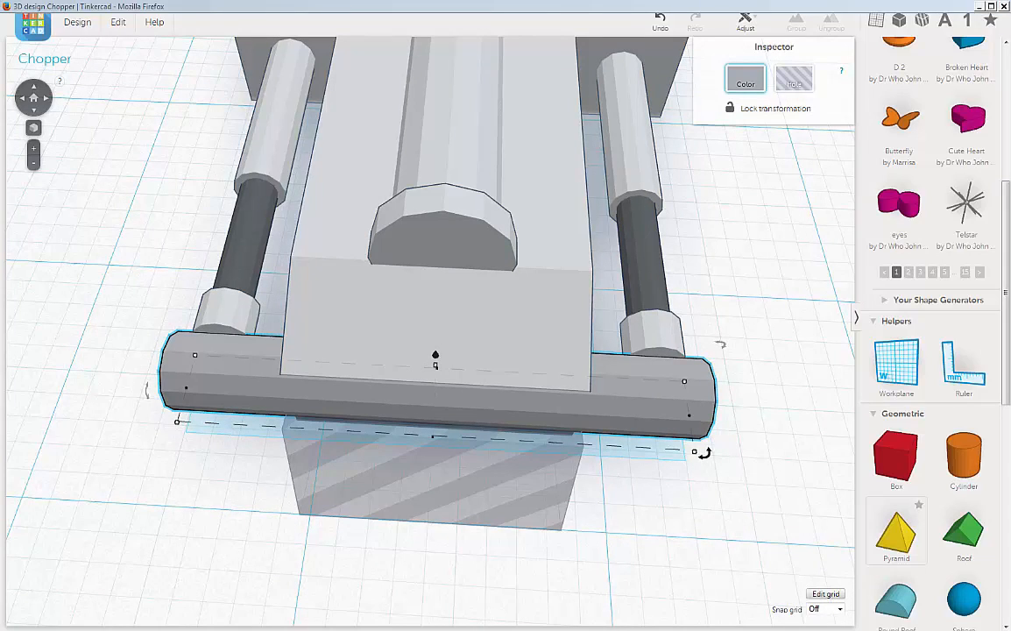
right_drag(609, 365, 552, 305)
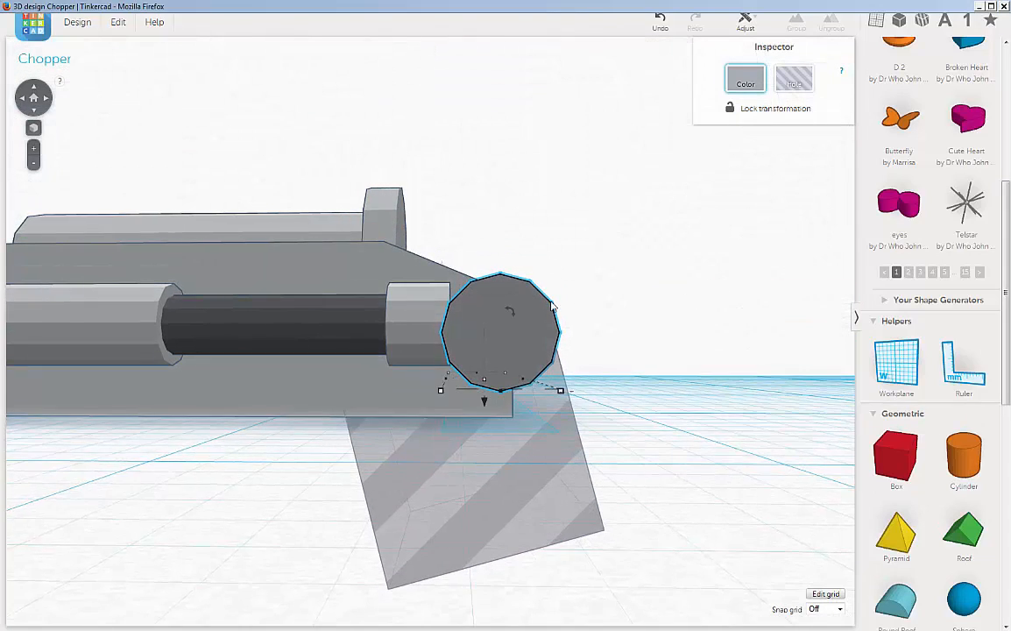
shift+click(562, 397)
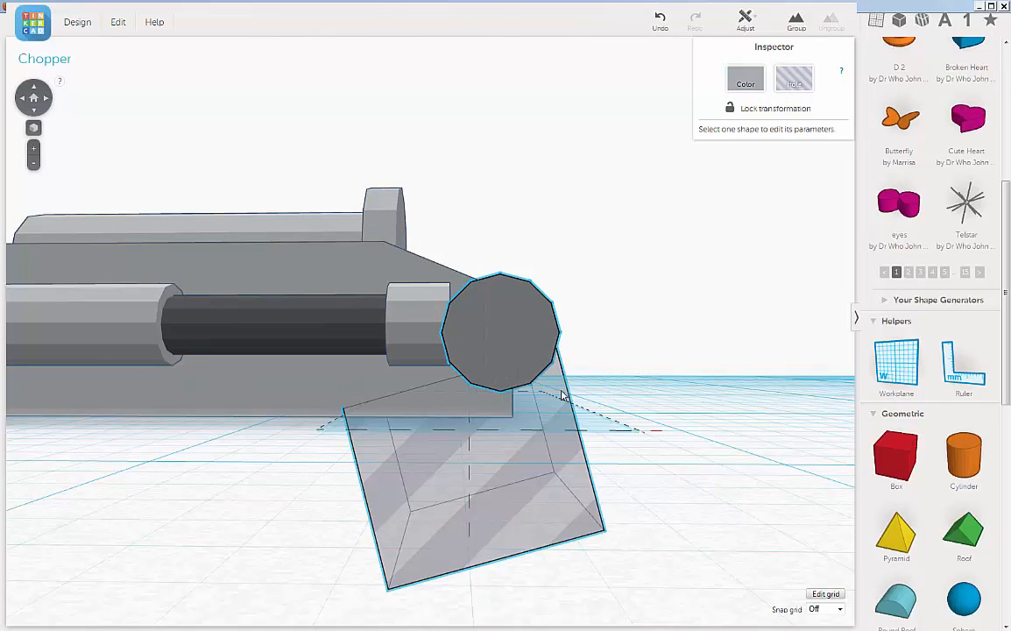
click(550, 304)
click(550, 304)
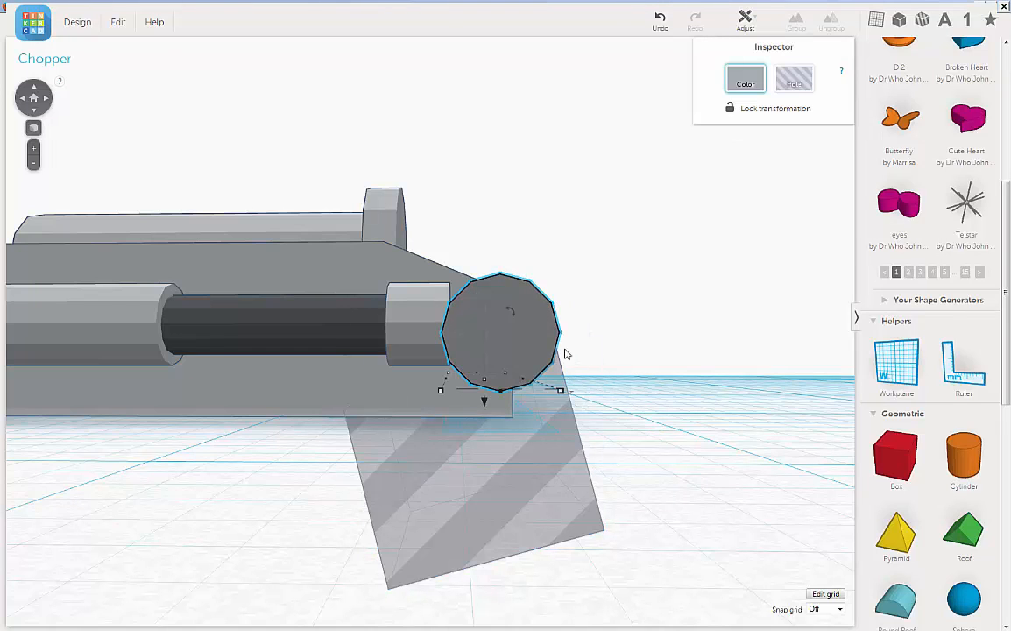
right_drag(625, 378, 563, 471)
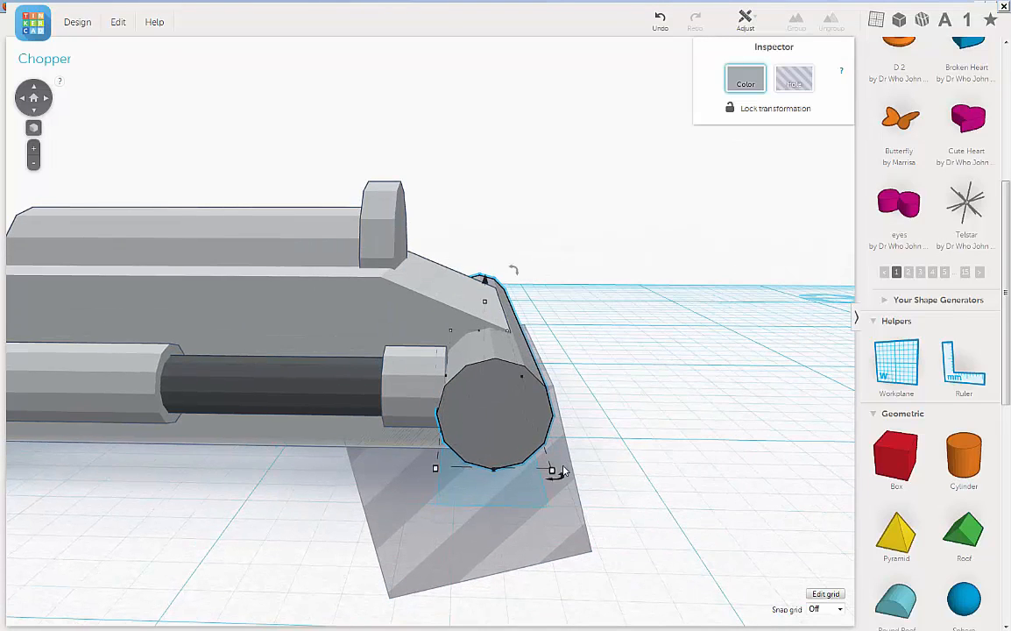
mouse_move(551, 473)
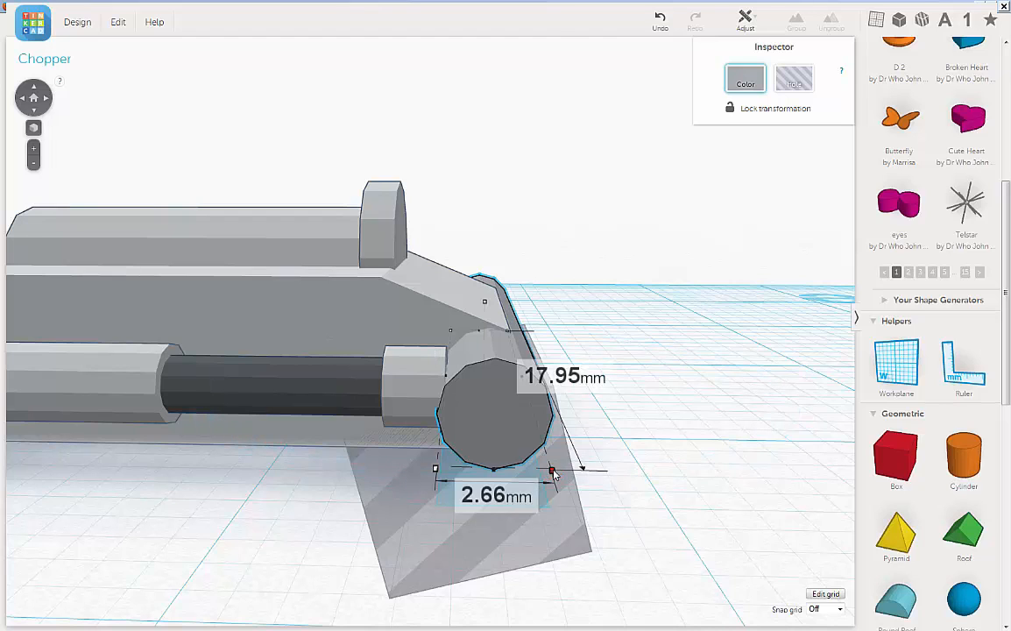
drag(554, 474, 571, 497)
right_drag(627, 377, 624, 380)
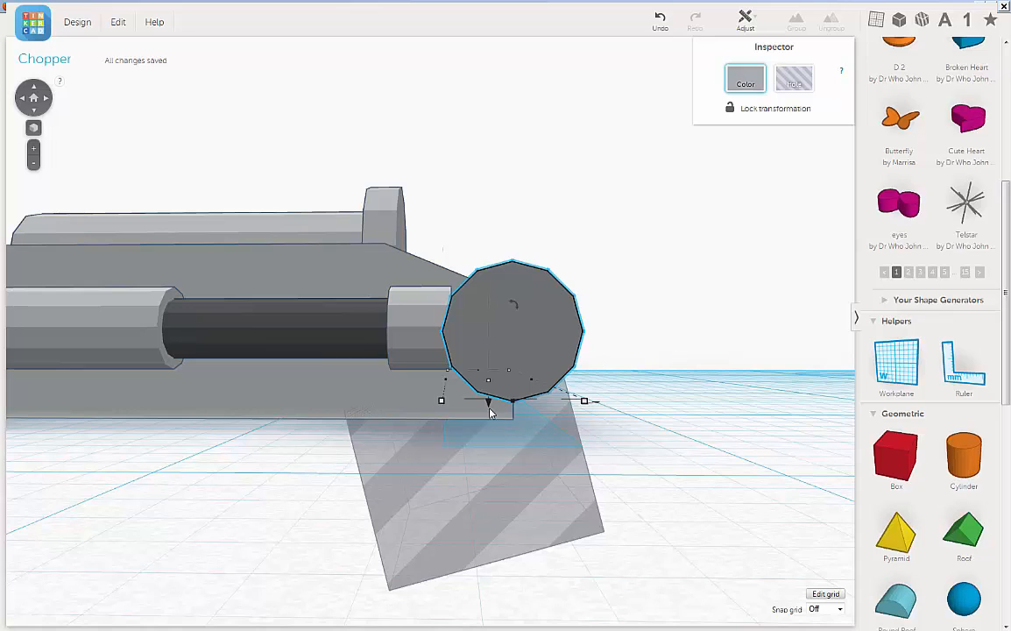
drag(488, 406, 488, 391)
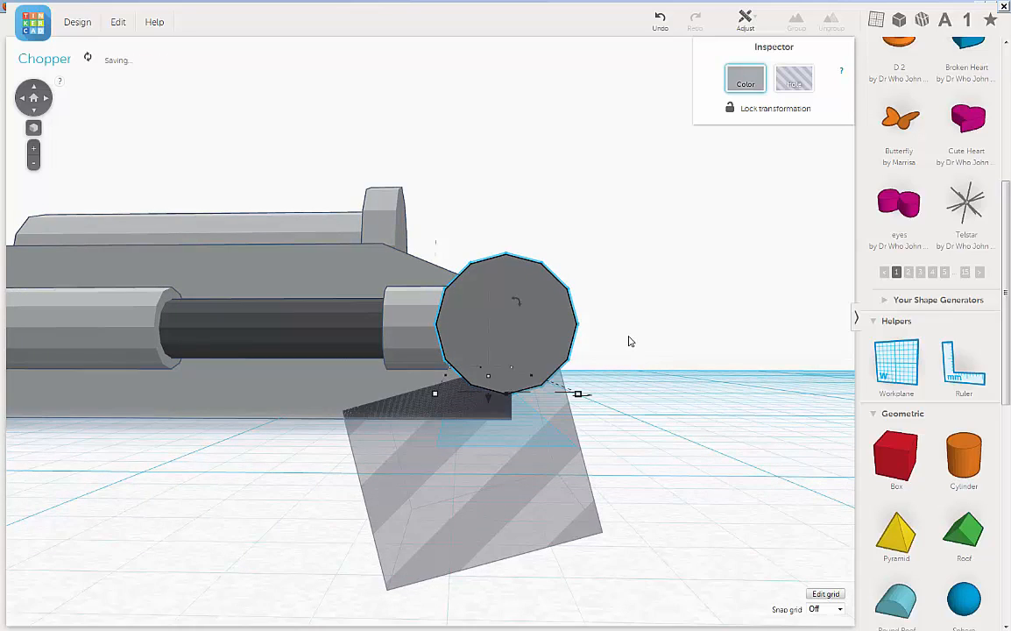
right_drag(518, 370, 525, 373)
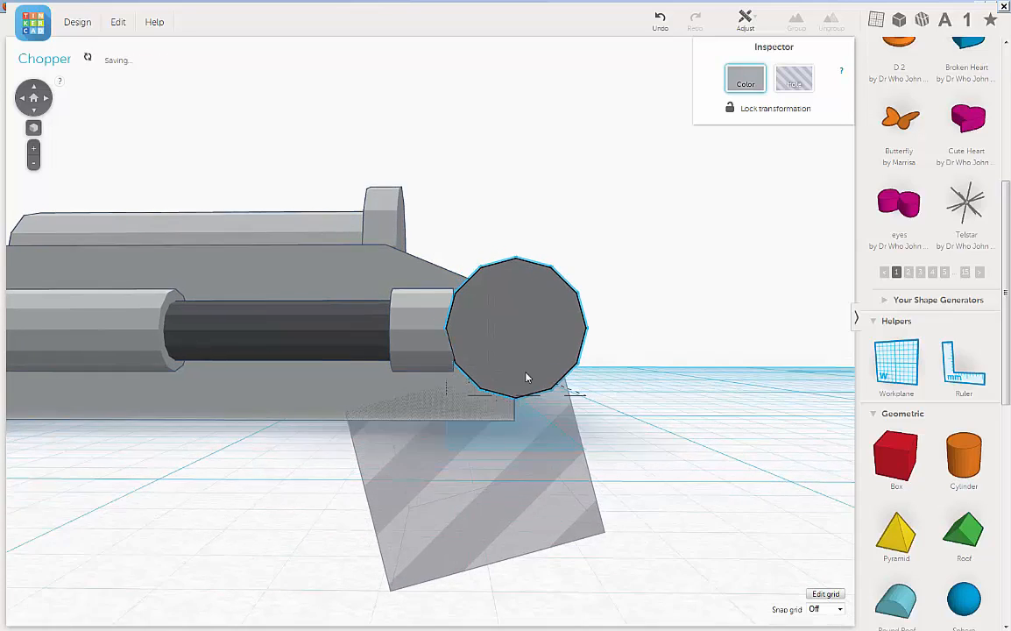
Select the end caps of both side pistons and stretch them outward together into the cross cylinder
click(419, 317)
right_drag(587, 234, 632, 367)
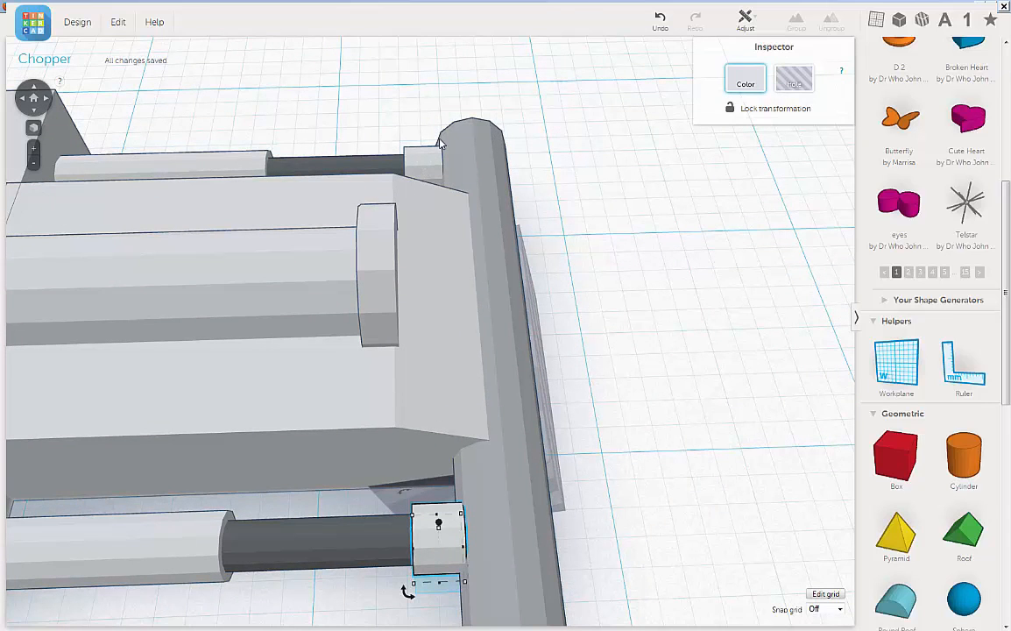
shift+click(424, 160)
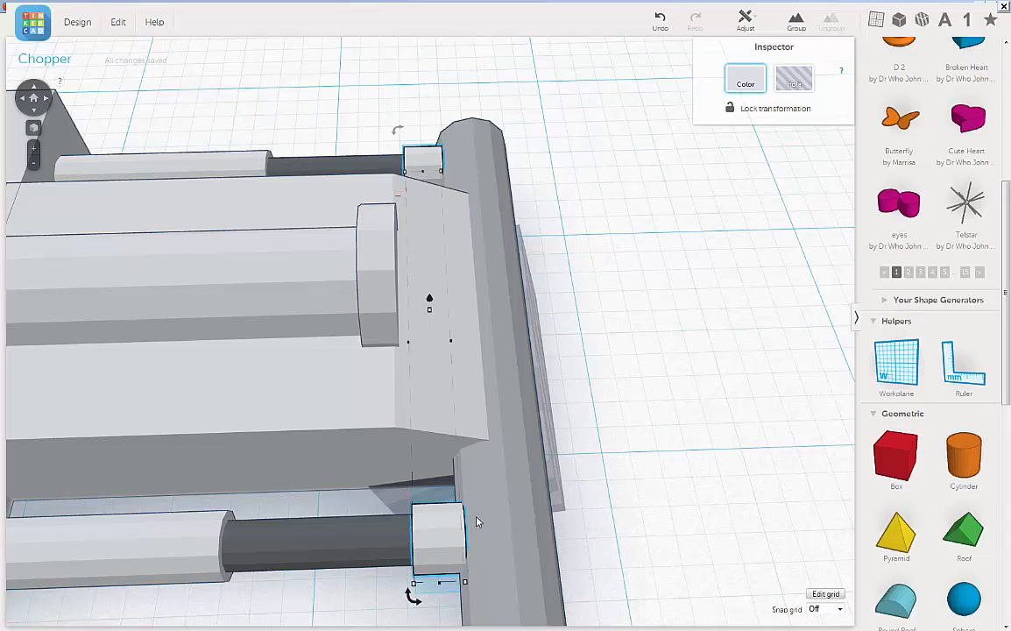
drag(452, 344, 465, 352)
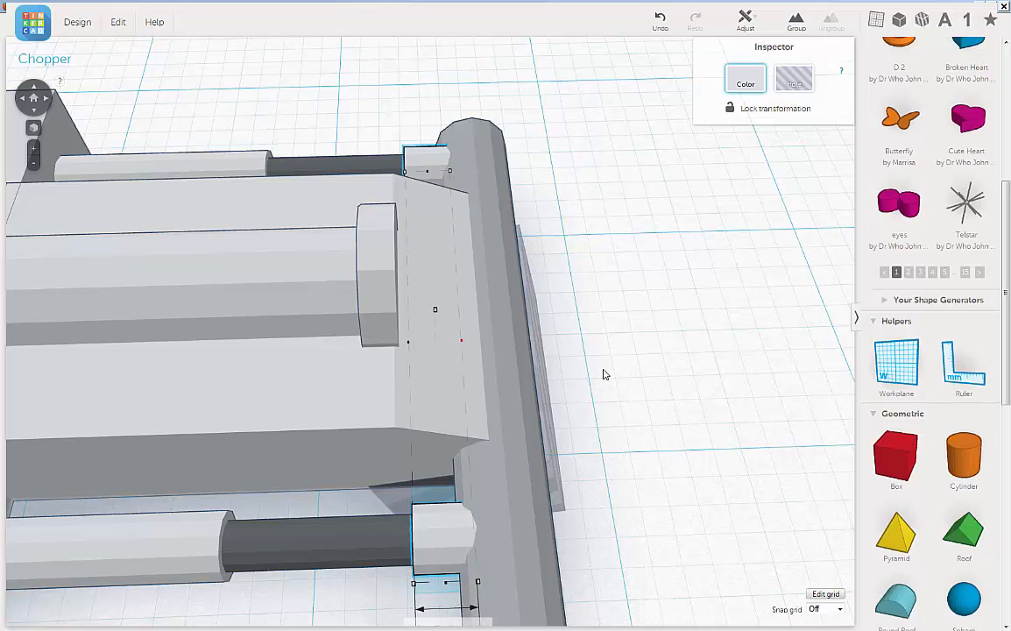
Shorten the cross cylinder from one end to about 18.4 mm so both ends project more evenly past the side pistons
right_drag(604, 294, 395, 451)
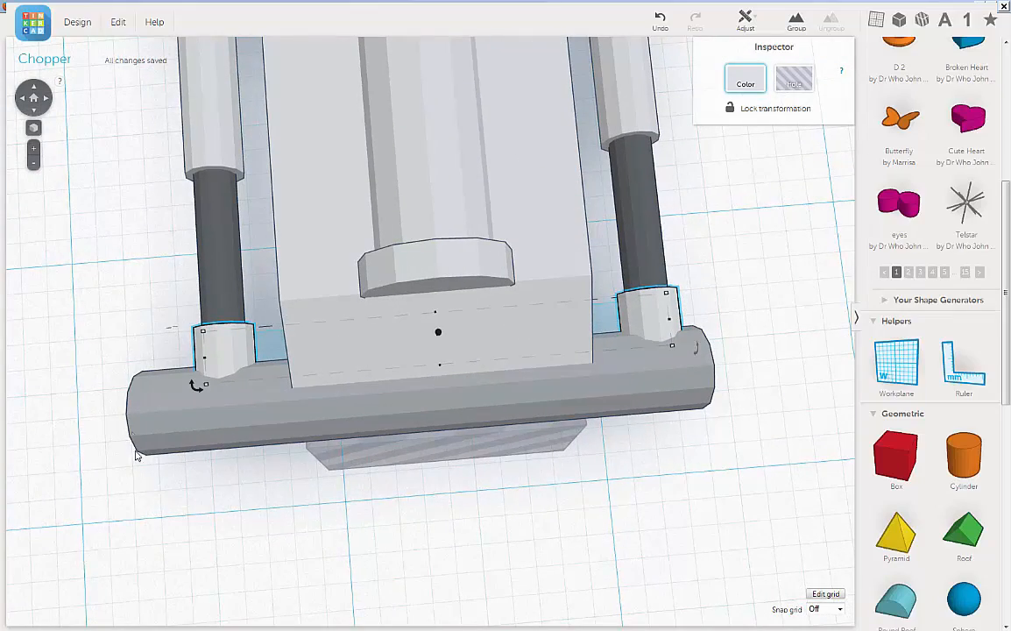
scroll(401, 495, down, 5)
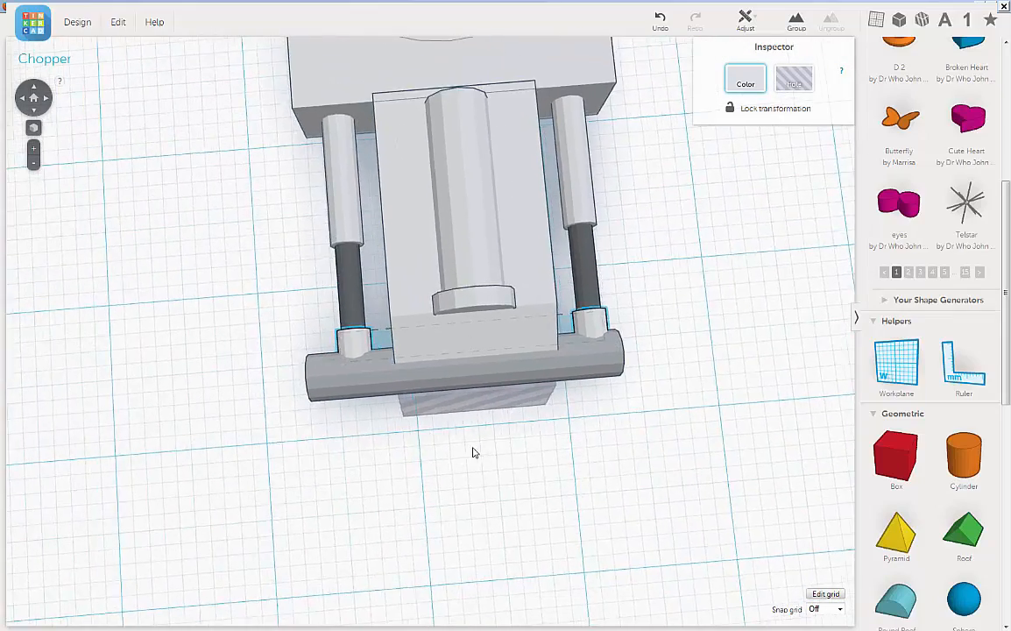
click(332, 378)
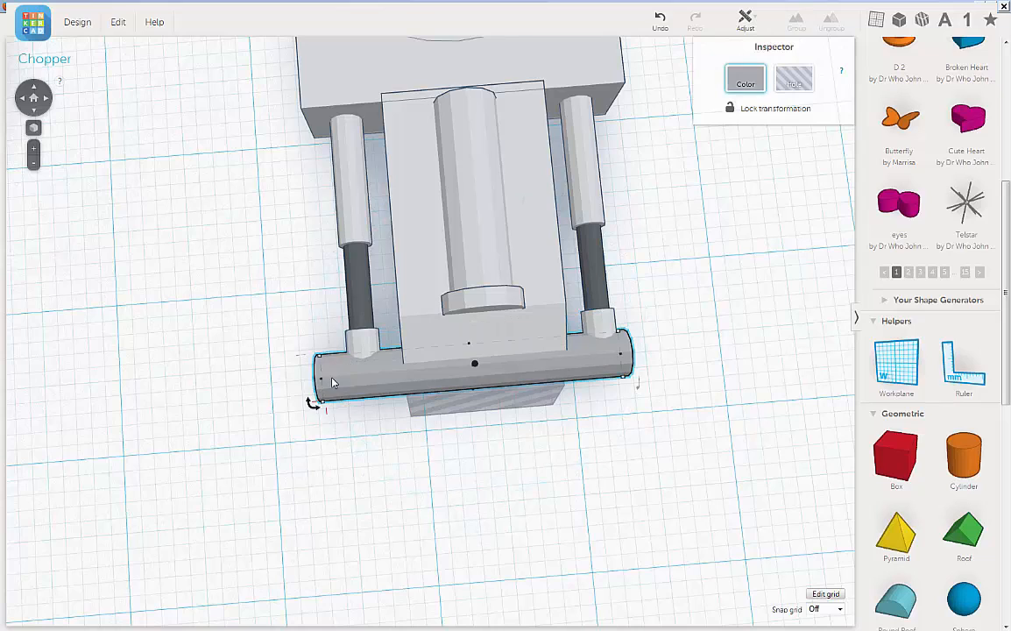
mouse_move(320, 382)
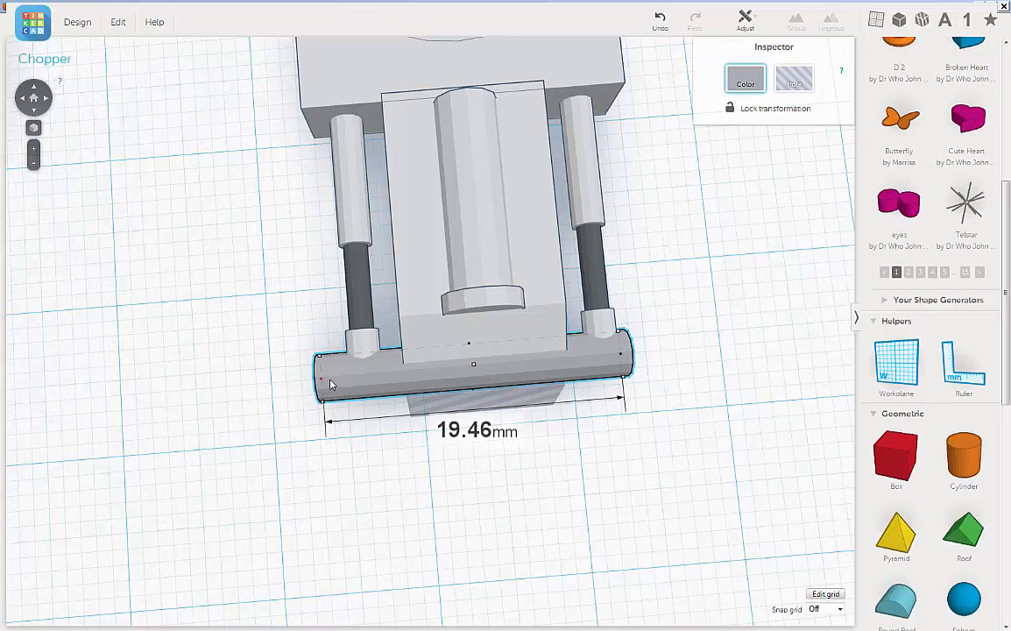
drag(331, 383, 339, 383)
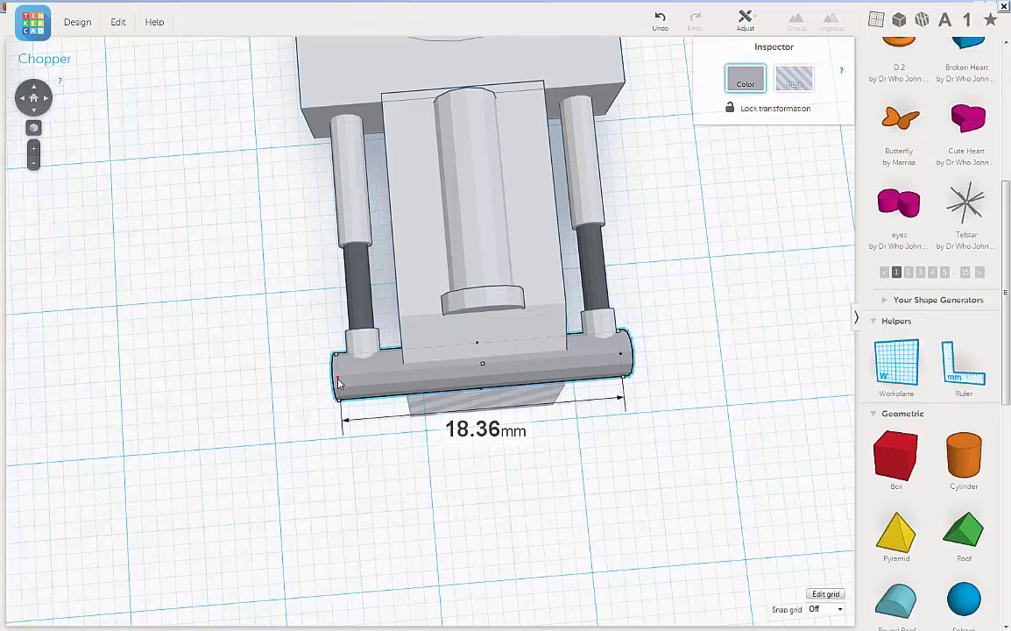
Try grouping the tilted hole box with the central block to cut the block's lower end, and undo the grouping
right_drag(286, 417, 518, 232)
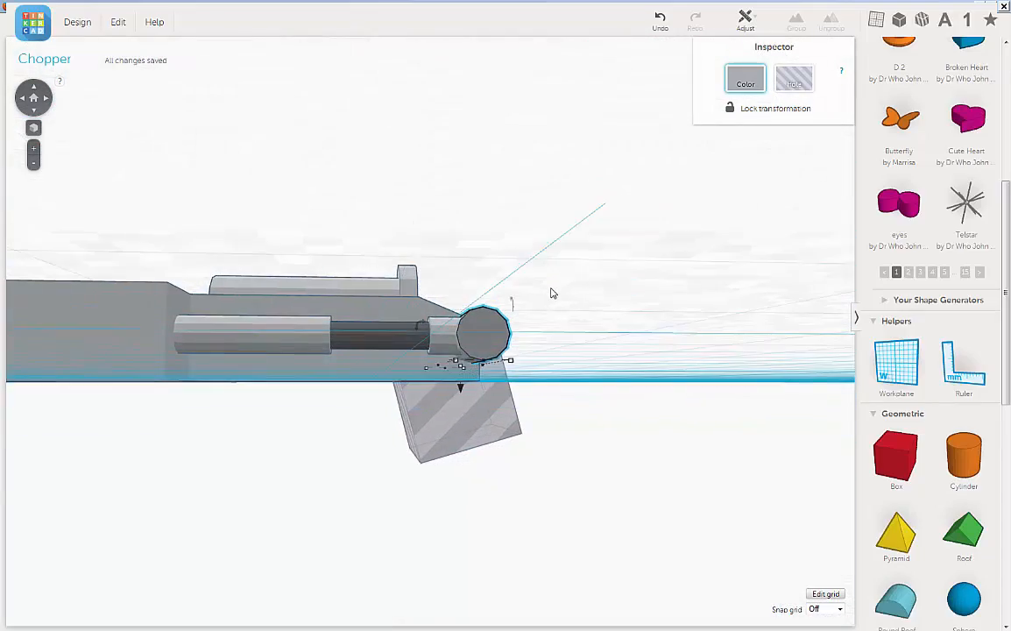
scroll(537, 353, up, 2)
scroll(537, 353, up, 1)
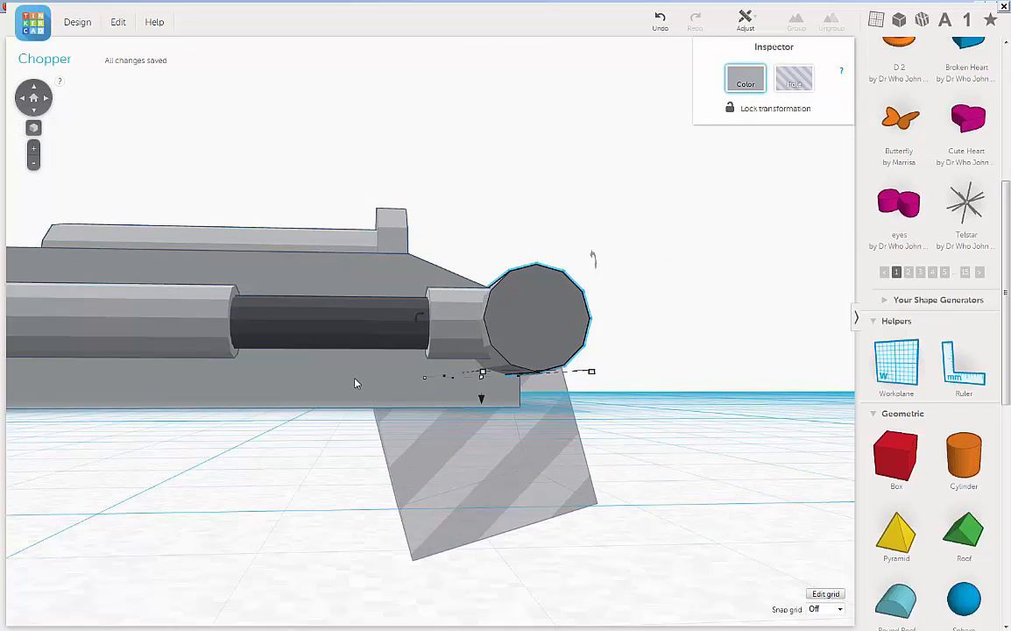
click(356, 383)
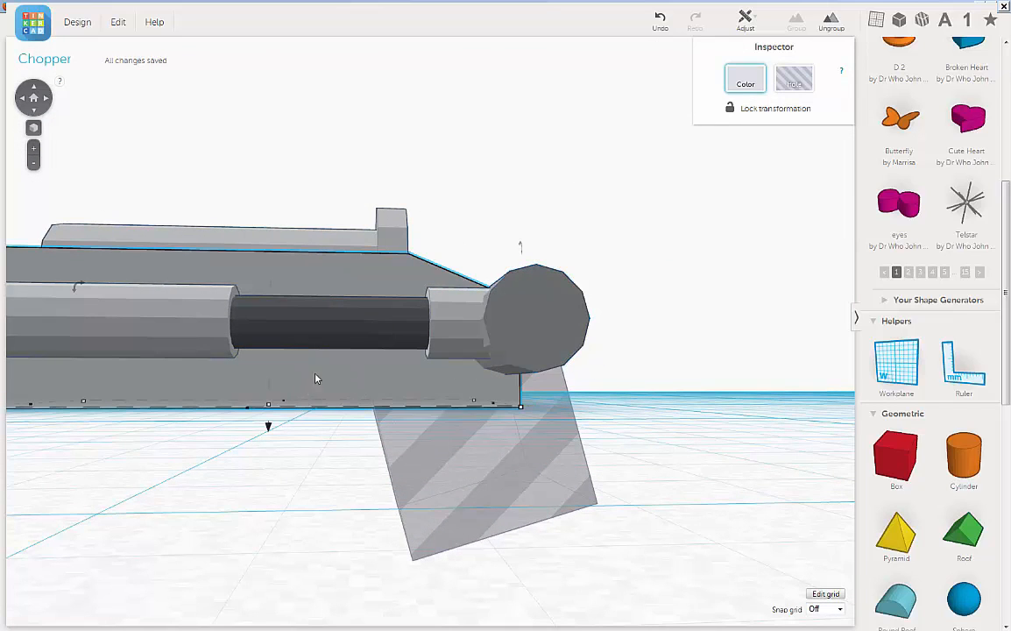
shift+click(560, 446)
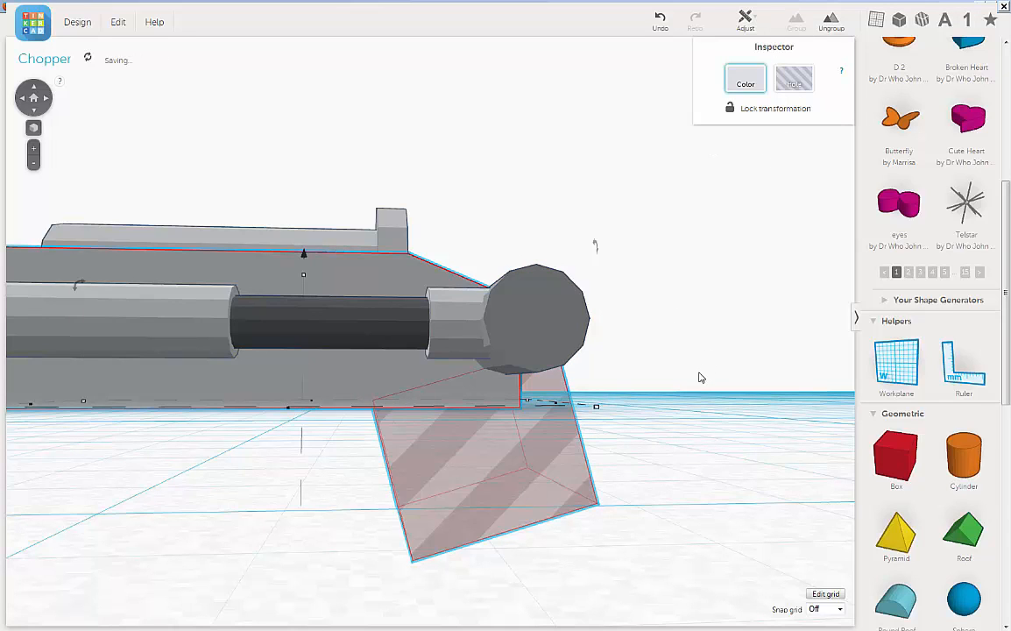
right_drag(701, 392, 646, 393)
click(659, 21)
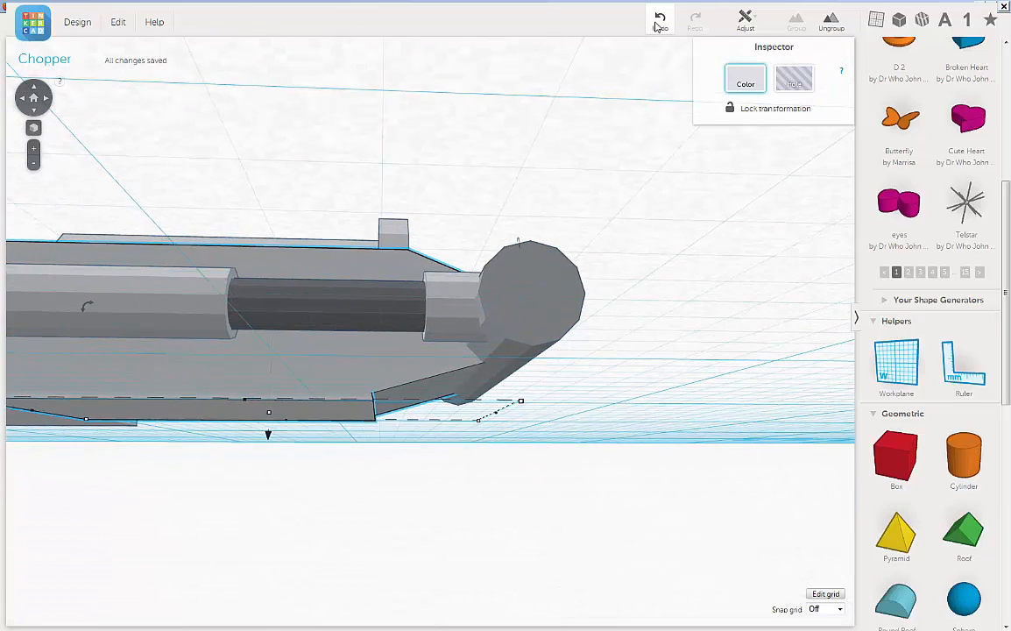
Lower the tilted hole box slightly and group it with the central block to taper the underside of the block's end
right_drag(660, 388, 593, 439)
click(454, 404)
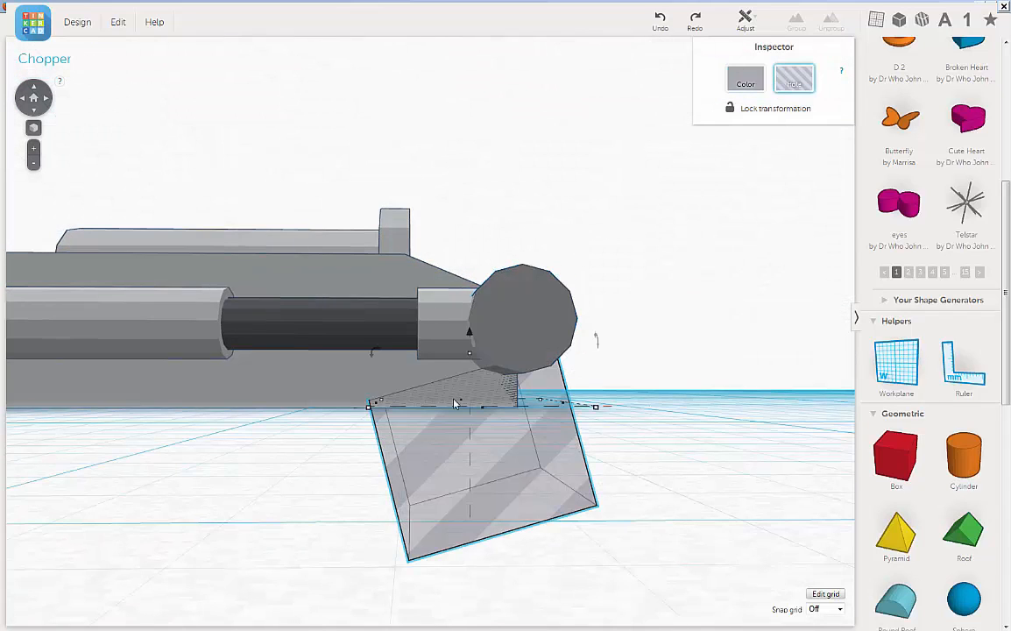
mouse_move(472, 337)
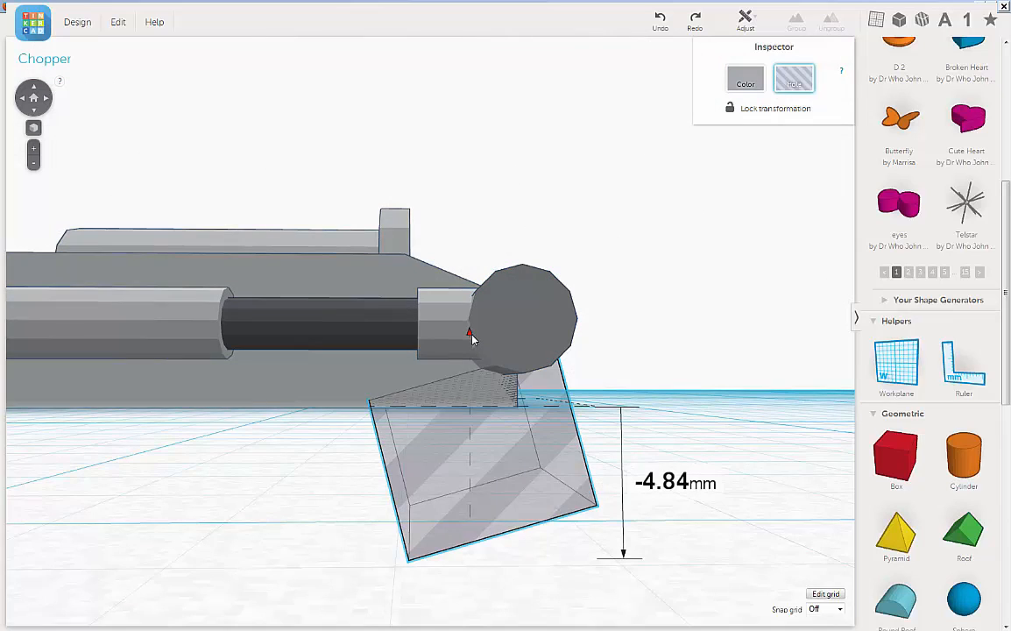
drag(471, 337, 469, 404)
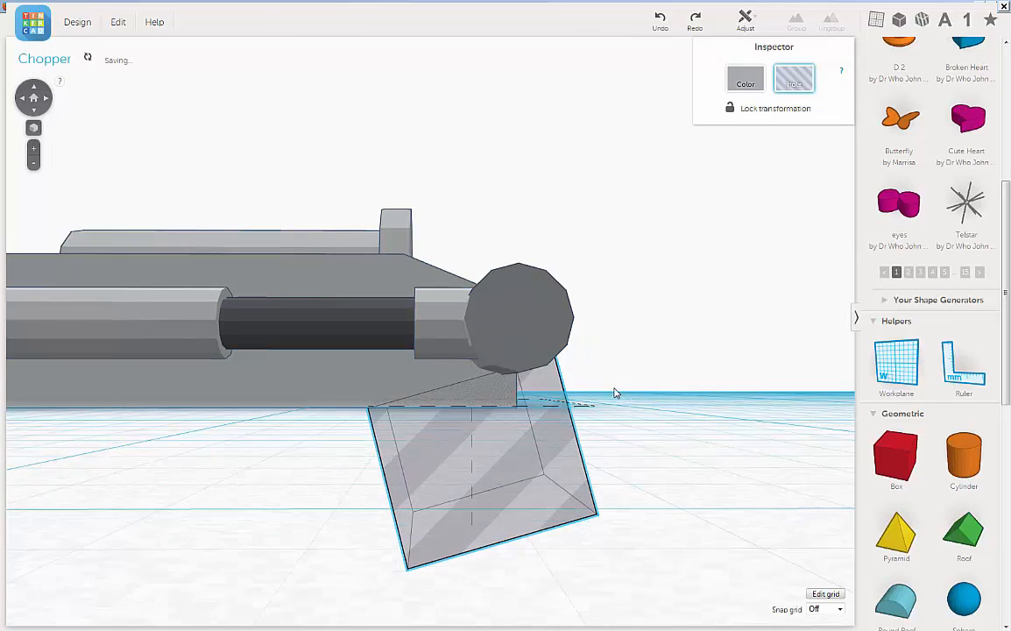
right_drag(615, 394, 643, 391)
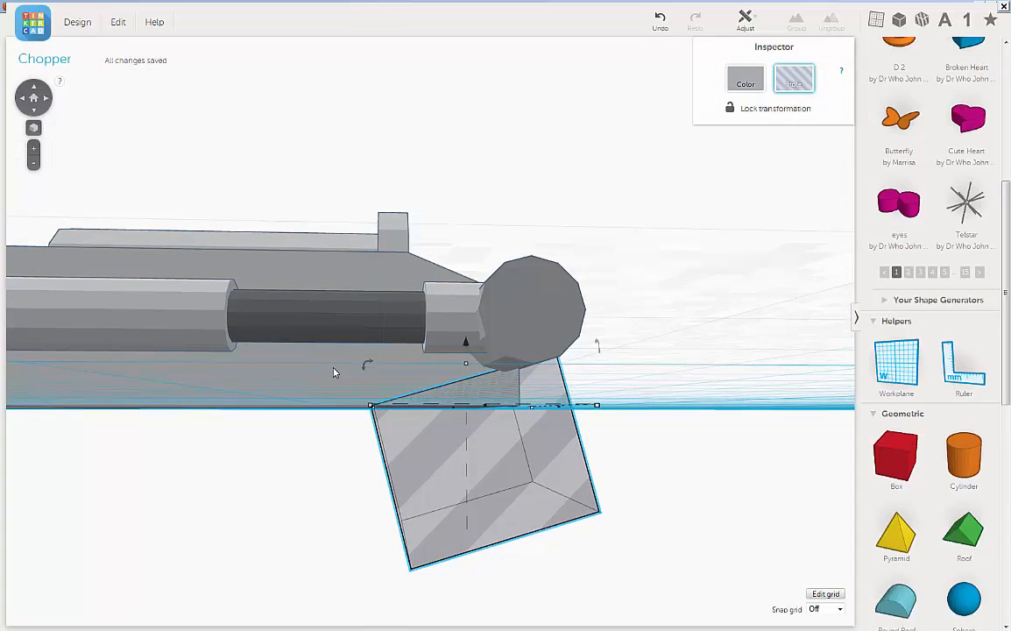
shift+click(333, 372)
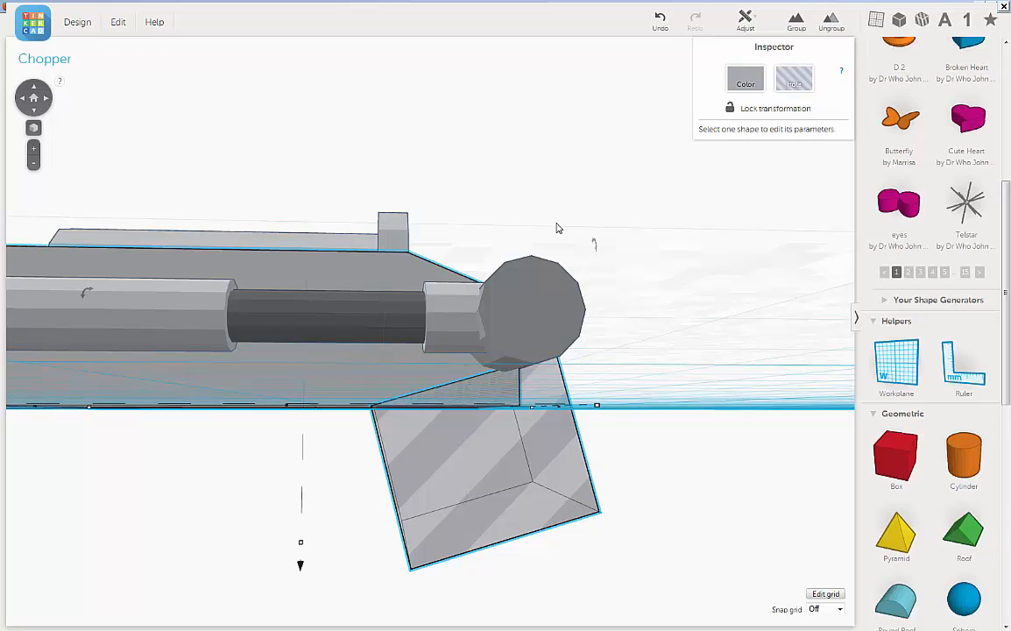
click(796, 19)
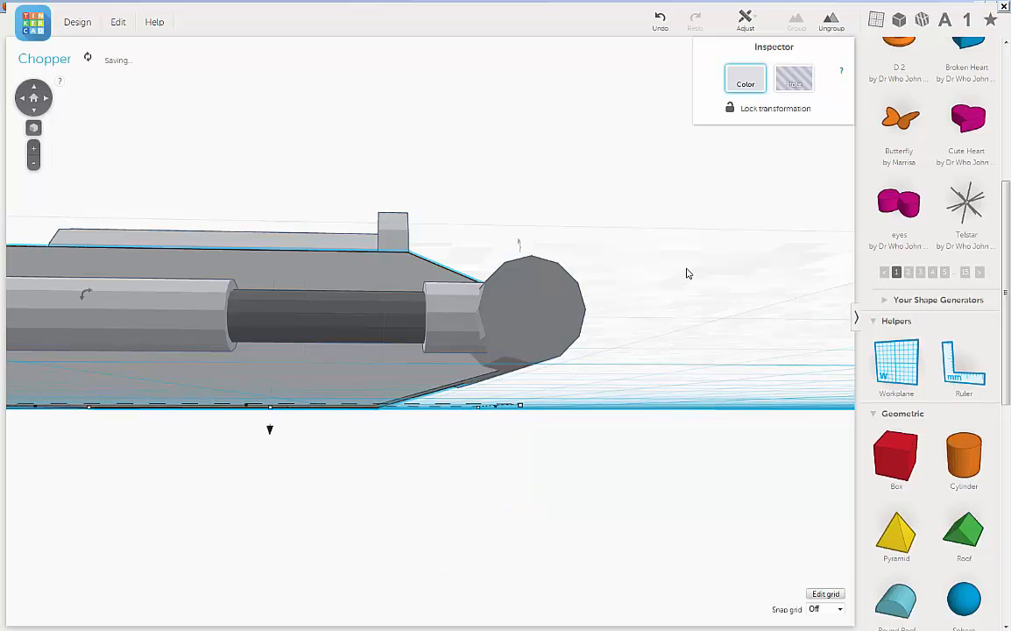
Group the cylinder and the block that form the arm's wide rounded section
scroll(685, 272, down, 3)
right_drag(666, 330, 619, 331)
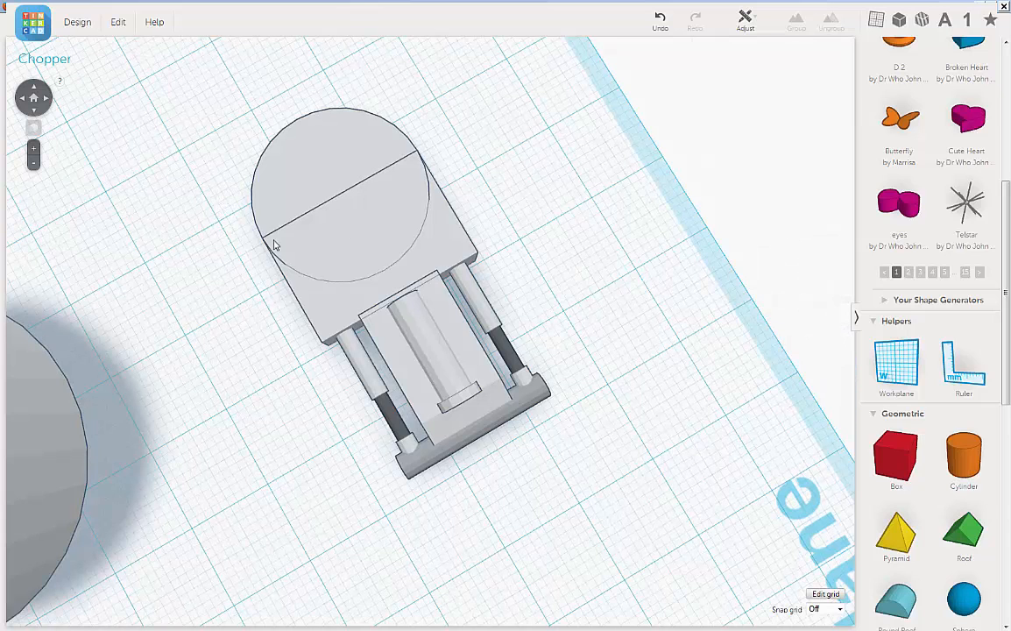
drag(201, 172, 279, 254)
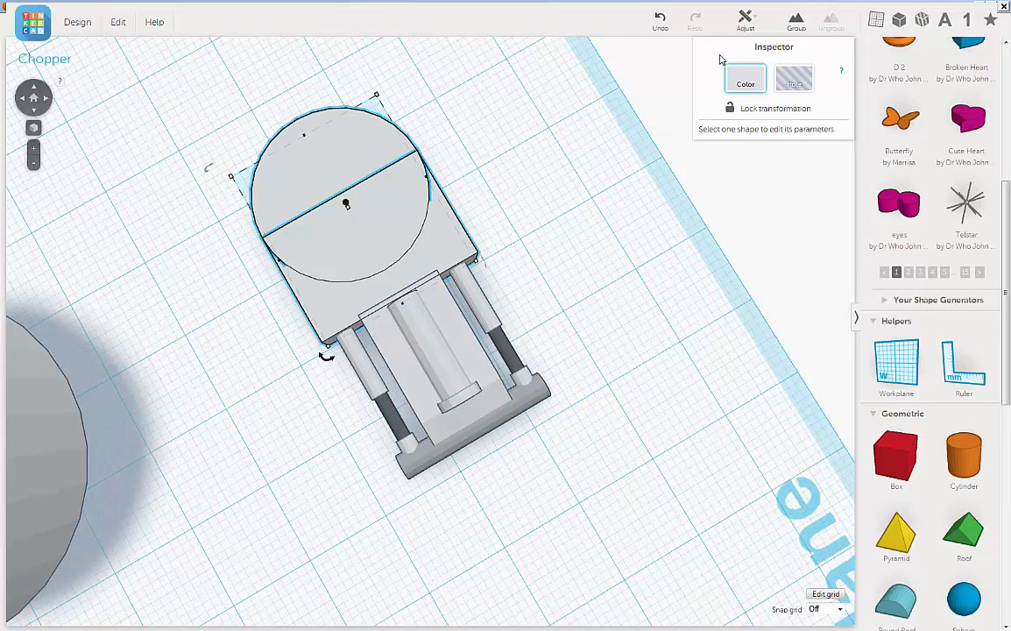
click(801, 25)
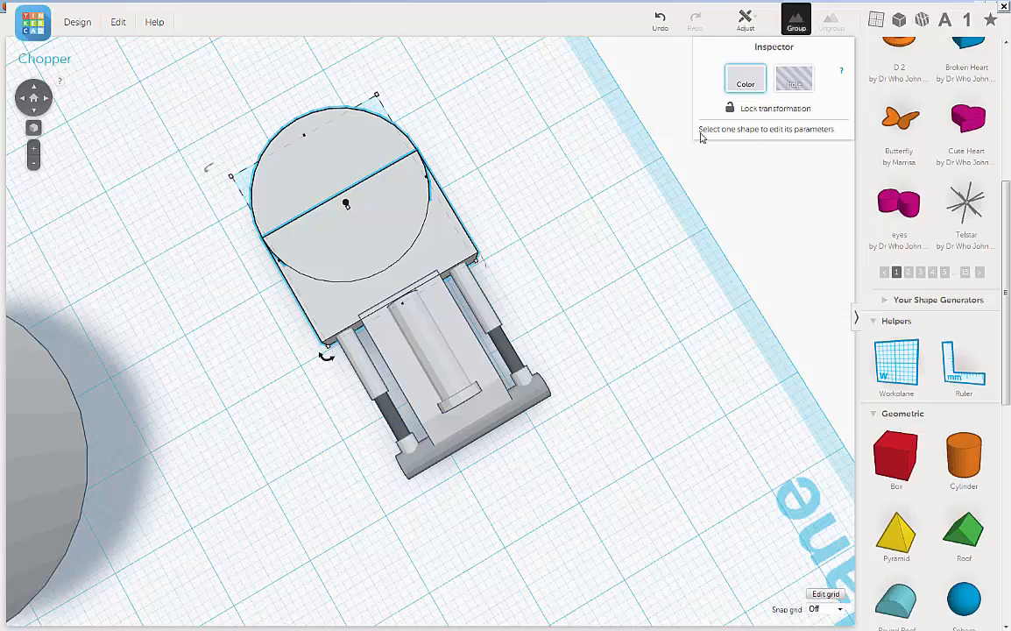
click(555, 216)
right_drag(556, 216, 594, 249)
scroll(594, 244, down, 3)
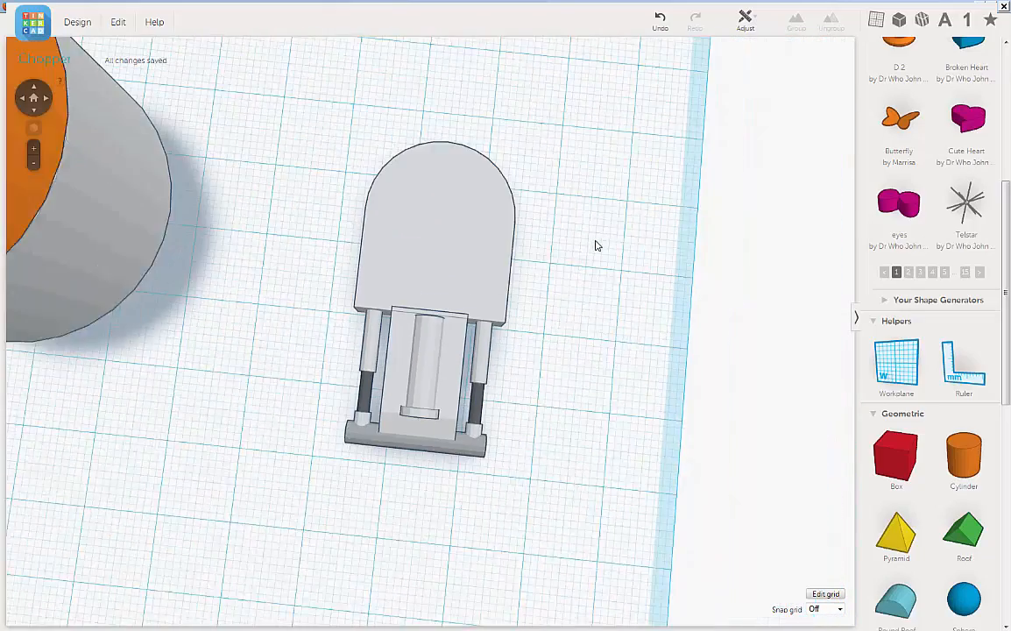
right_drag(553, 290, 559, 346)
scroll(559, 347, up, 3)
middle_drag(559, 347, 539, 345)
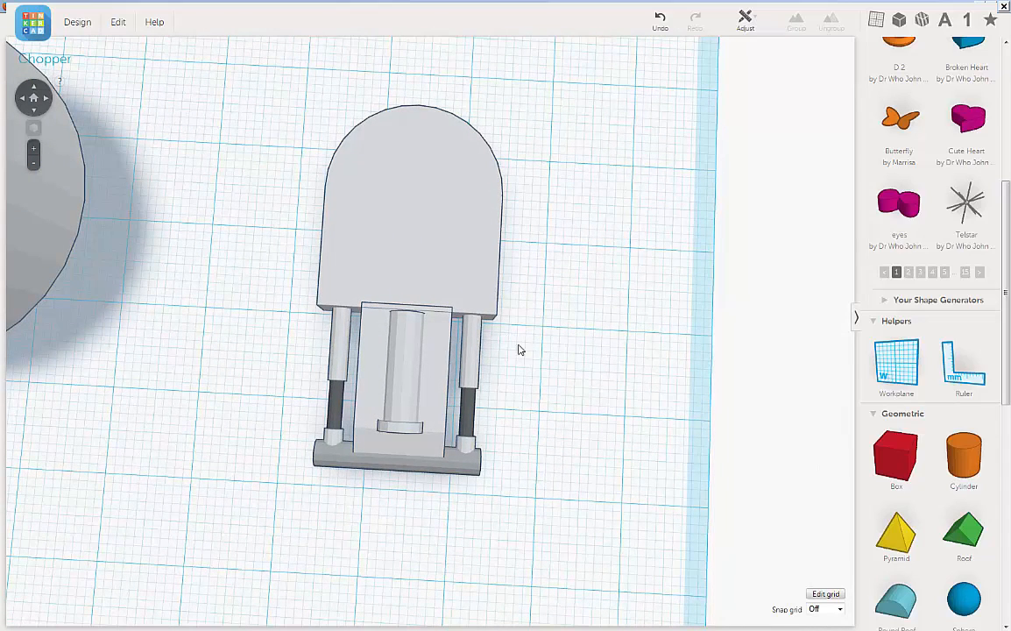
right_drag(532, 343, 562, 287)
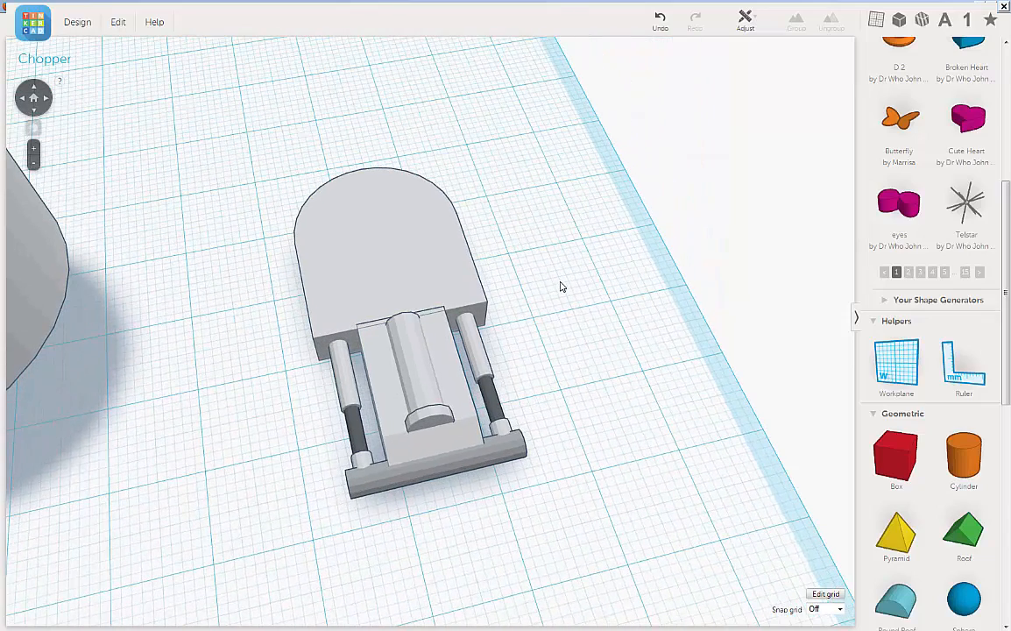
Place a box beside the arm and reduce its height to a low slab with the snap grid at 1.0
drag(866, 452, 592, 331)
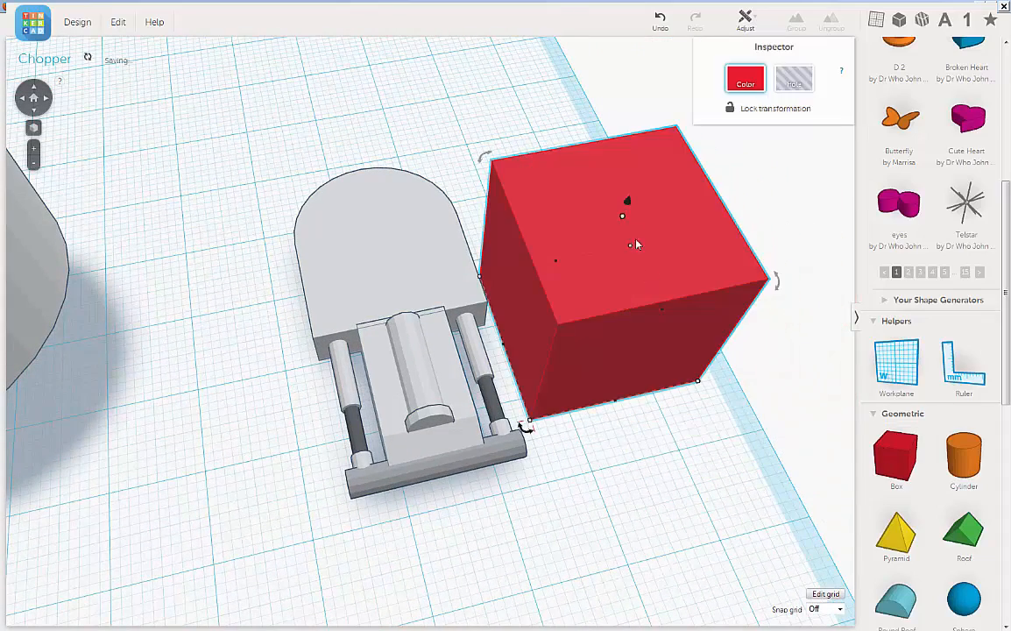
click(840, 609)
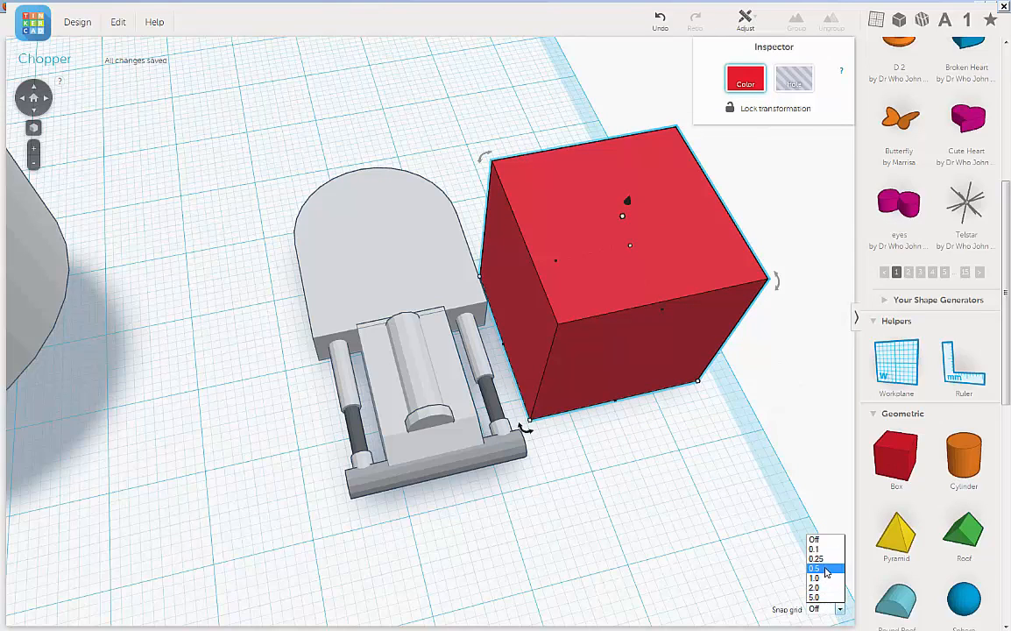
click(818, 578)
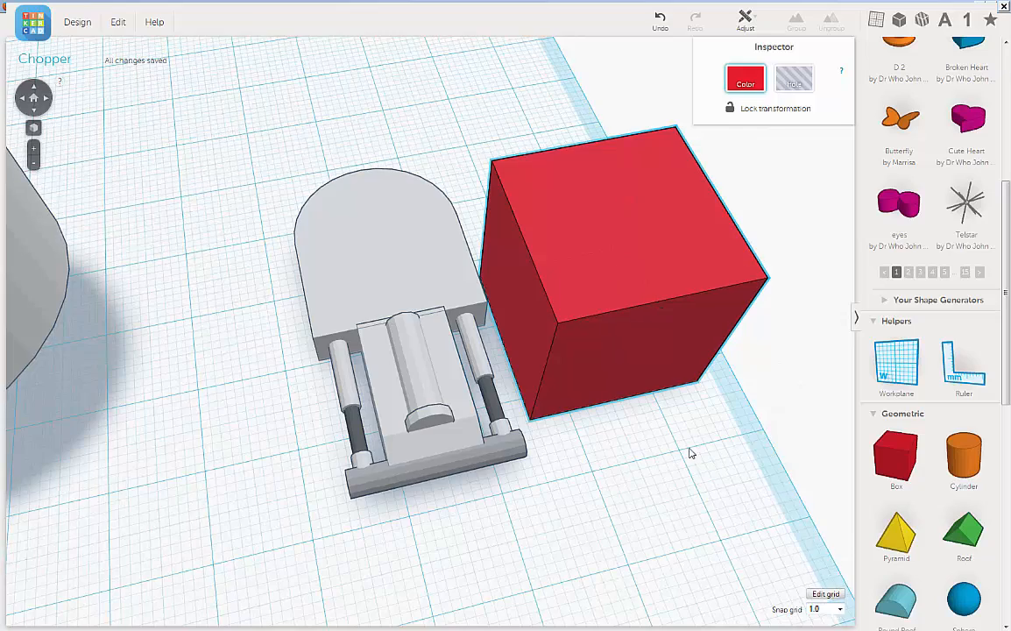
right_drag(688, 451, 604, 191)
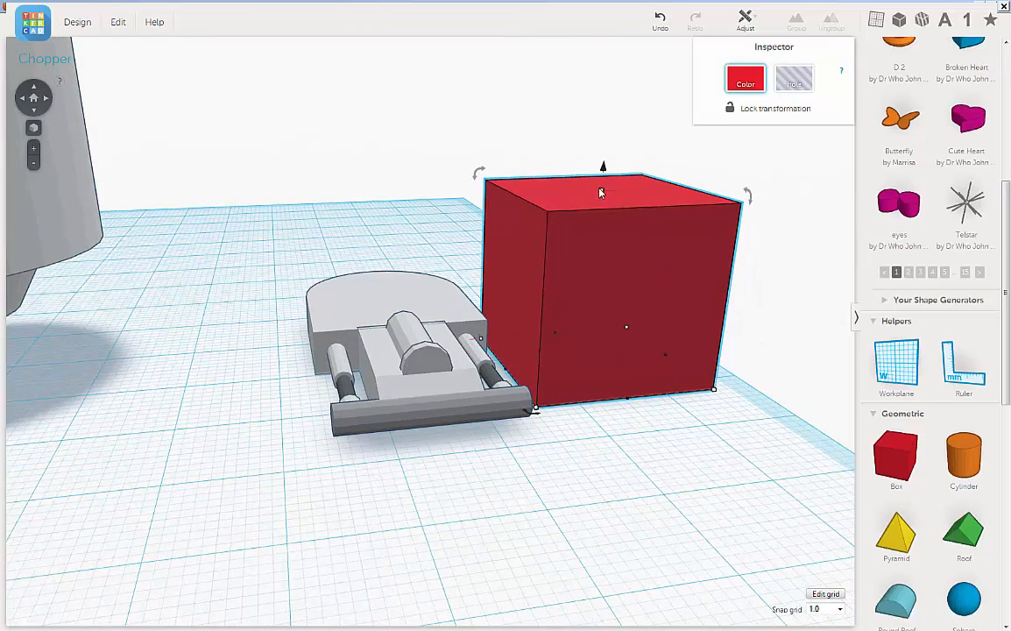
drag(600, 195, 605, 315)
Shrink the box's width and length to a roughly square footprint beside the pistons
right_drag(615, 438, 657, 454)
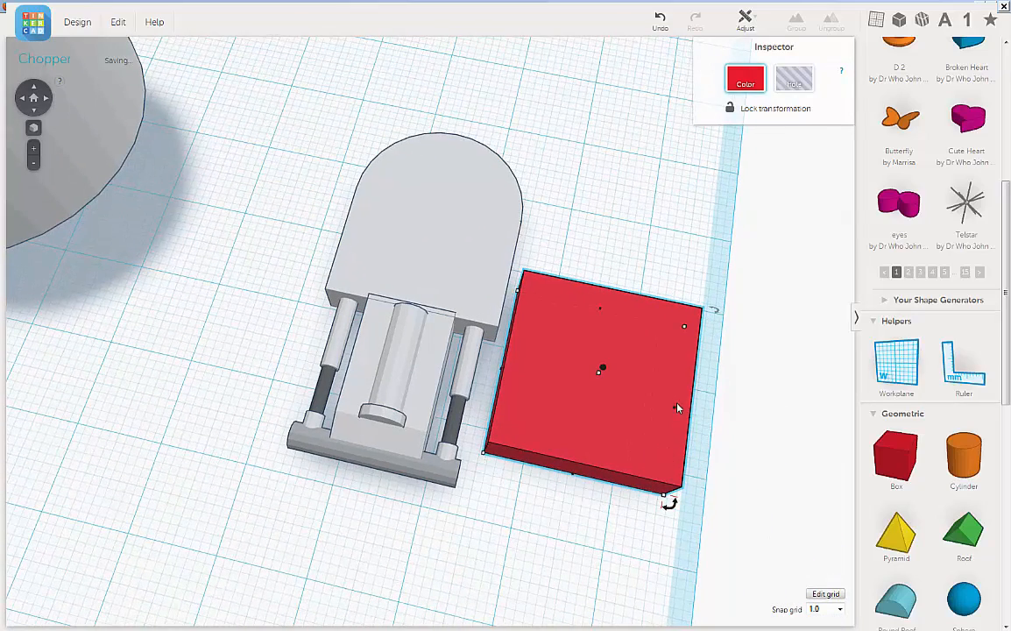
drag(674, 411, 608, 400)
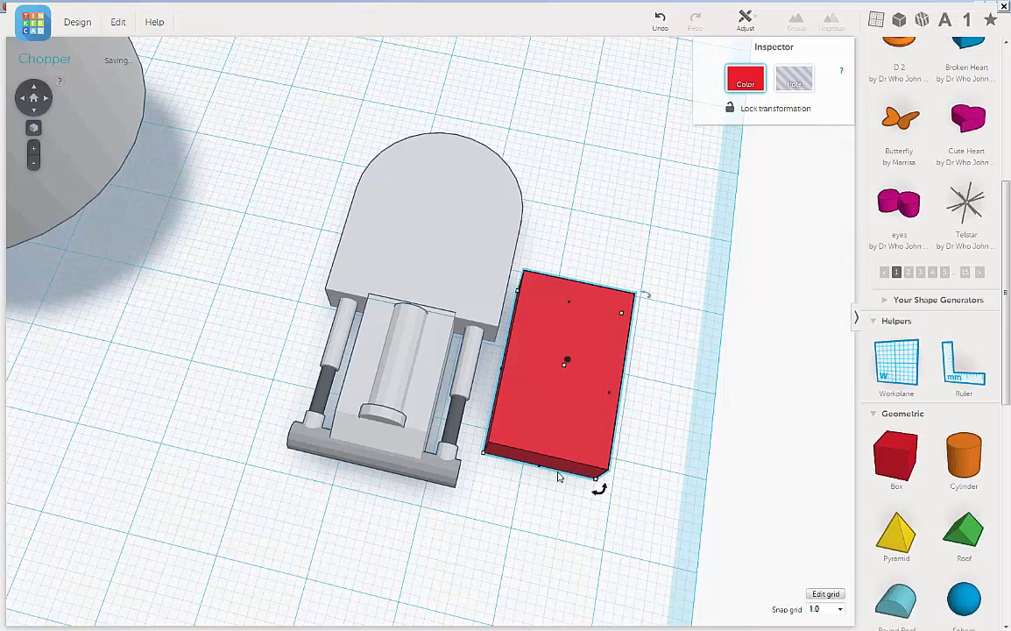
mouse_move(538, 465)
mouse_down()
mouse_move(564, 374)
mouse_move(547, 447)
mouse_up()
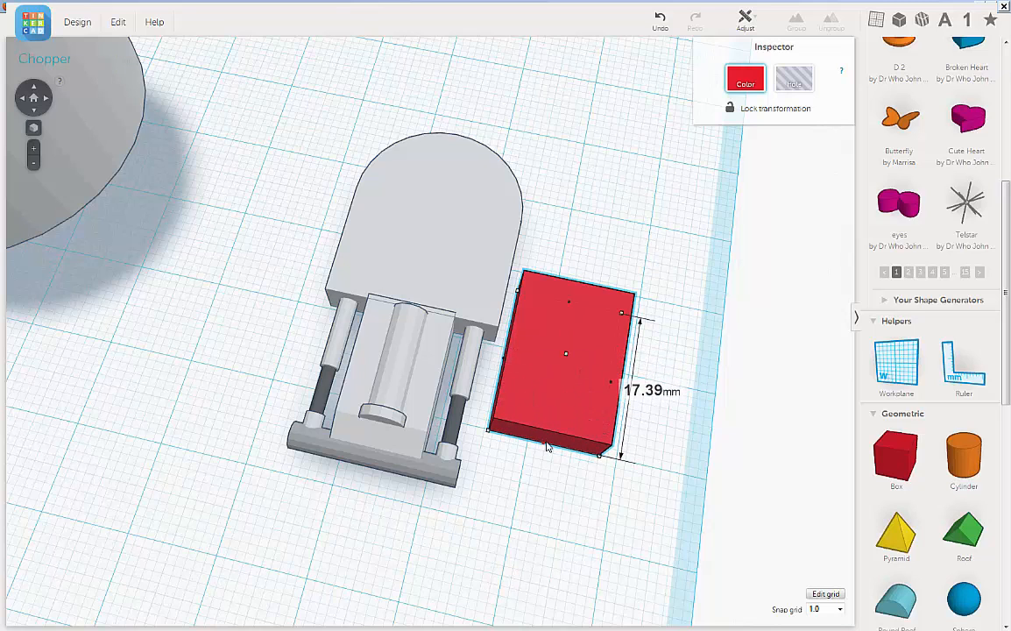
right_drag(548, 474, 558, 479)
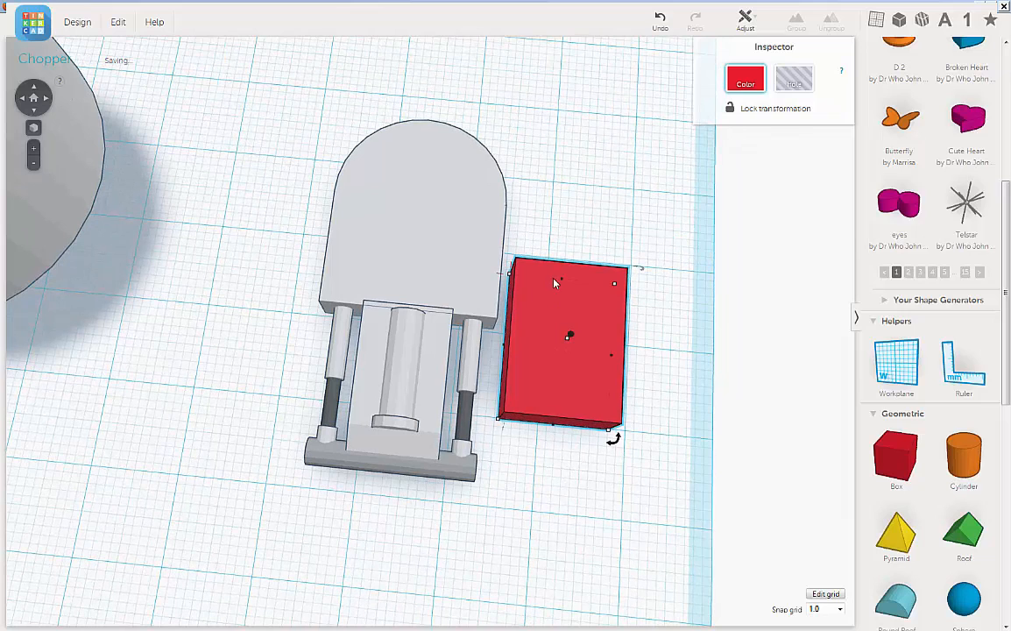
drag(561, 281, 562, 335)
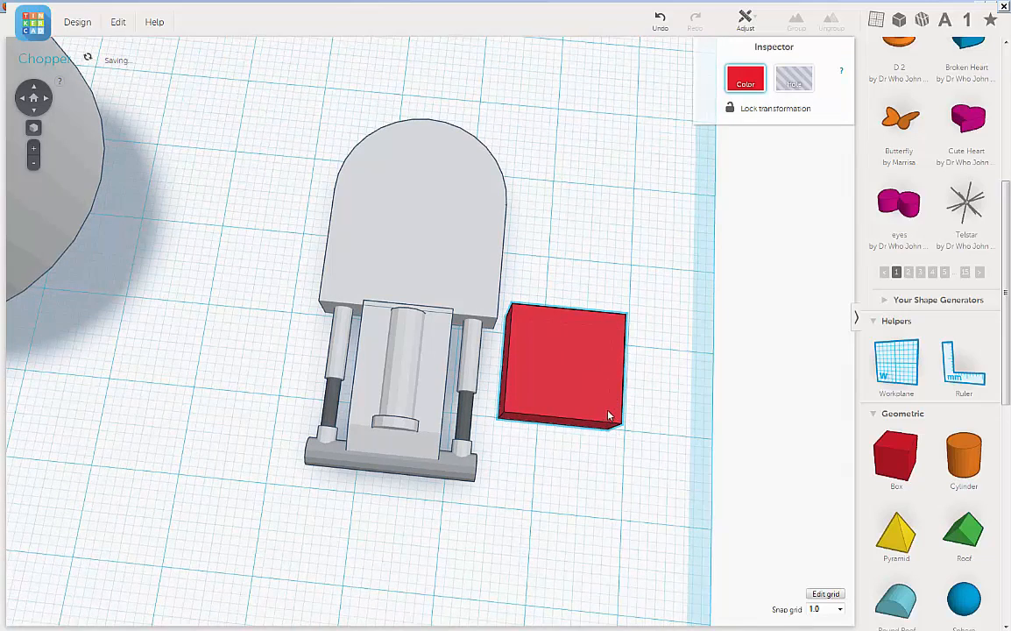
Turn the flattened square box into a hole
right_drag(609, 416, 614, 406)
middle_drag(614, 407, 576, 406)
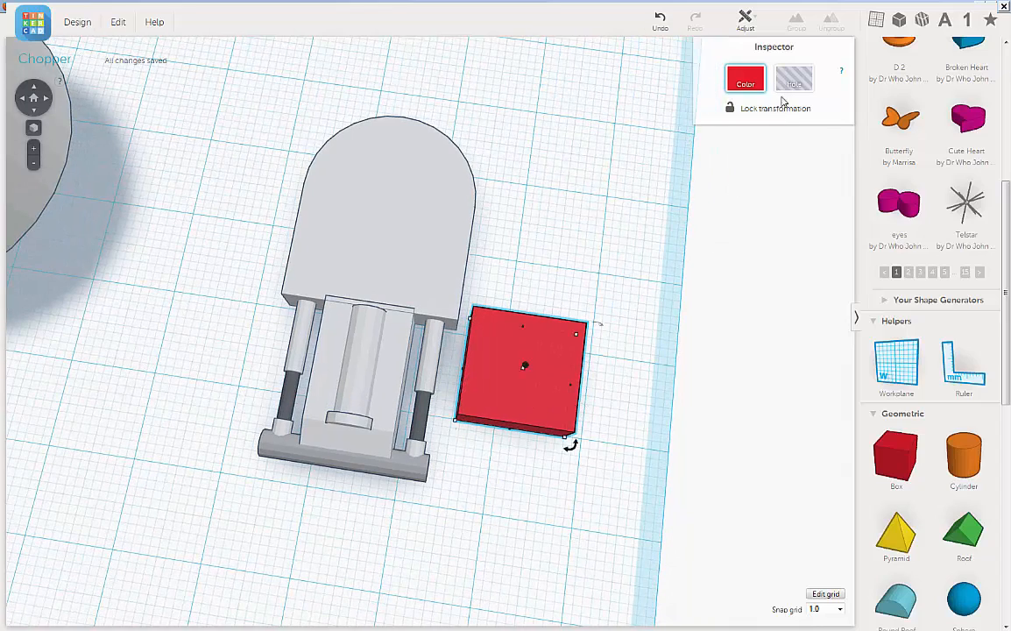
key(h)
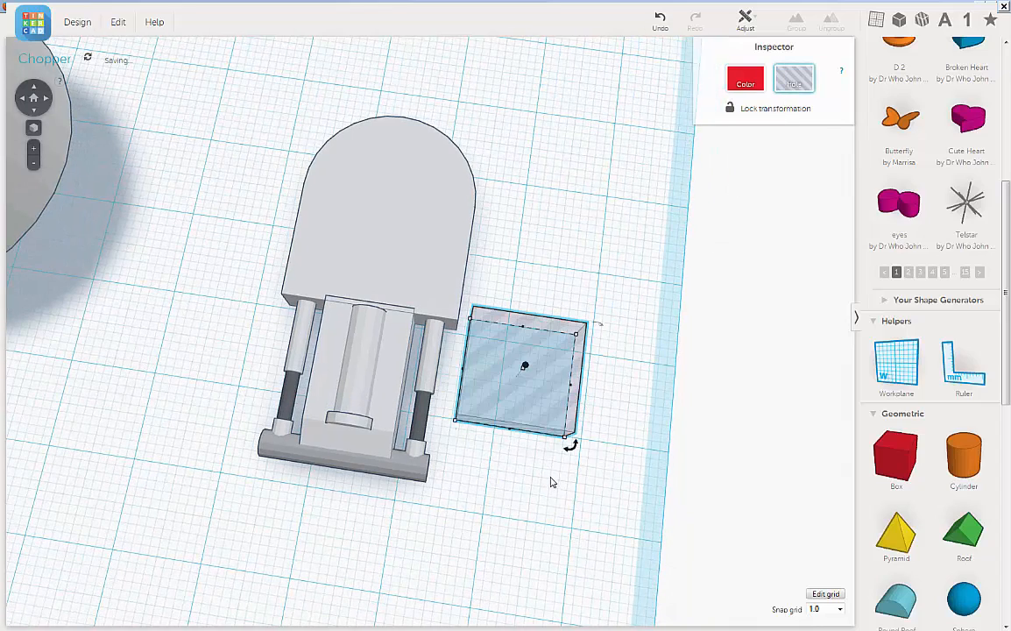
right_drag(552, 481, 557, 491)
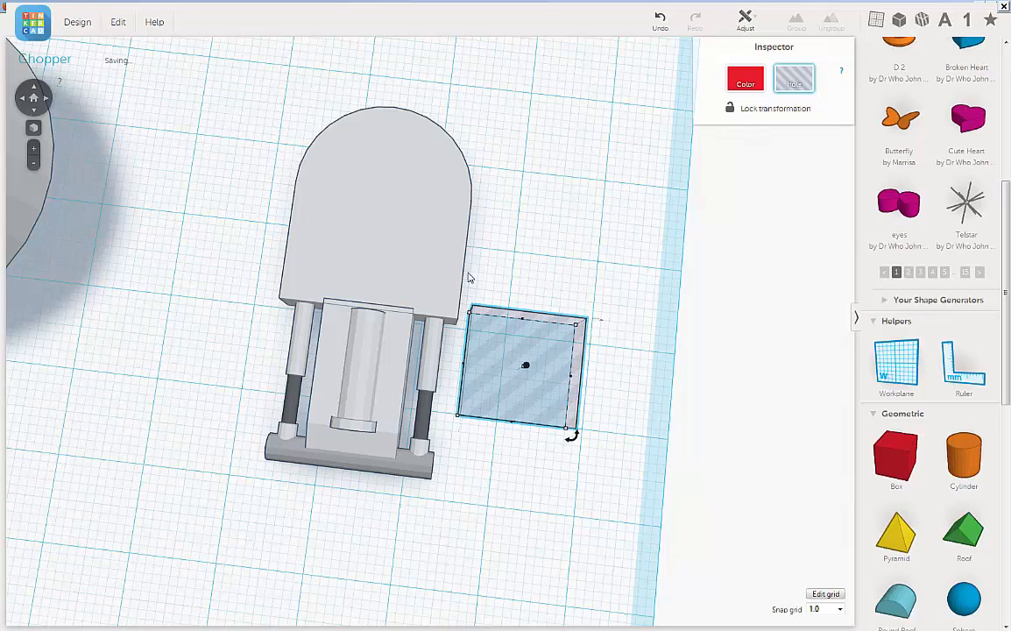
right_drag(497, 267, 527, 356)
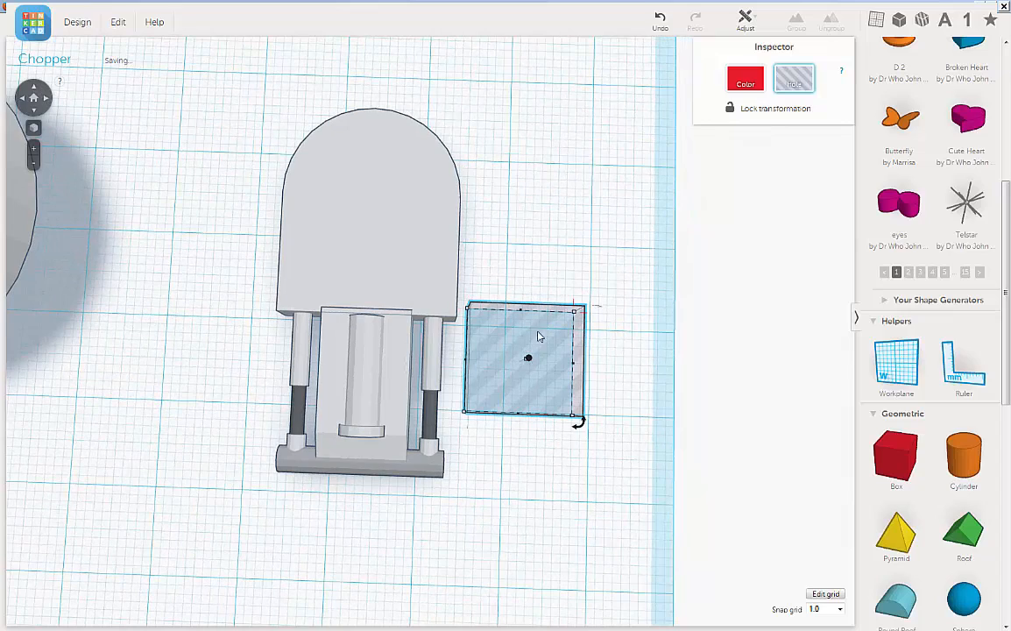
Move the square hole over the piston-side corner of the arm's wide section so it overlaps the nearby side piston
scroll(528, 401, up, 4)
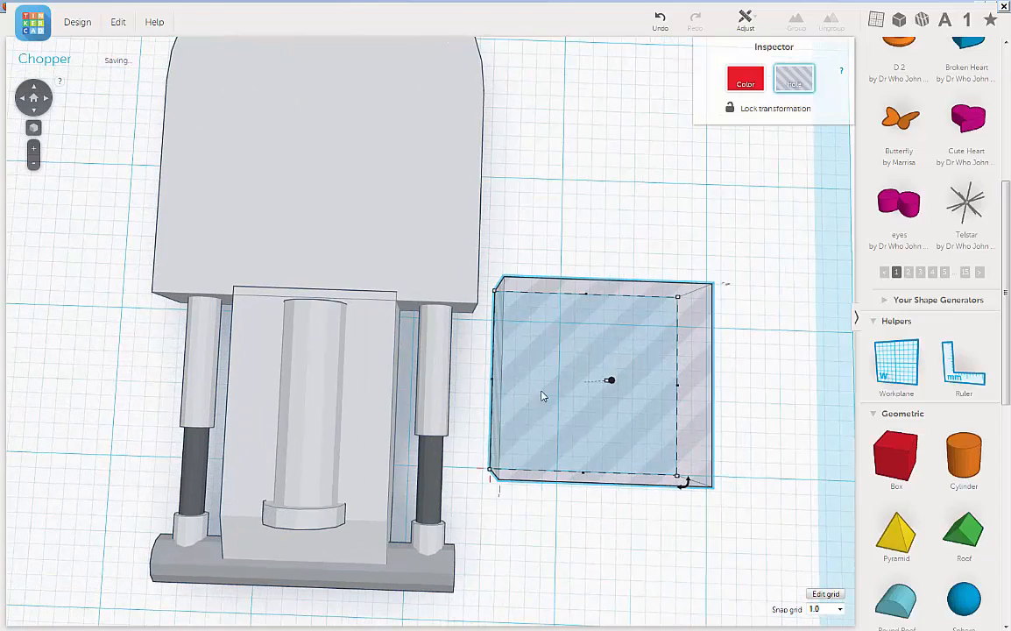
middle_drag(541, 396, 486, 367)
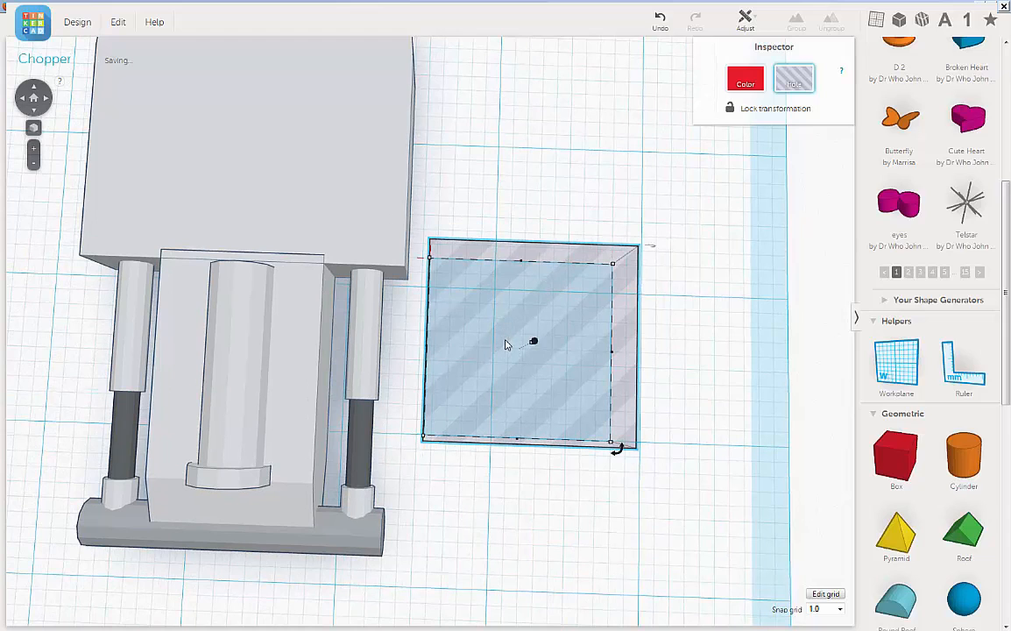
key(Left)
key(Left)
key(Left)
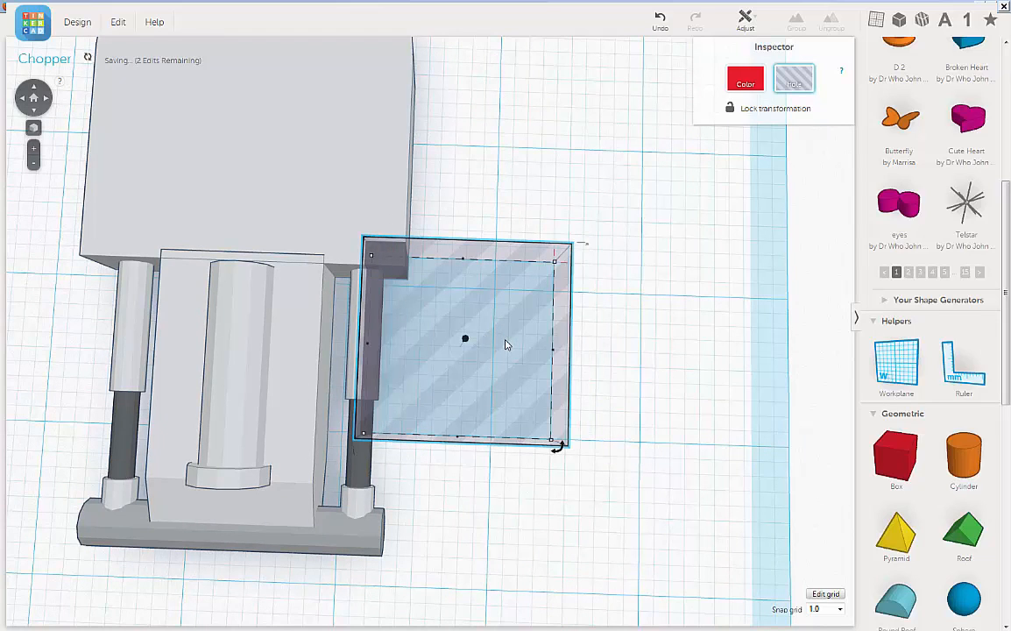
key(Left)
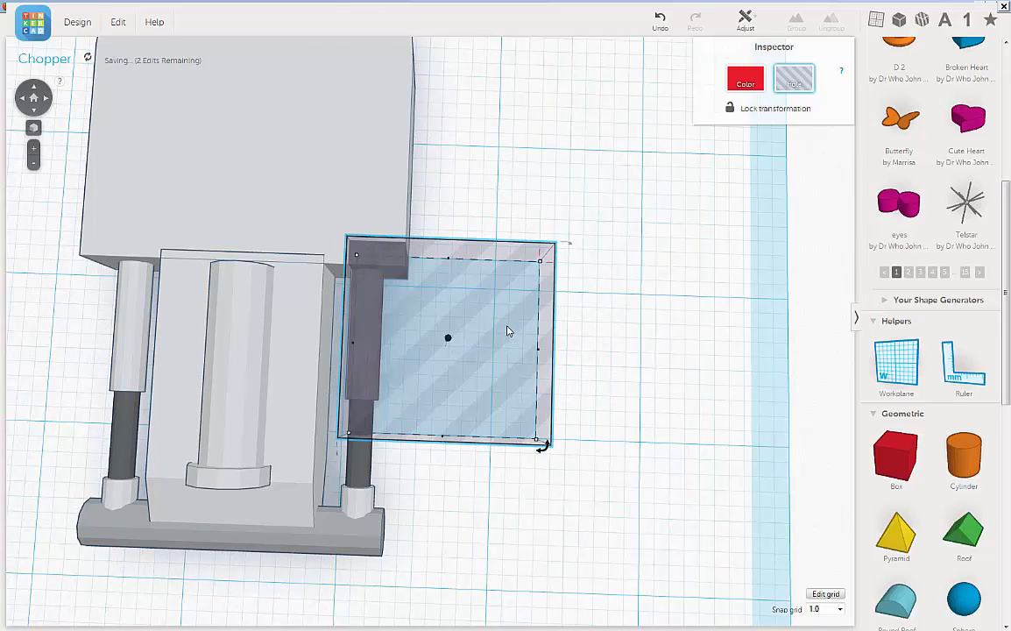
key(Up)
key(Up)
key(Up)
key(Up)
key(Up)
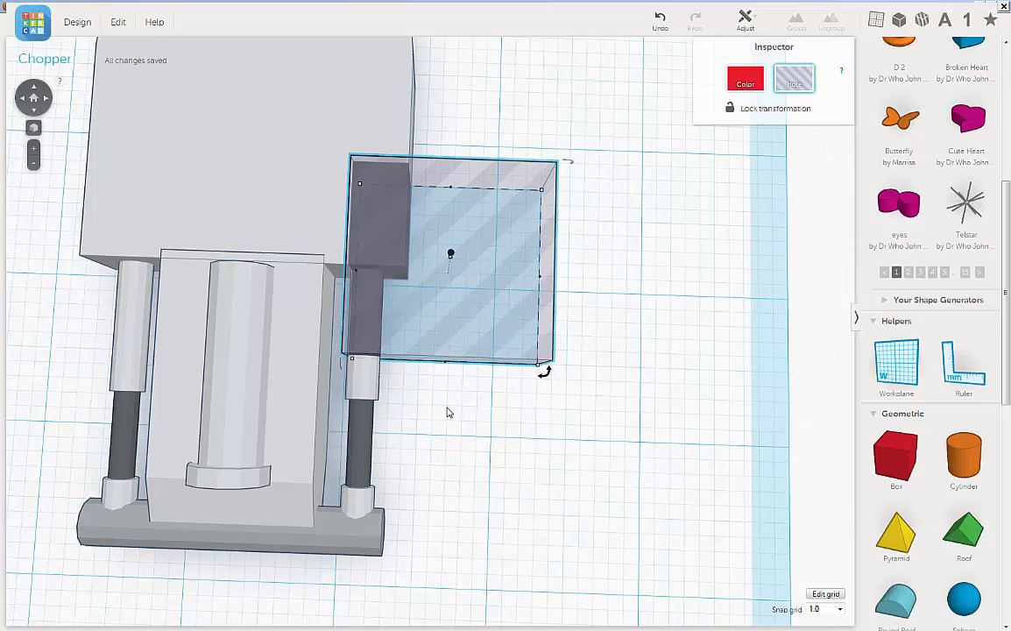
key(Up)
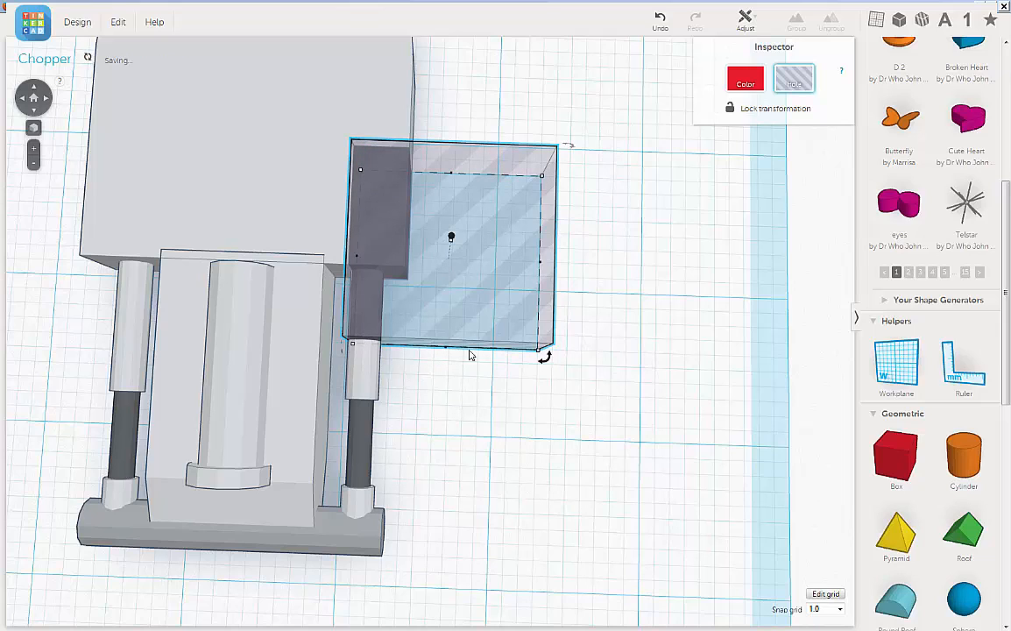
Rotate the square hole so one edge slants across the wide section's corner, and adjust its position along the arm
drag(545, 356, 524, 415)
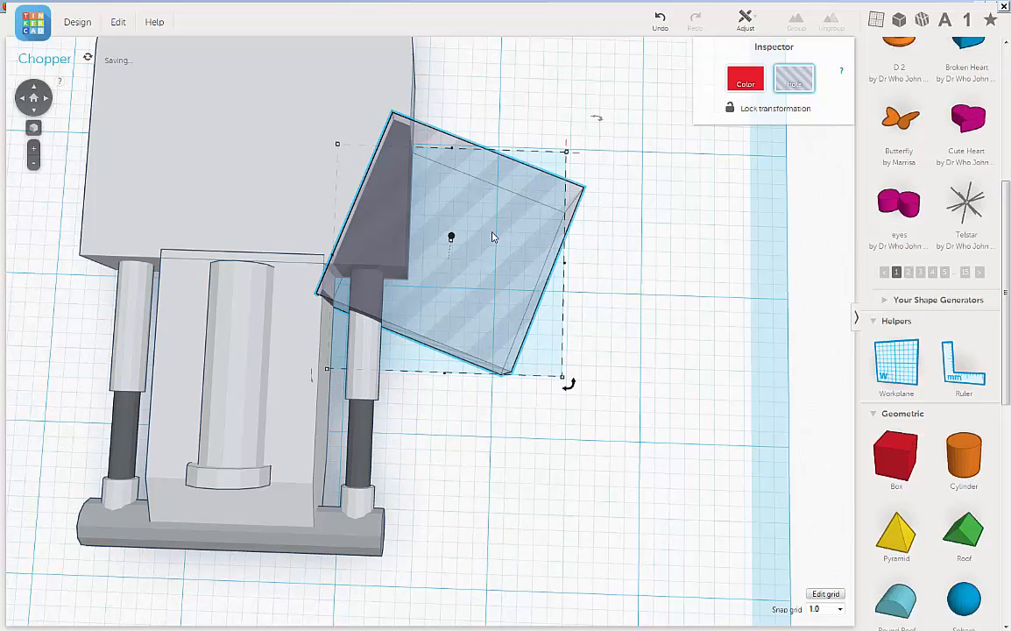
drag(493, 214, 492, 247)
key(Down)
key(Down)
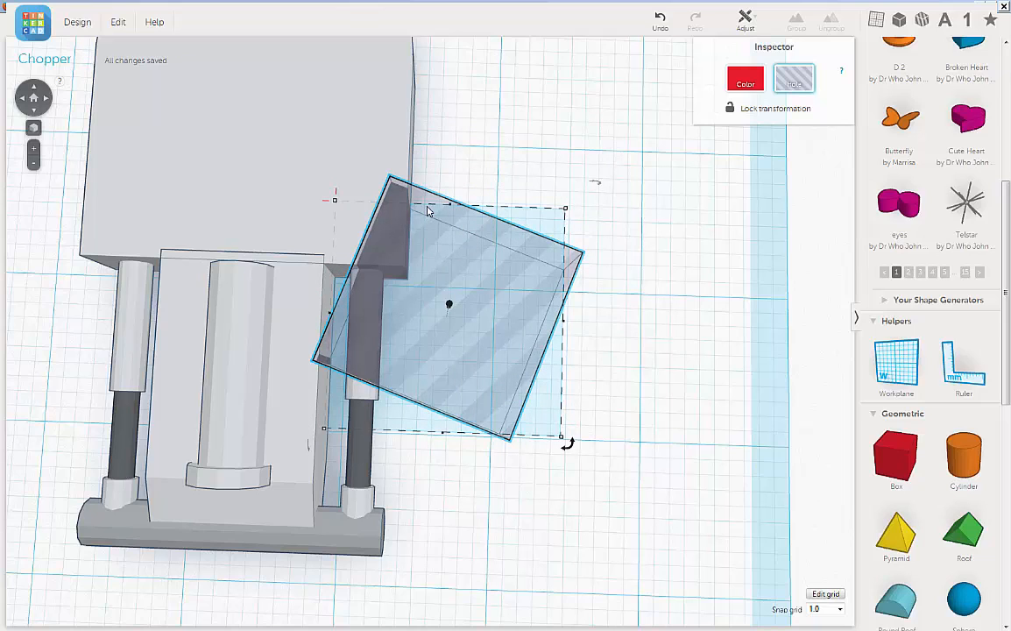
drag(570, 448, 495, 337)
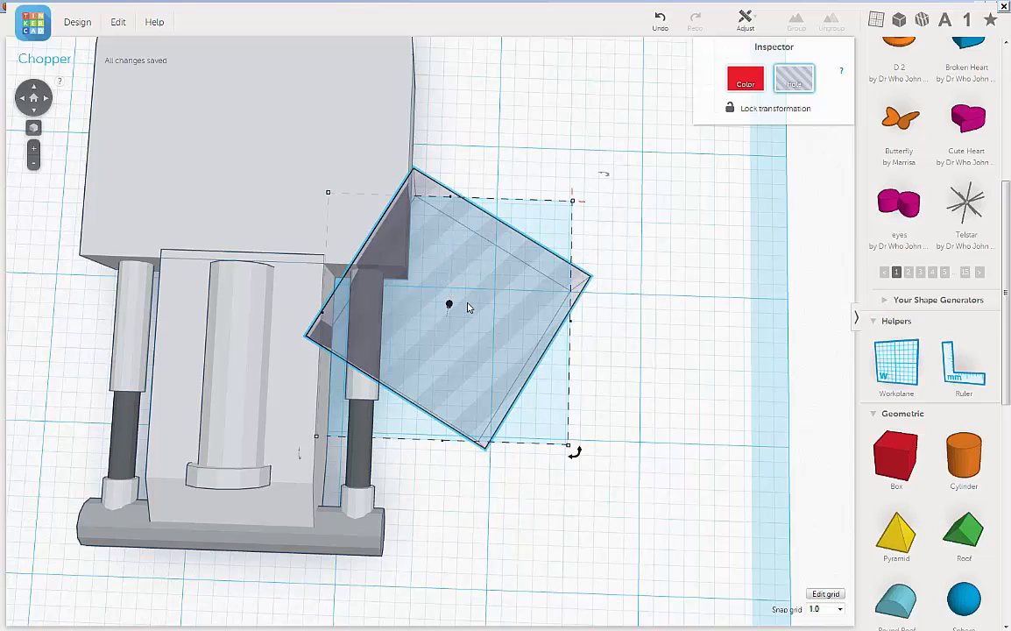
key(Up)
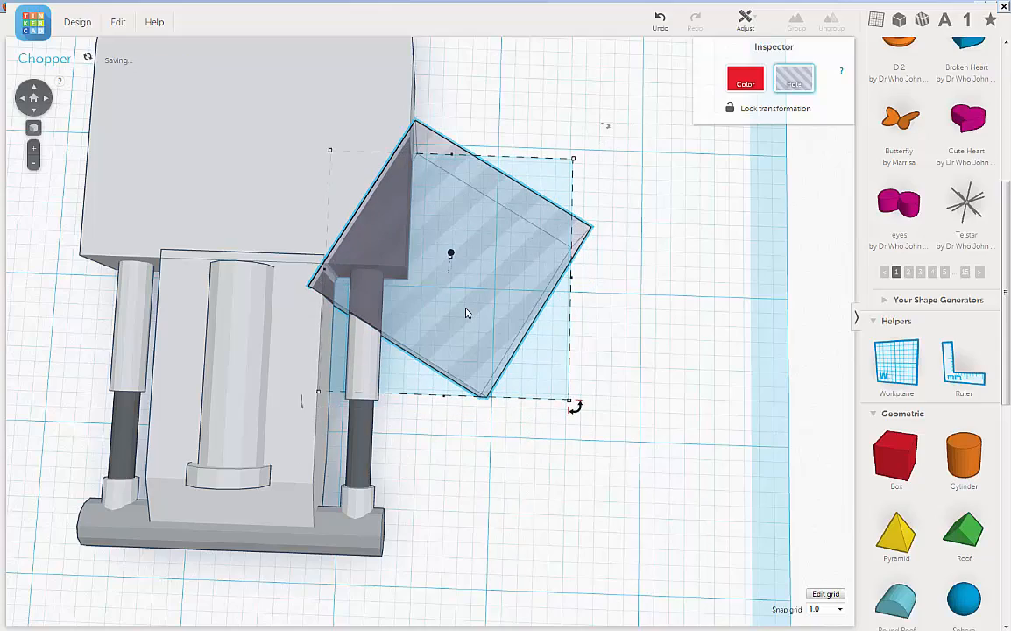
key(Up)
right_drag(429, 428, 587, 451)
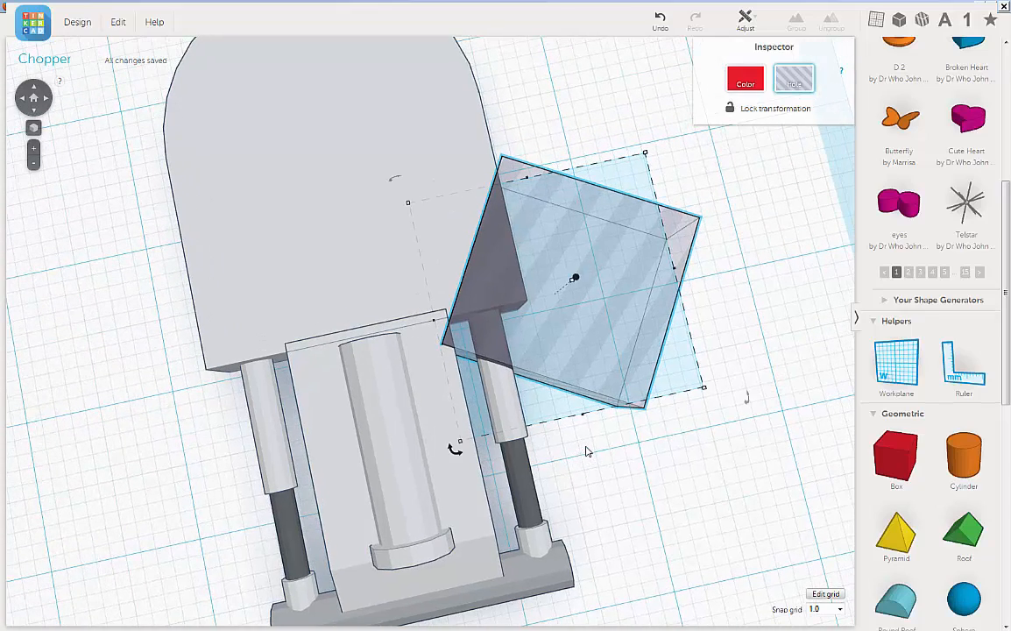
right_drag(636, 454, 670, 421)
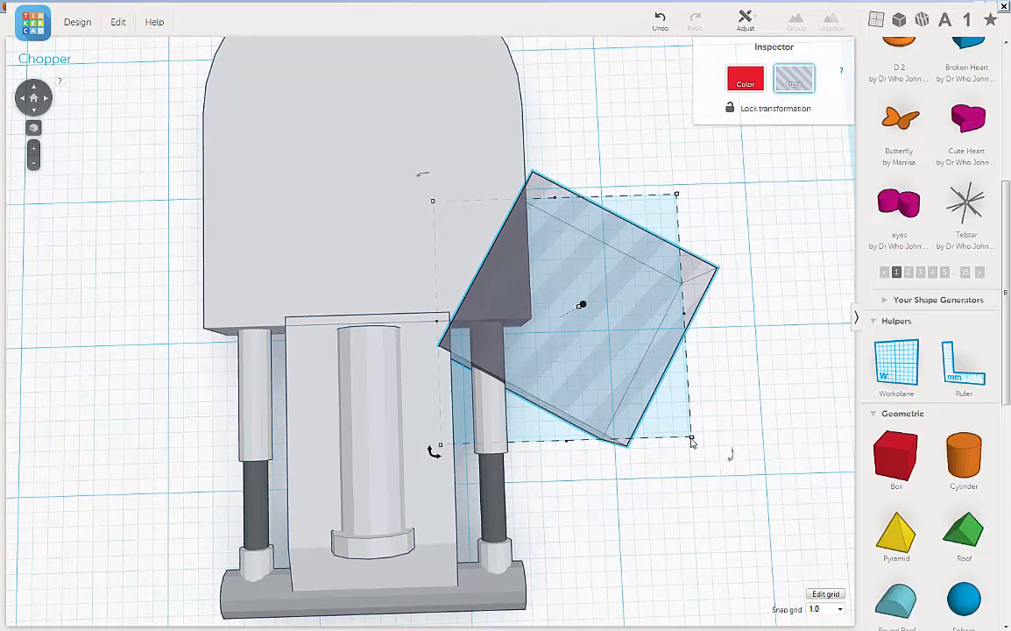
Rotate the hole further into a diamond orientation and shift it slightly towards the piston end of the arm
right_drag(720, 494, 462, 488)
drag(692, 462, 685, 506)
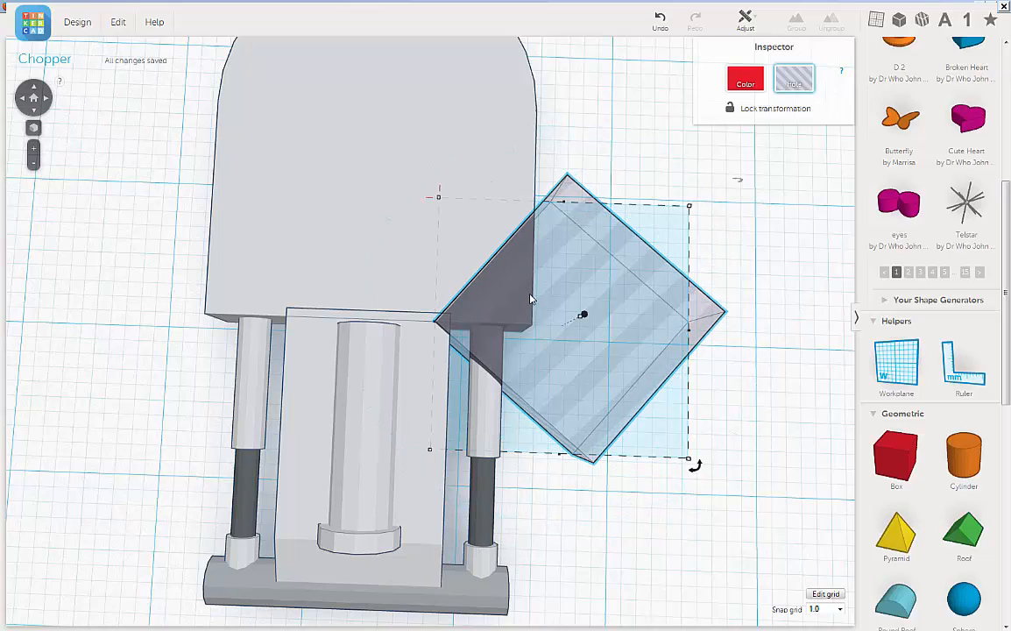
key(Down)
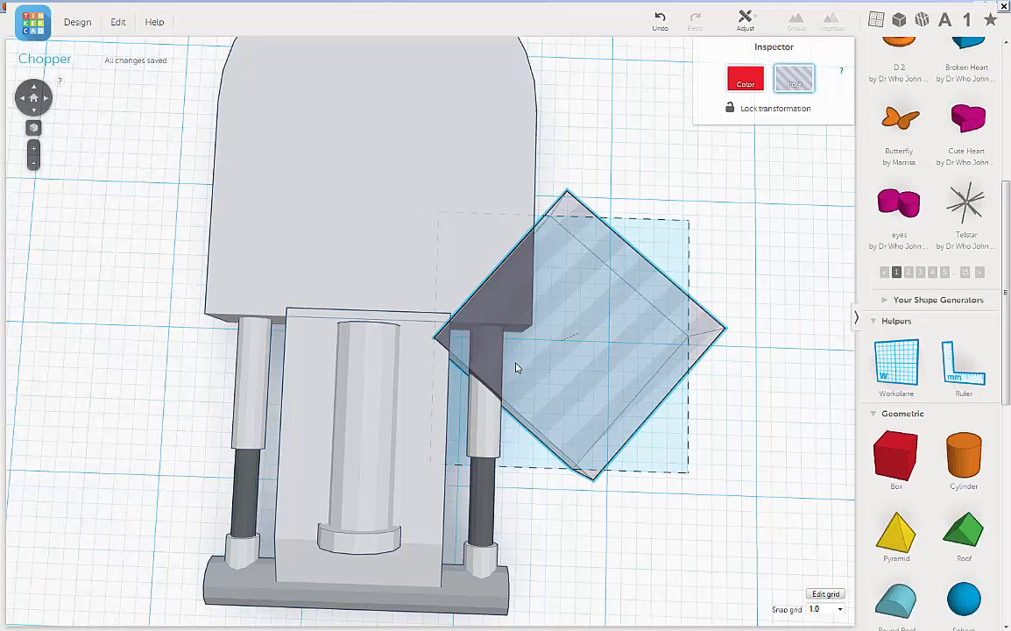
middle_drag(514, 368, 493, 389)
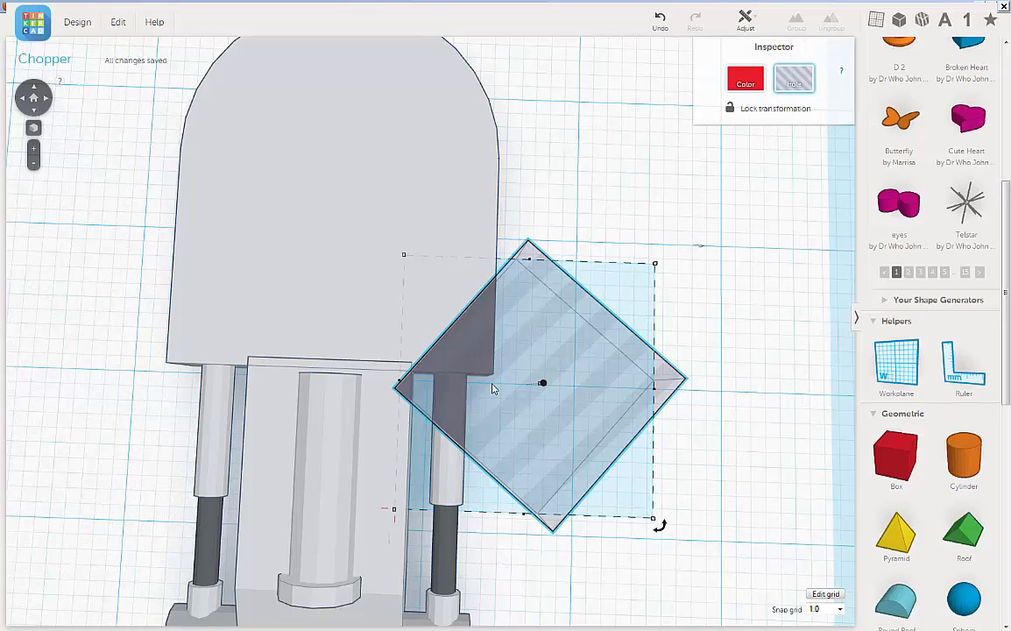
mouse_move(659, 525)
mouse_down()
mouse_move(670, 560)
mouse_move(655, 506)
mouse_up()
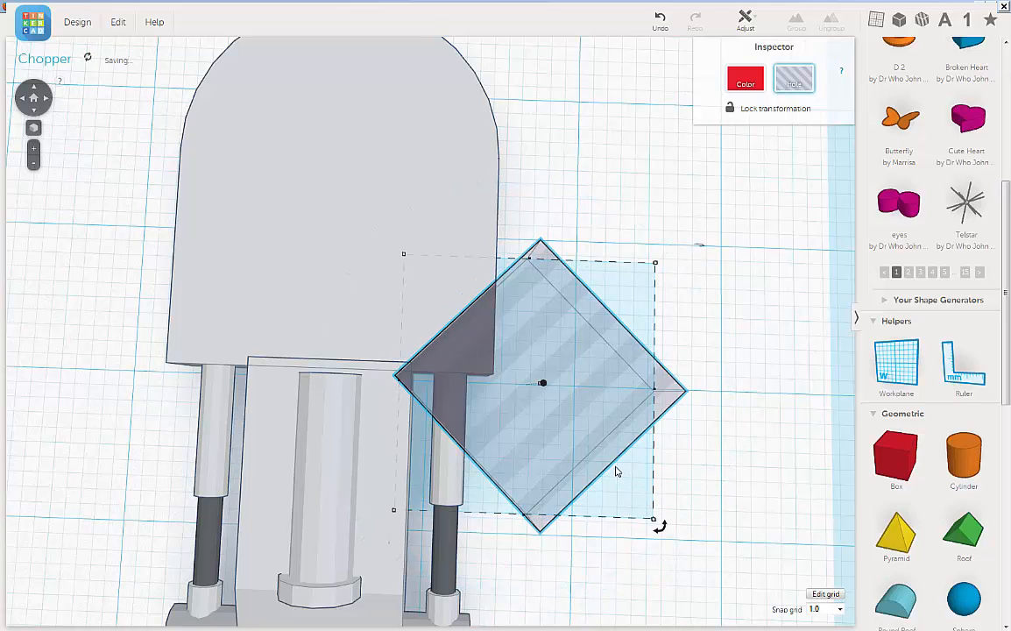
key(Down)
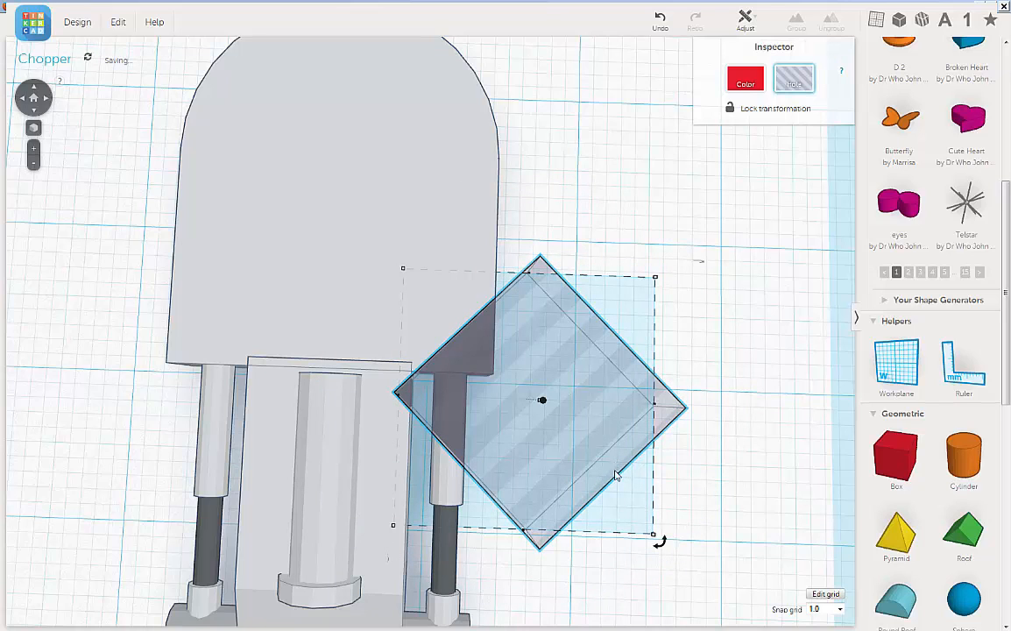
scroll(473, 445, up, 2)
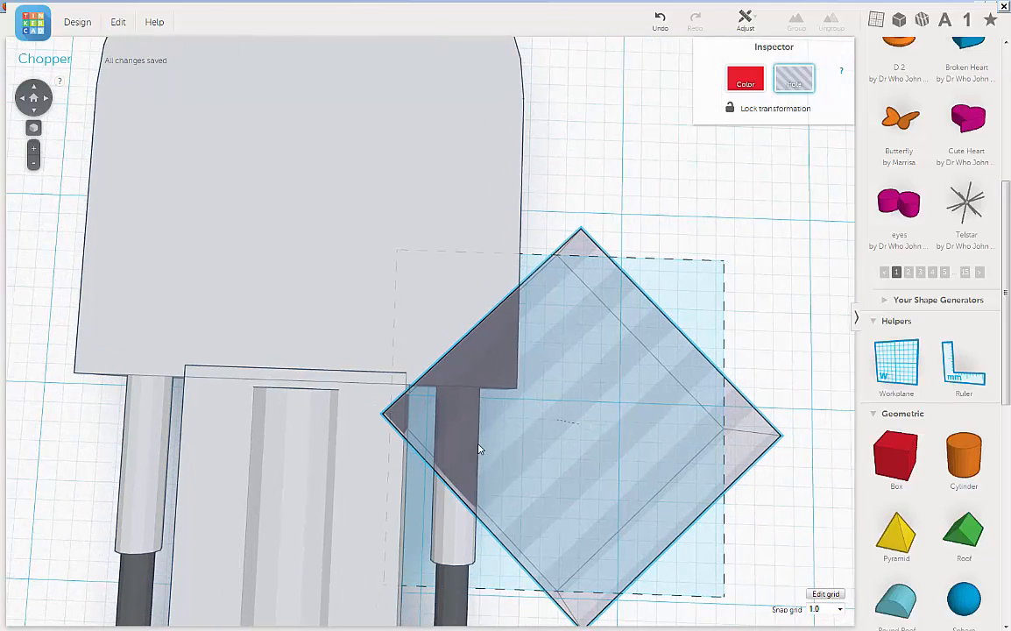
scroll(478, 449, up, 3)
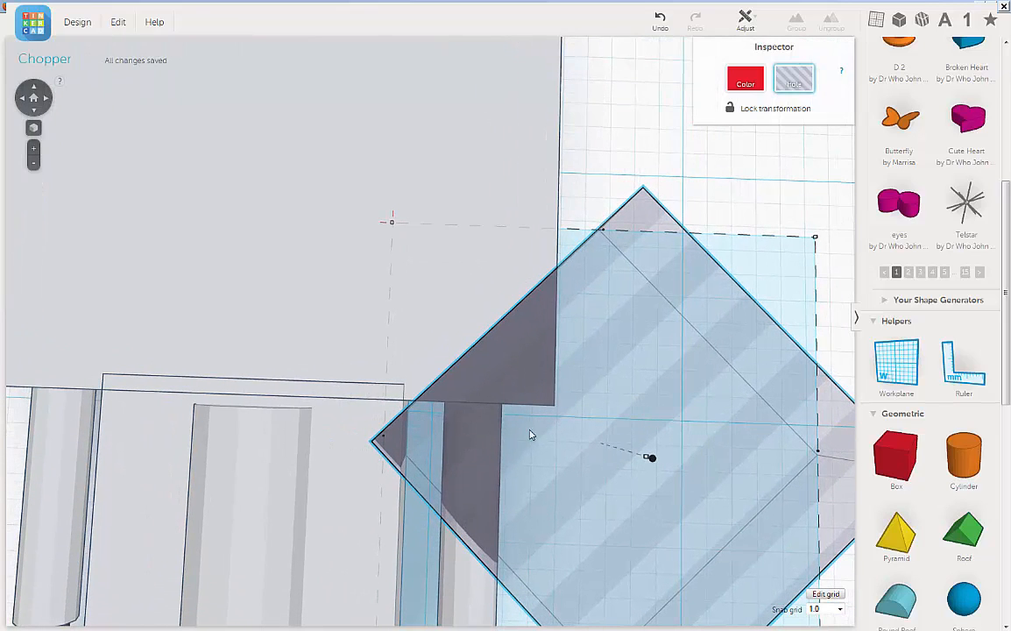
key(Left)
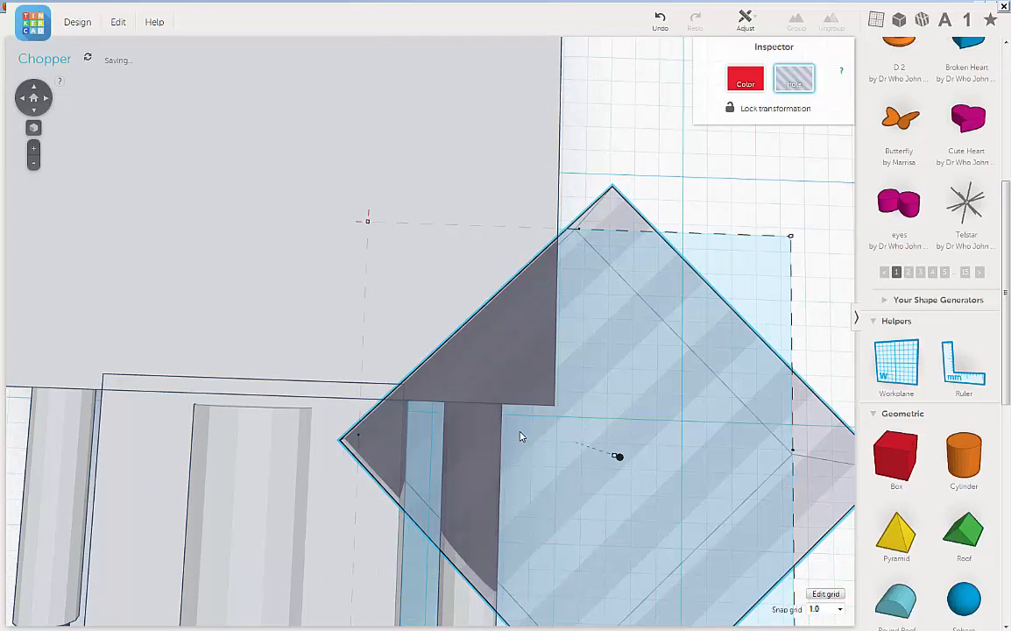
key(Right)
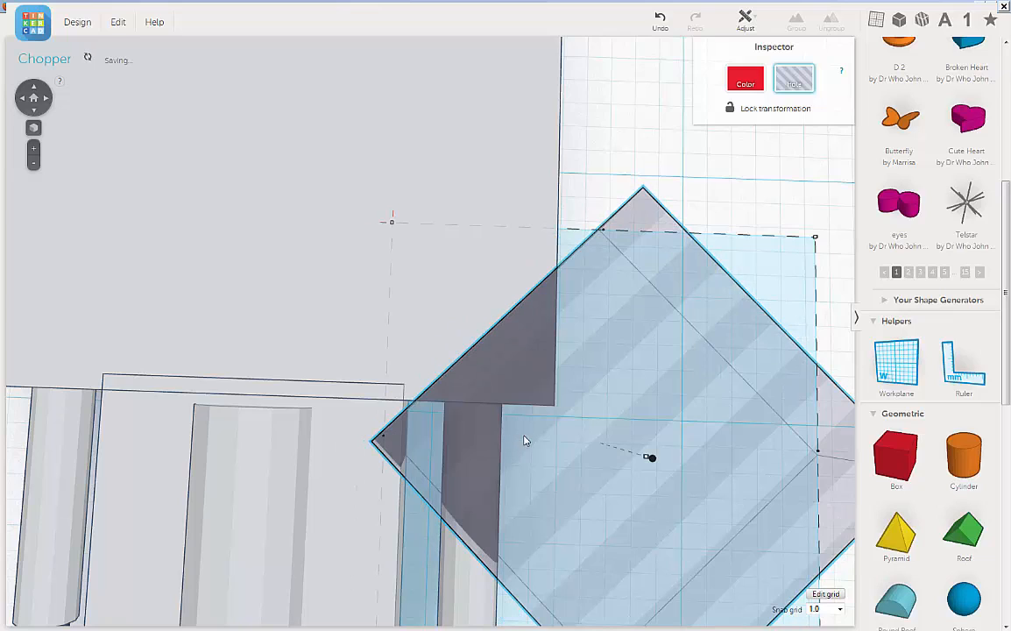
Turn the snap grid off and fine-position the diamond hole so its slanted edge meets the corner of the central block
scroll(508, 391, down, 1)
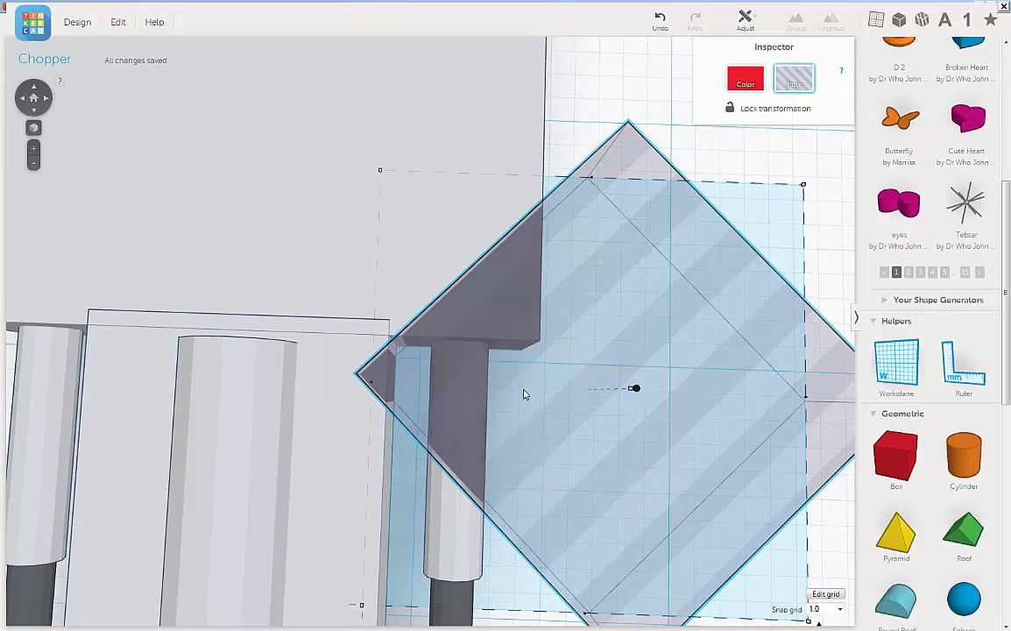
scroll(532, 390, down, 1)
middle_drag(542, 390, 571, 396)
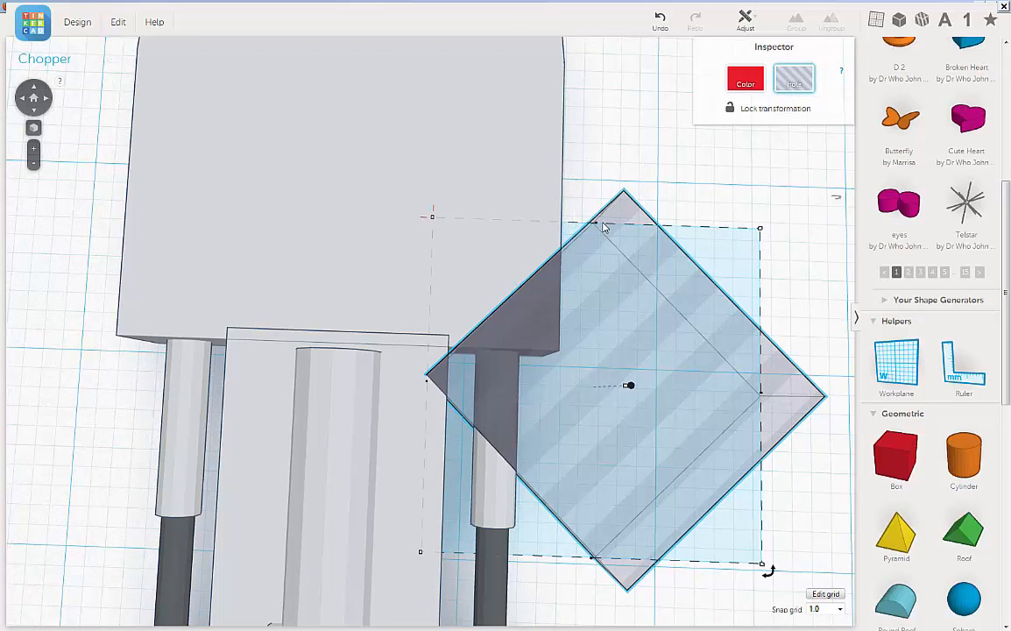
middle_drag(677, 498, 636, 421)
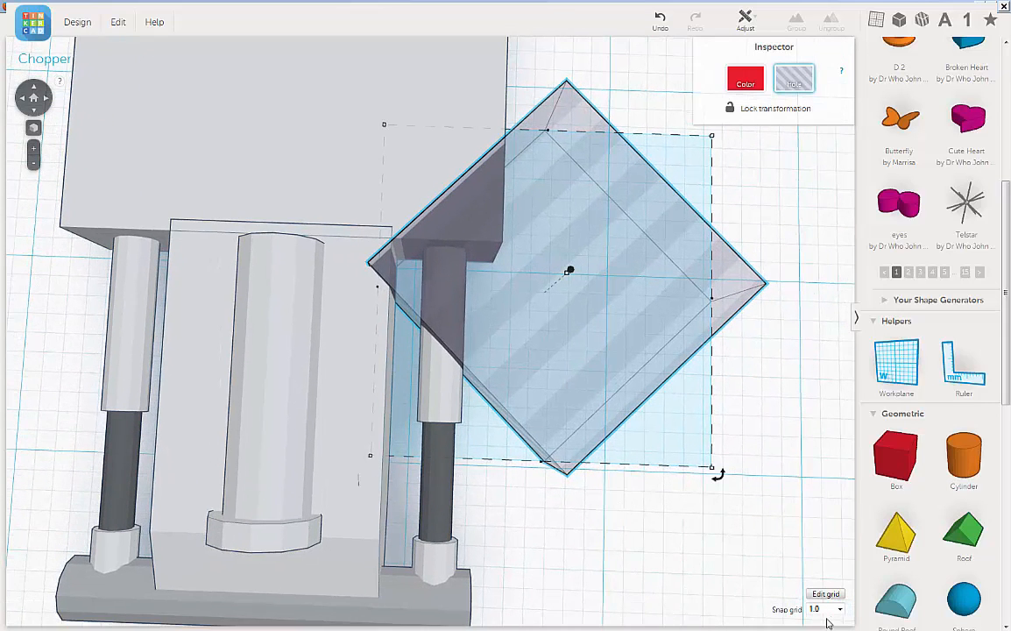
click(840, 609)
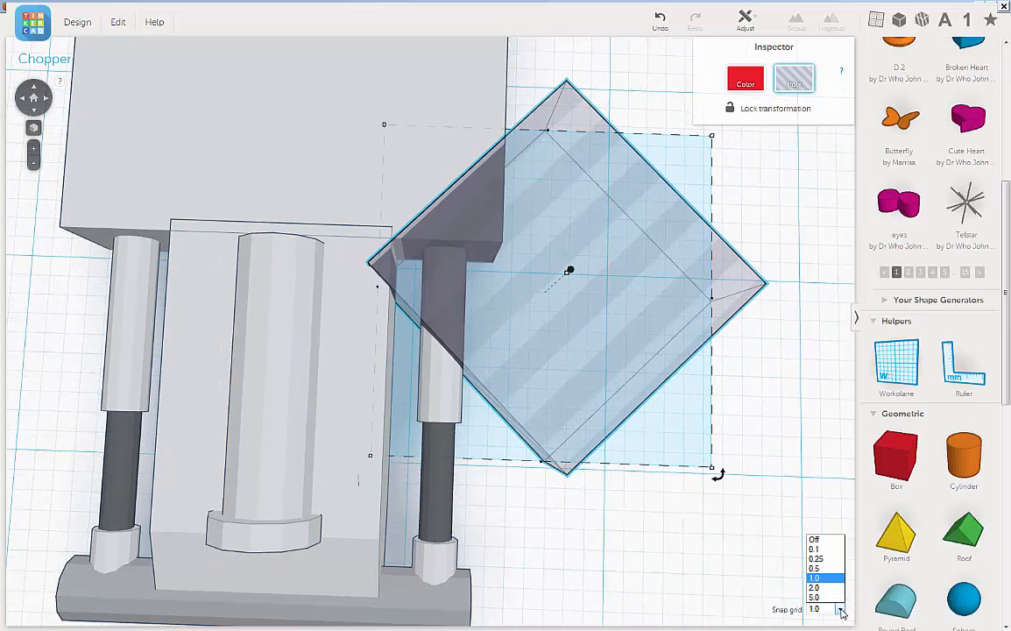
click(815, 540)
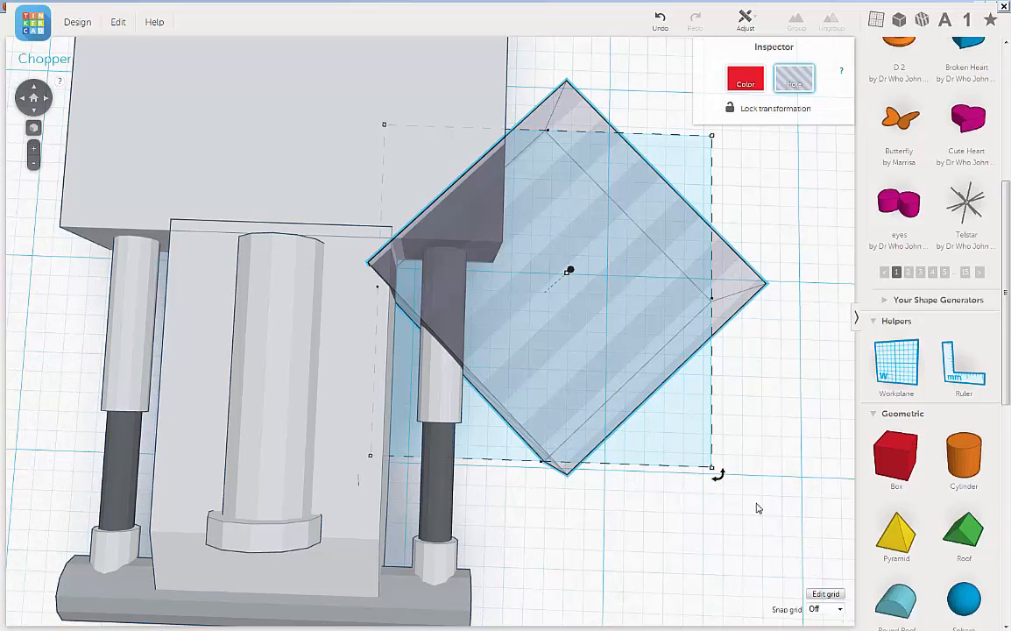
scroll(642, 520, up, 5)
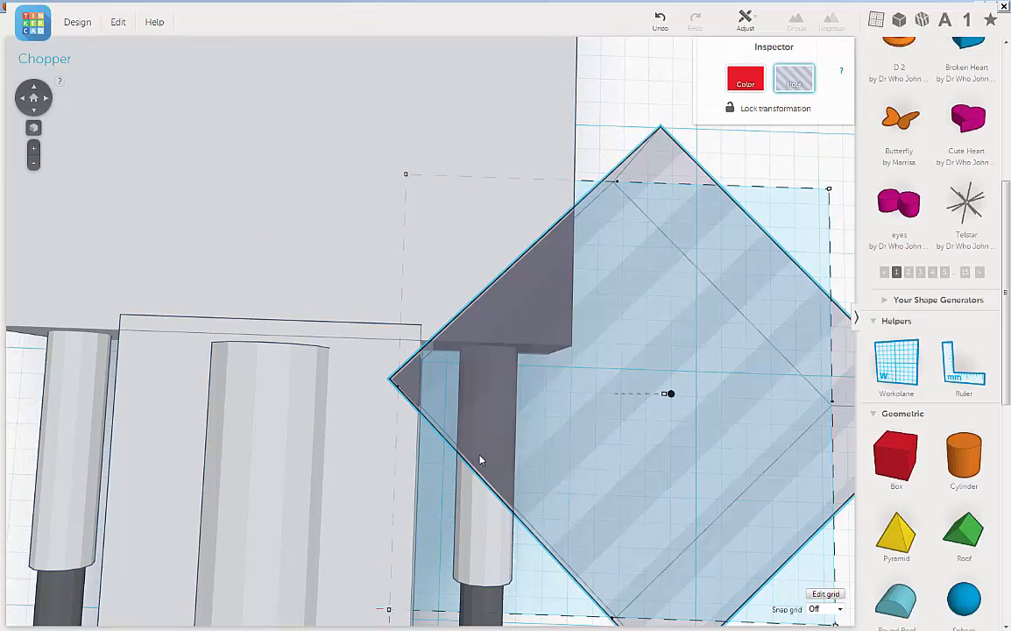
mouse_move(480, 459)
right_down()
mouse_move(495, 476)
mouse_move(491, 508)
right_up()
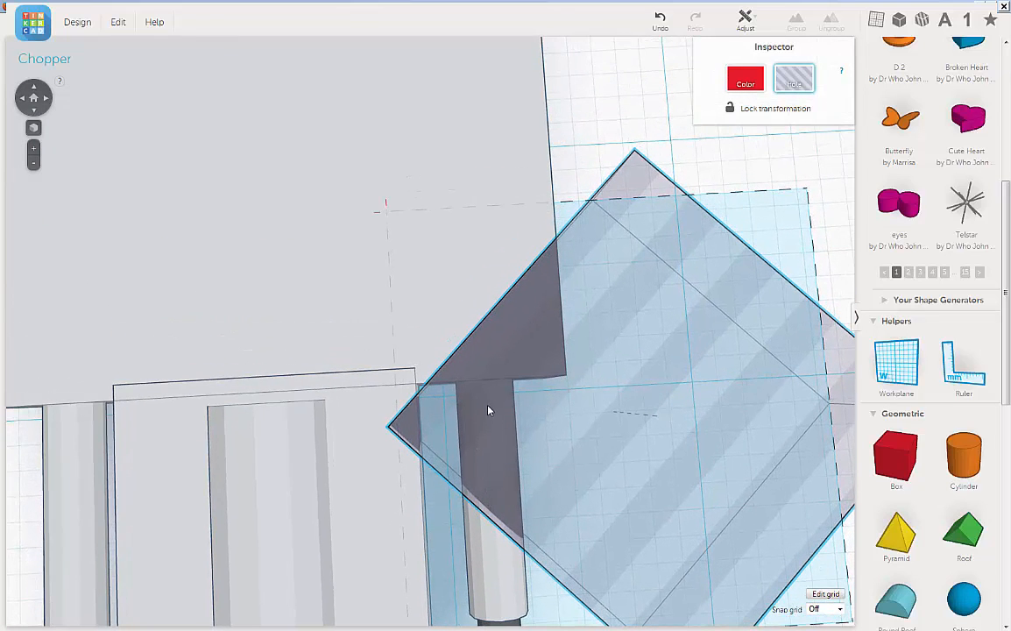
drag(488, 412, 485, 405)
middle_drag(470, 429, 517, 434)
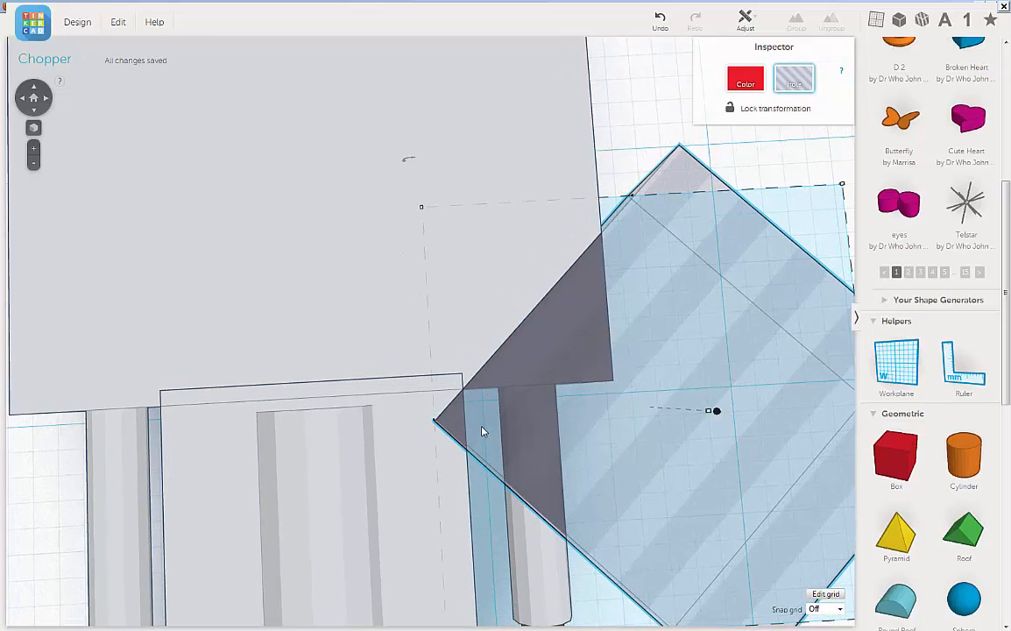
Duplicate the diamond hole and shift the copy across the arm to mirror the cut over the opposite piston-side corner
scroll(492, 418, down, 6)
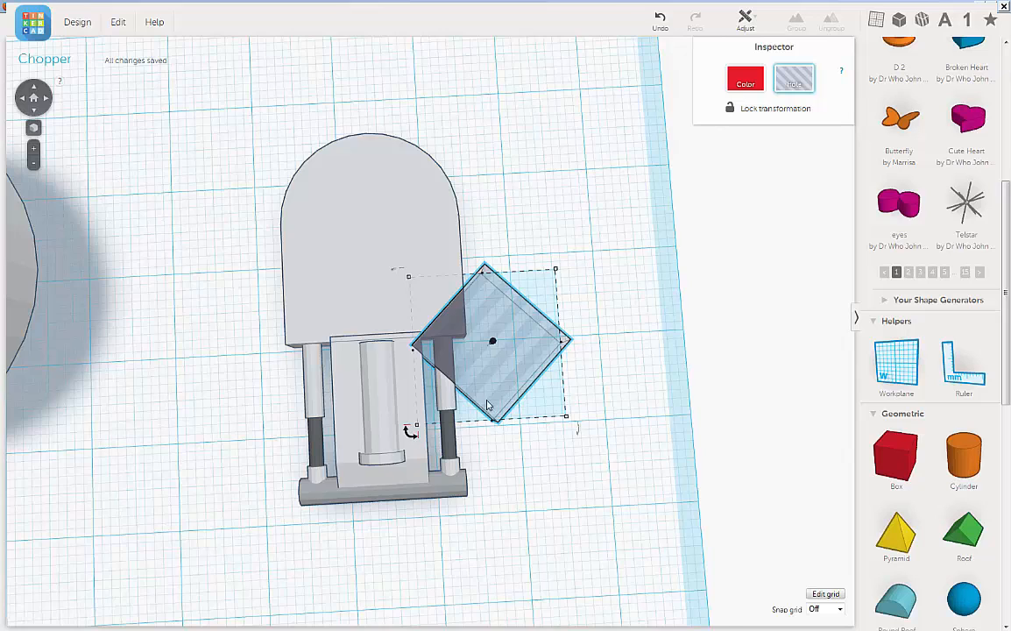
middle_drag(488, 405, 515, 403)
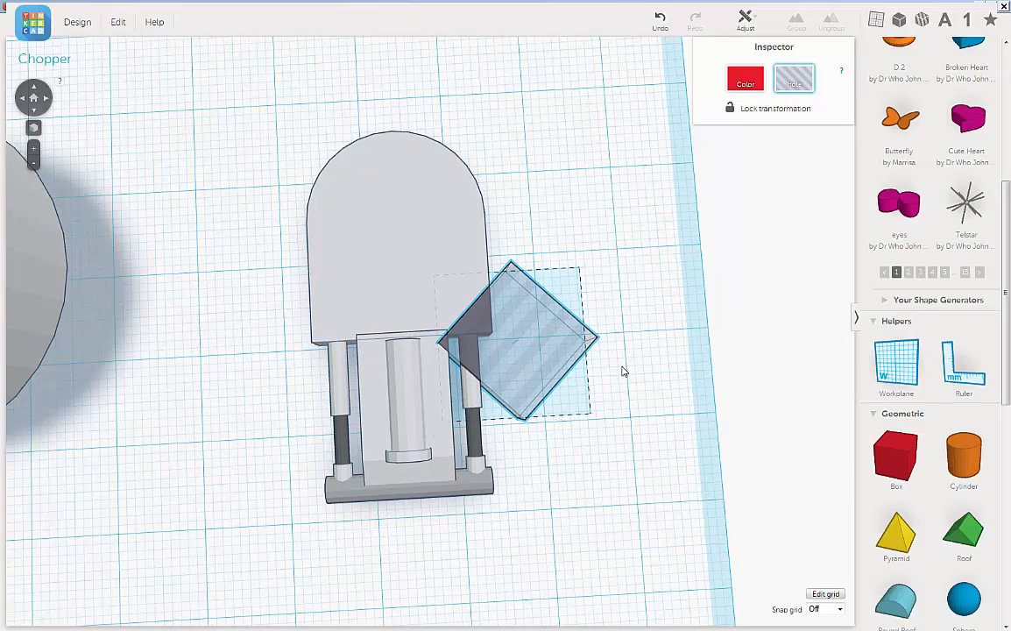
right_drag(622, 368, 619, 370)
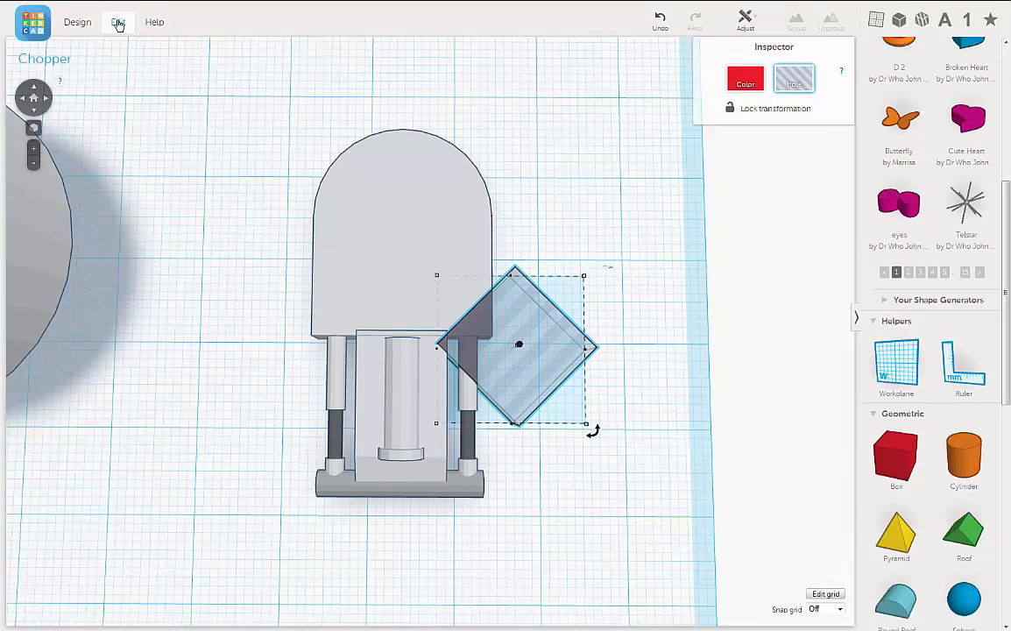
click(114, 22)
click(125, 76)
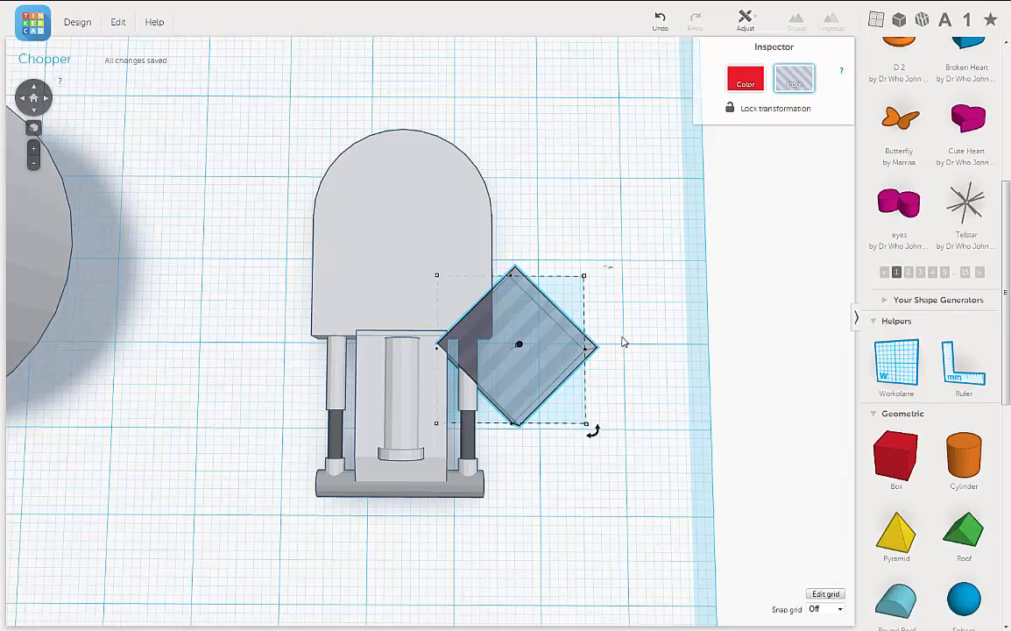
key(Left)
key(Left)
key(Left)
key(Left)
key(Left)
key(Left)
key(Left)
key(Left)
key(Left)
key(Left)
key(Left)
key(Left)
key(Left)
key(Left)
key(Left)
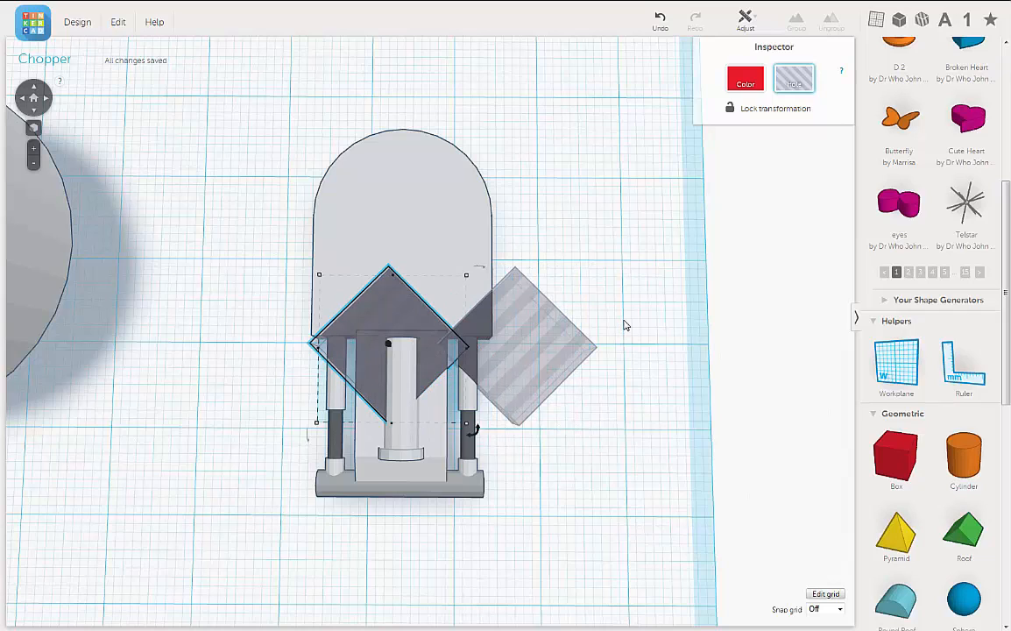
key(Left)
key(Left)
key(Left)
key(Left)
key(Left)
key(Left)
key(Left)
key(Left)
key(Left)
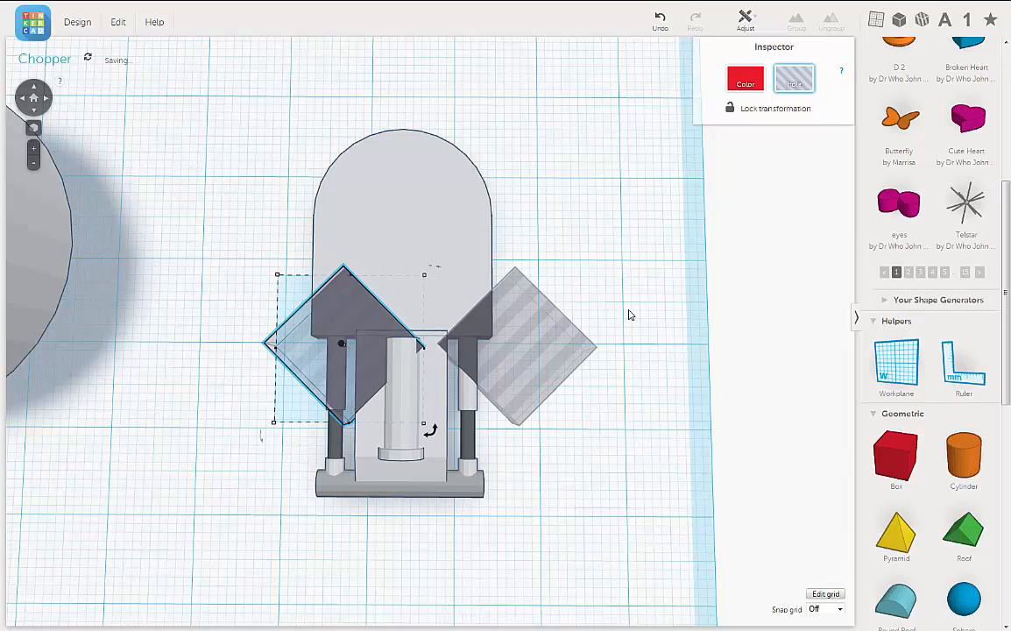
key(Left)
key(Left)
key(Left)
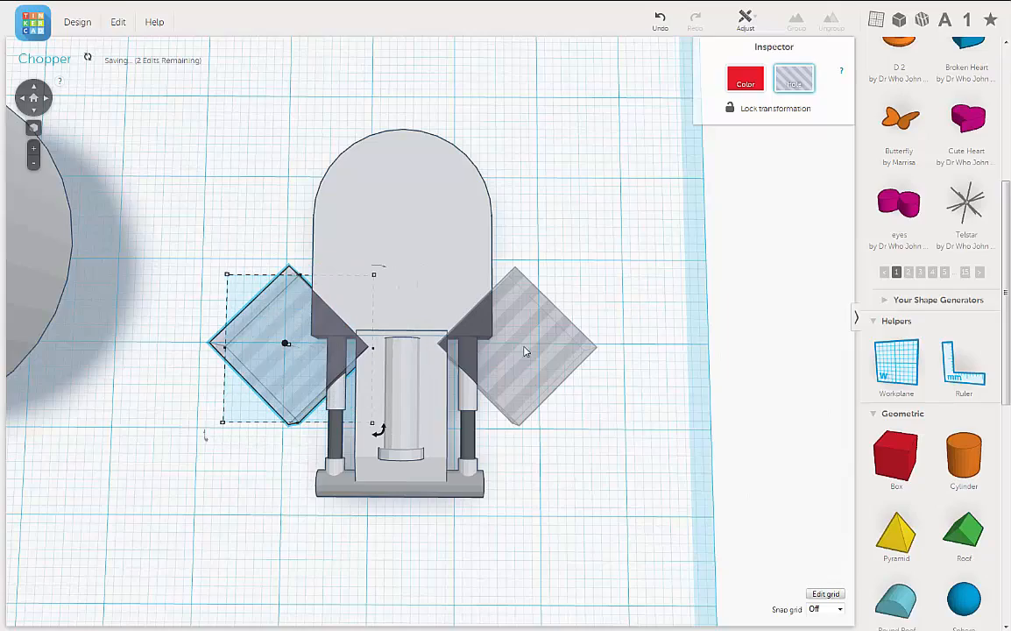
right_drag(455, 375, 508, 379)
middle_drag(508, 379, 524, 383)
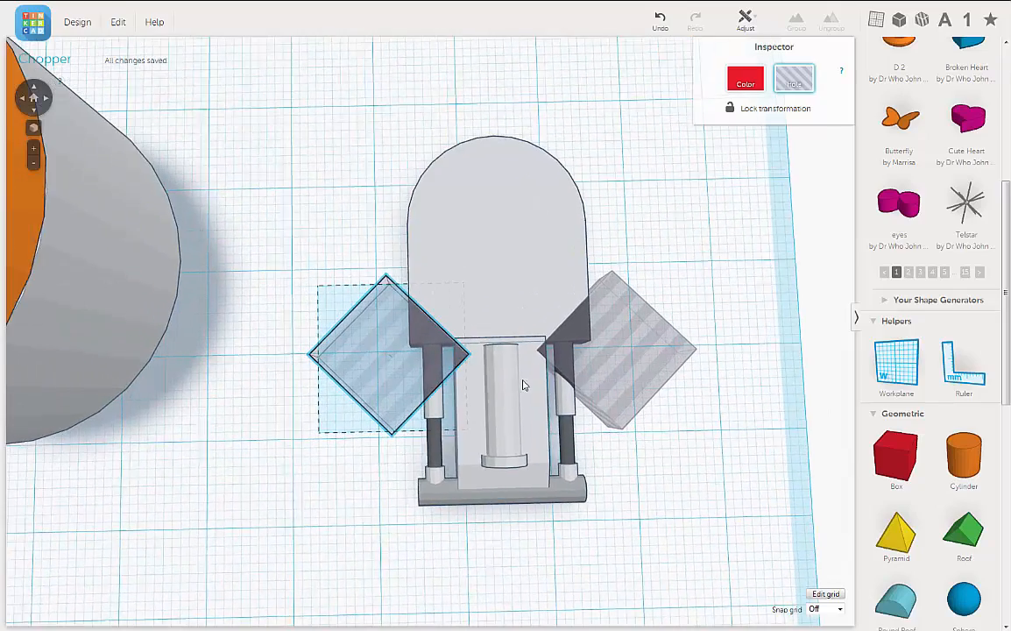
scroll(458, 370, up, 6)
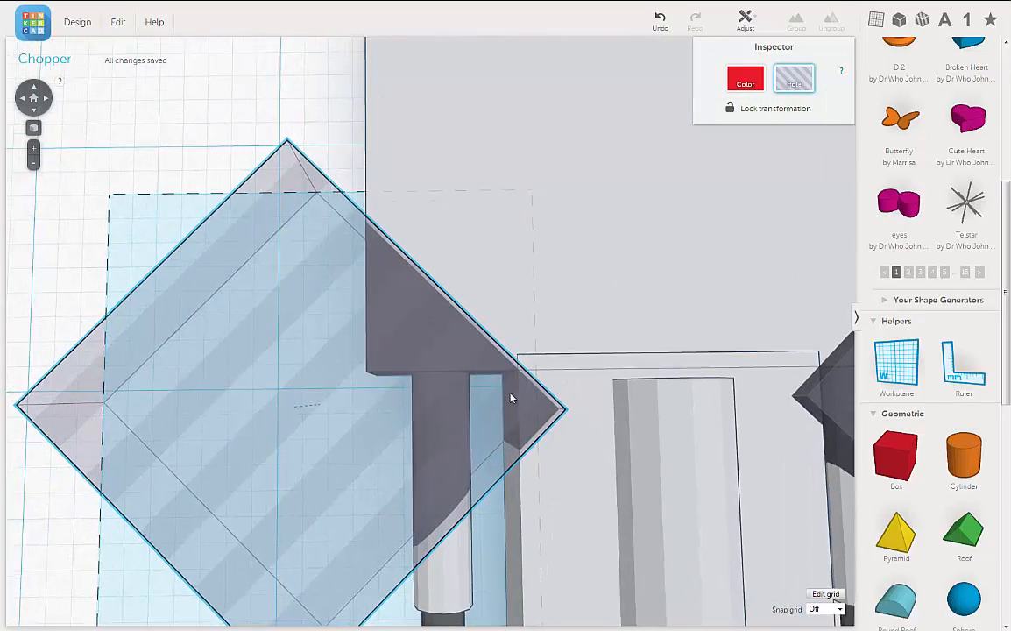
middle_drag(509, 399, 440, 420)
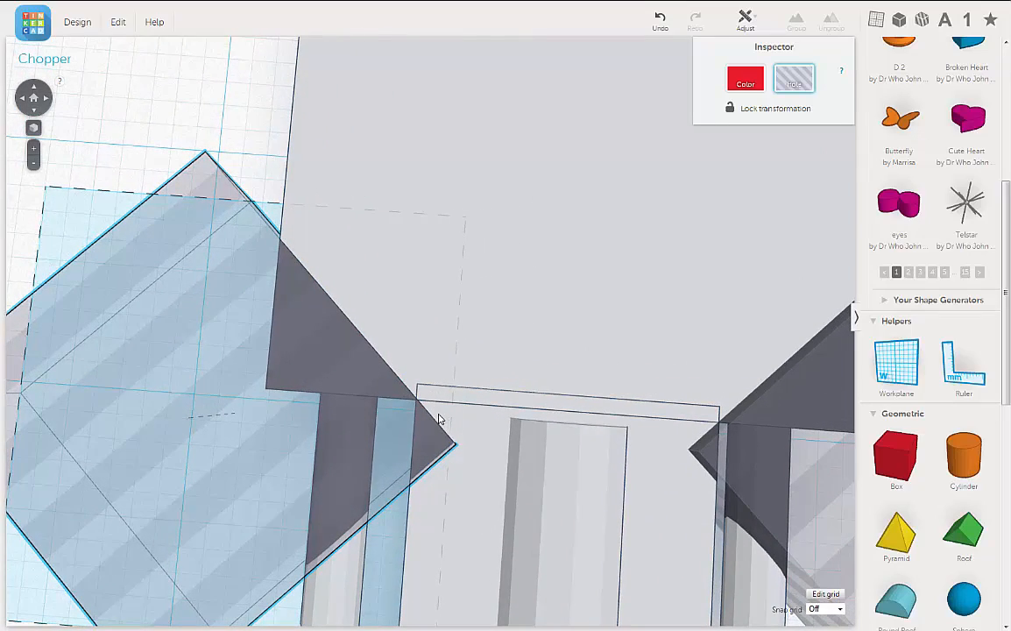
scroll(442, 414, down, 8)
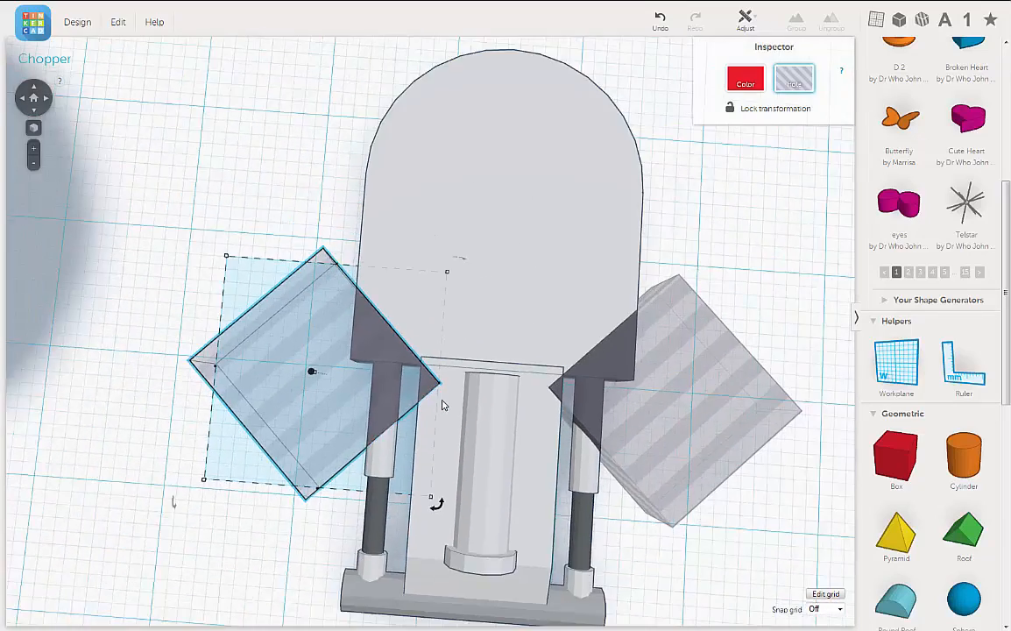
Group the arm's wide rounded section with the original diamond hole to bevel its first piston-side corner
mouse_move(515, 431)
right_down()
mouse_move(510, 420)
mouse_move(514, 427)
right_up()
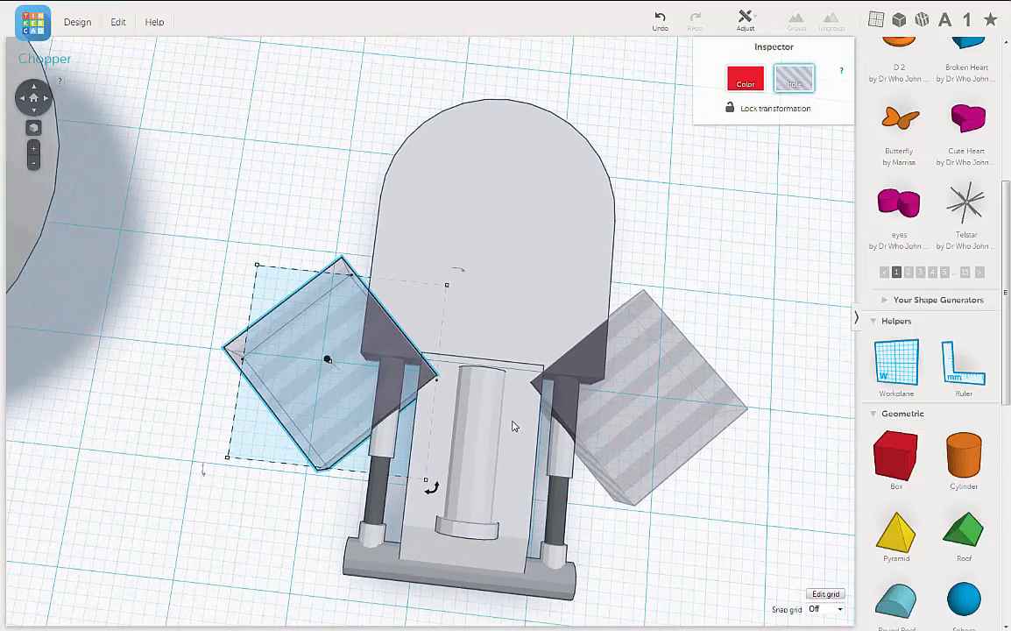
middle_drag(506, 408, 498, 389)
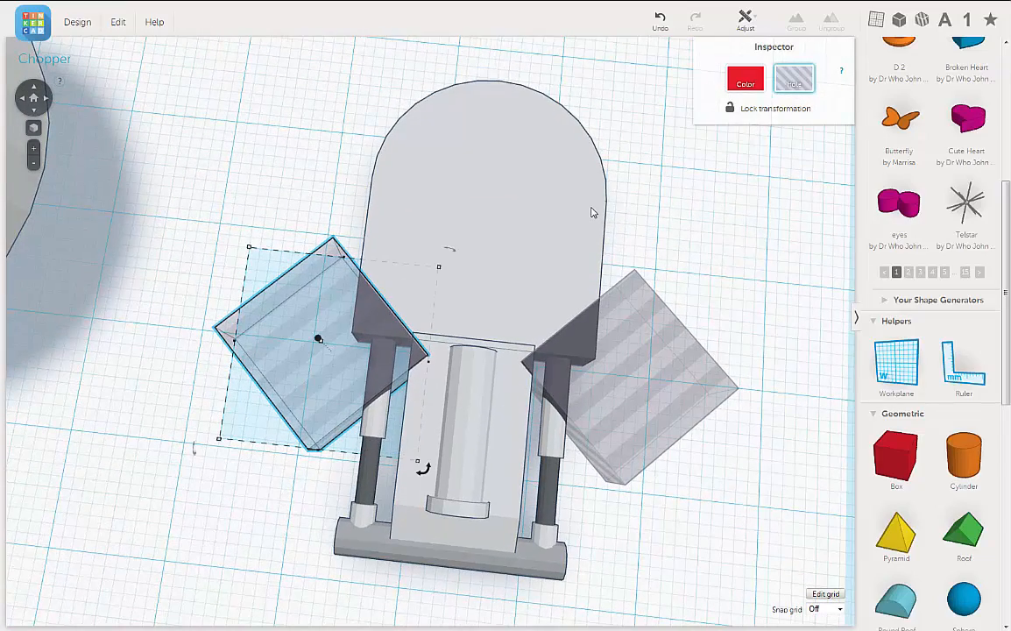
click(591, 212)
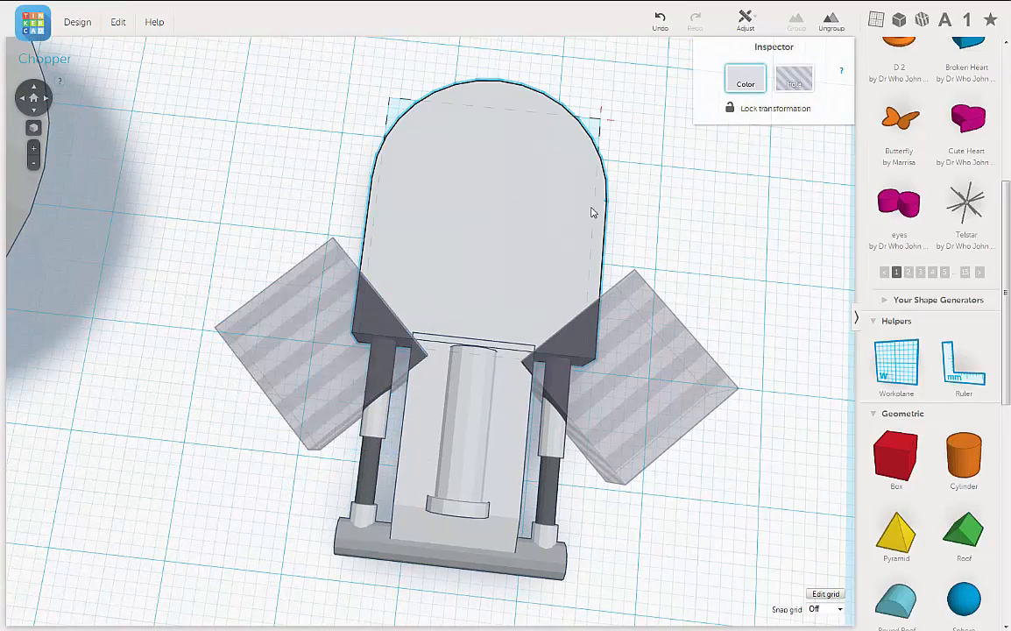
shift+click(635, 299)
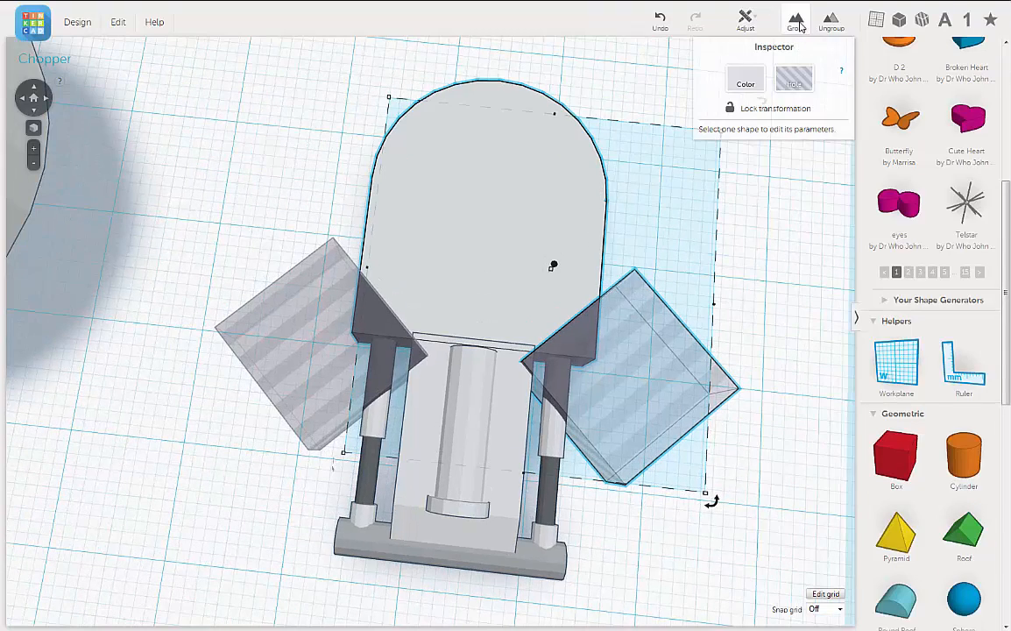
key(ctrl+g)
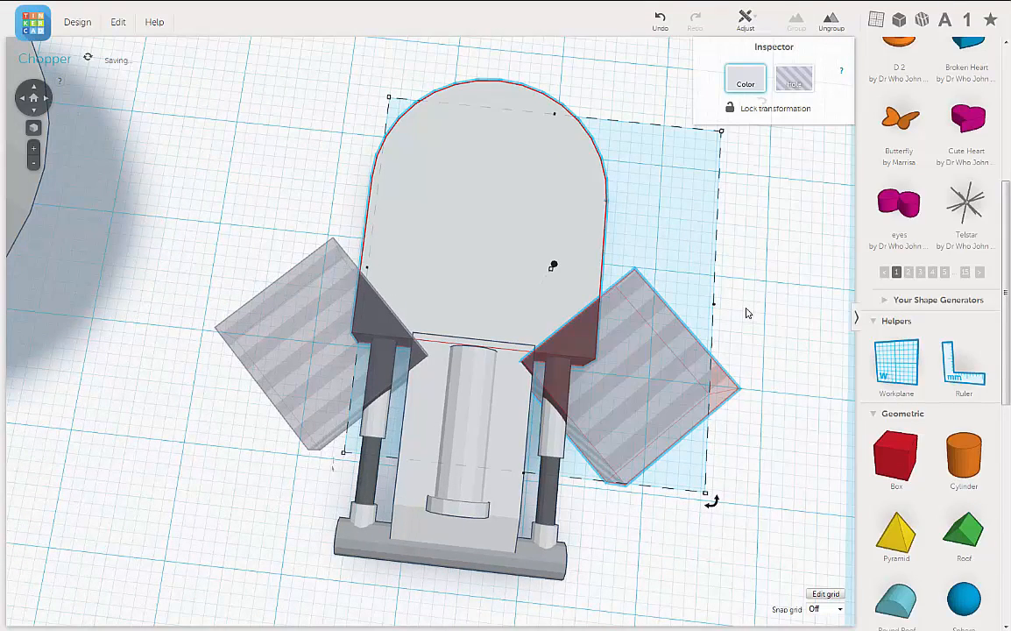
Group the wide section with the duplicated diamond hole to bevel its remaining piston-side corner
scroll(600, 372, up, 5)
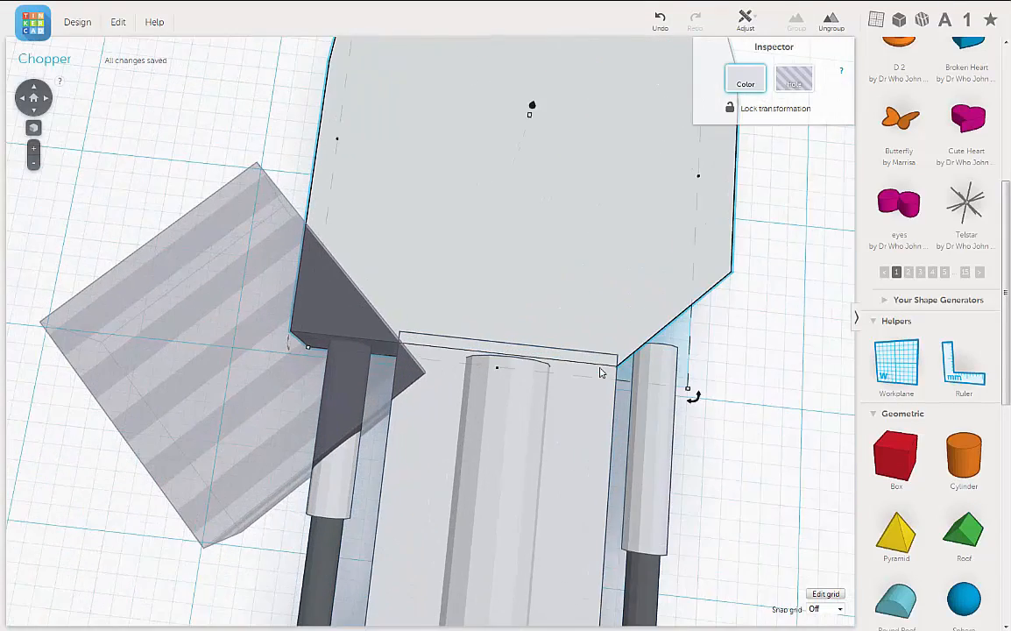
middle_drag(627, 391, 448, 384)
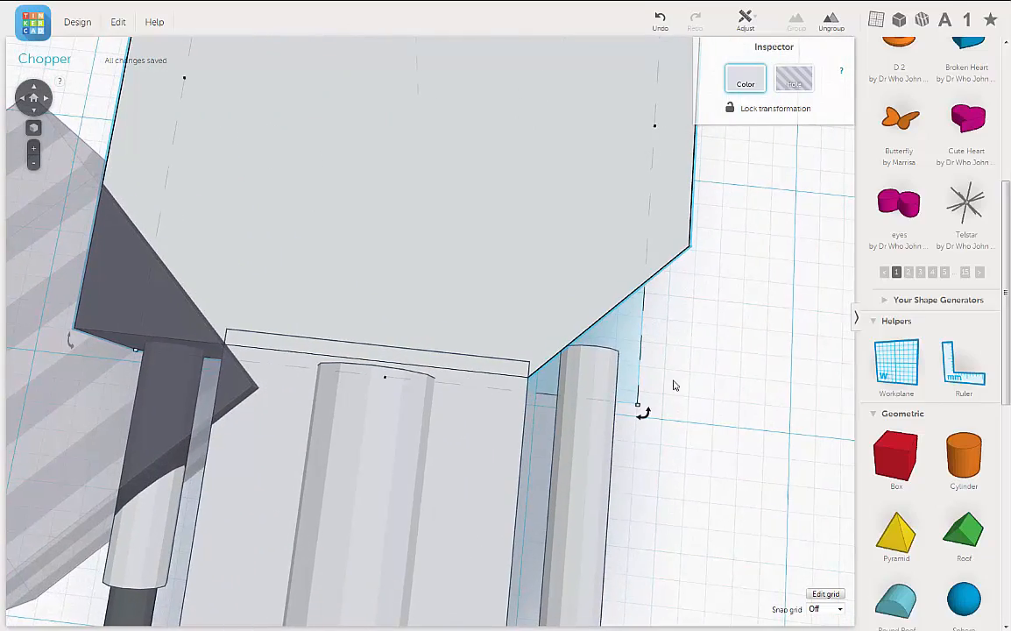
right_drag(675, 384, 664, 334)
scroll(648, 307, down, 3)
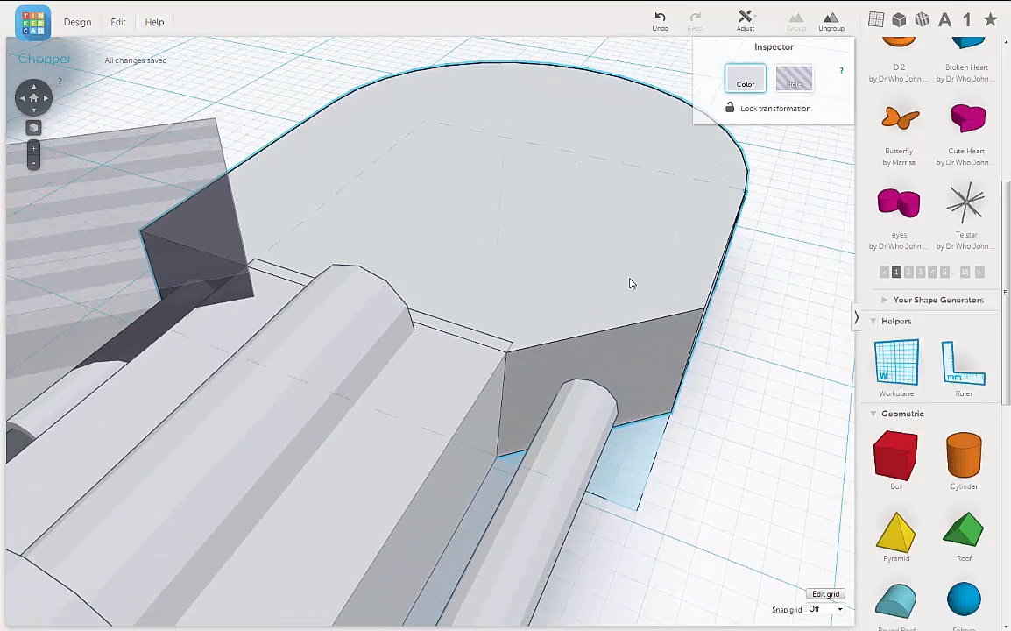
scroll(648, 315, up, 3)
scroll(663, 345, down, 5)
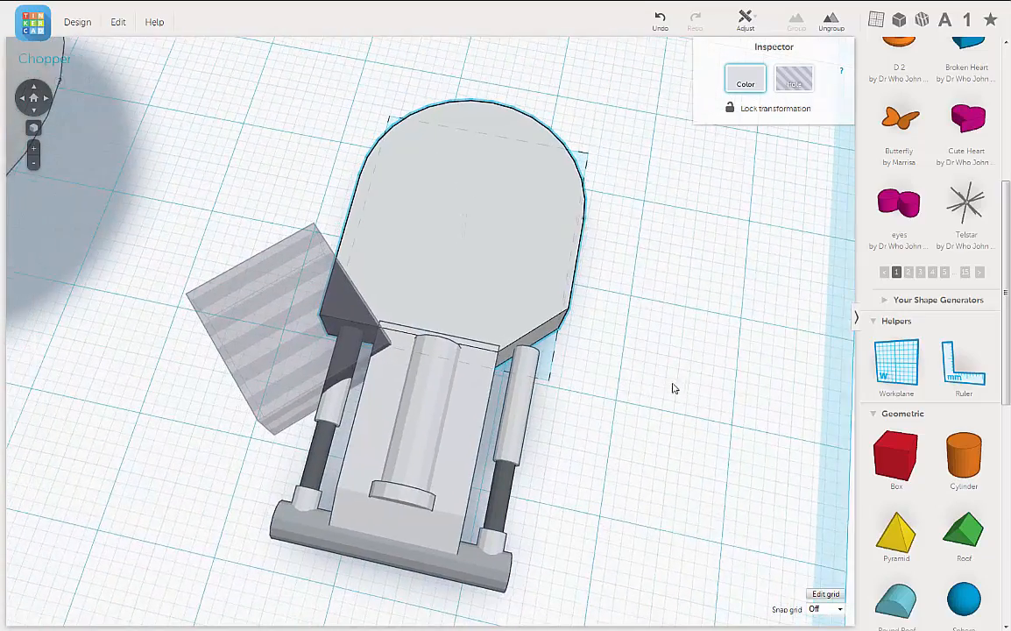
middle_drag(674, 388, 718, 384)
right_drag(663, 403, 671, 422)
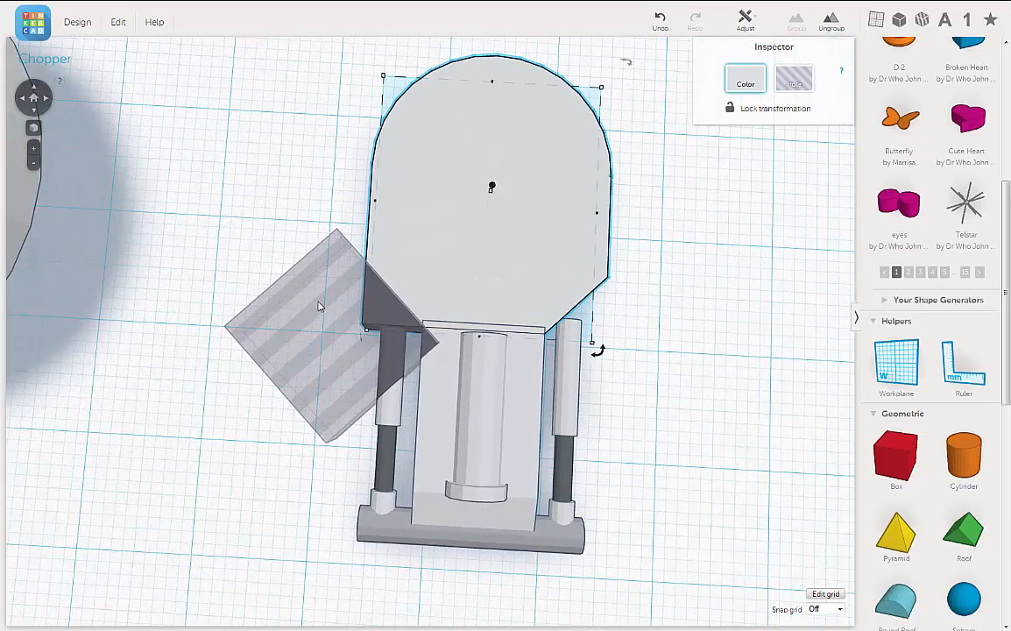
shift+click(300, 295)
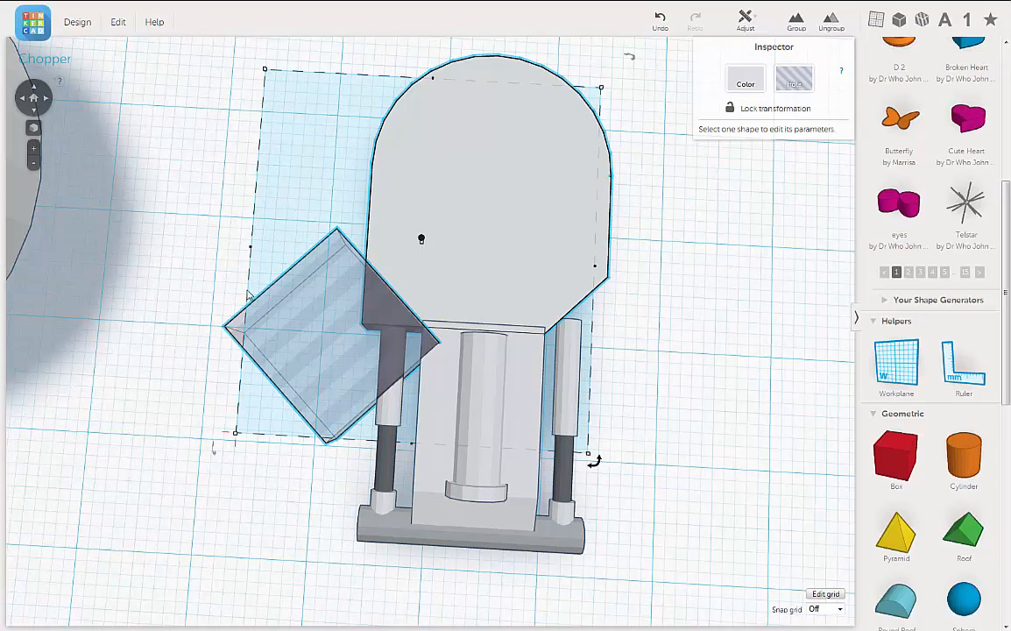
key(ctrl+g)
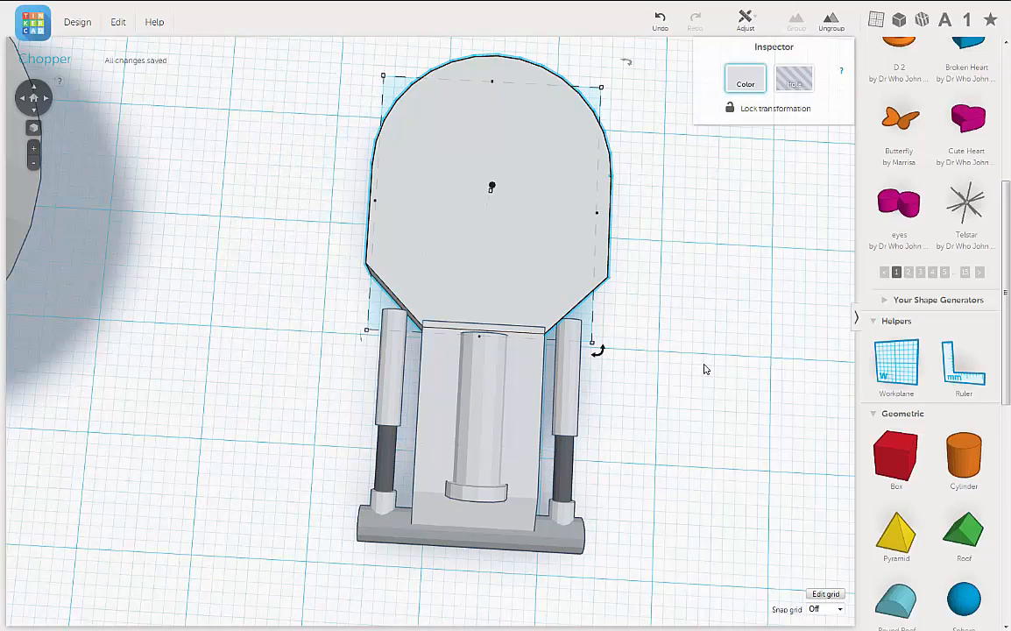
Extend both light side-piston cylinders into the bevelled faces and shorten their opposite ends, making them about 10.4 mm long
middle_drag(697, 405, 681, 419)
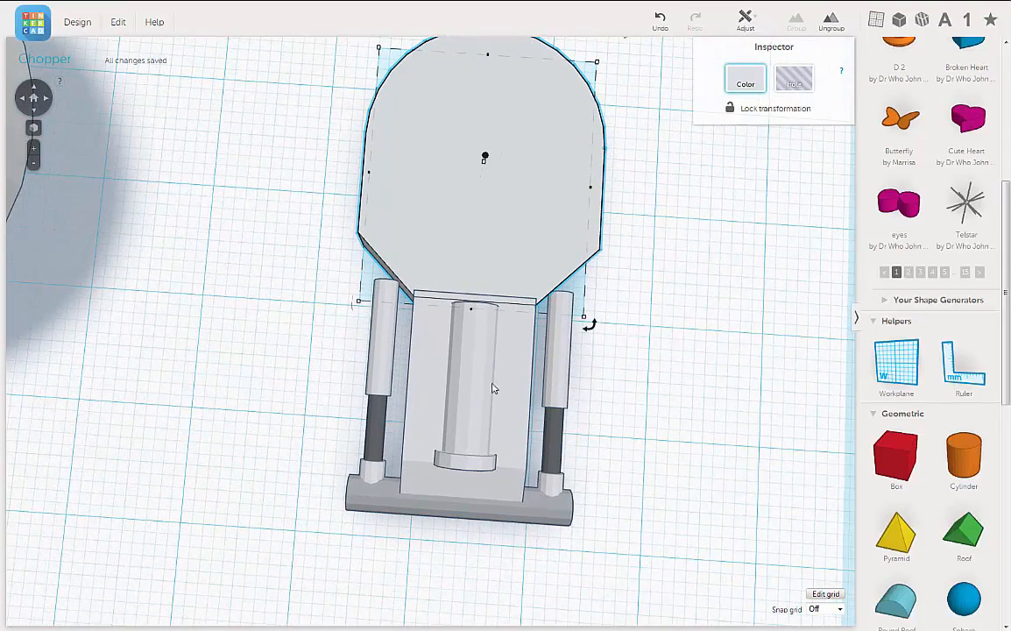
click(390, 343)
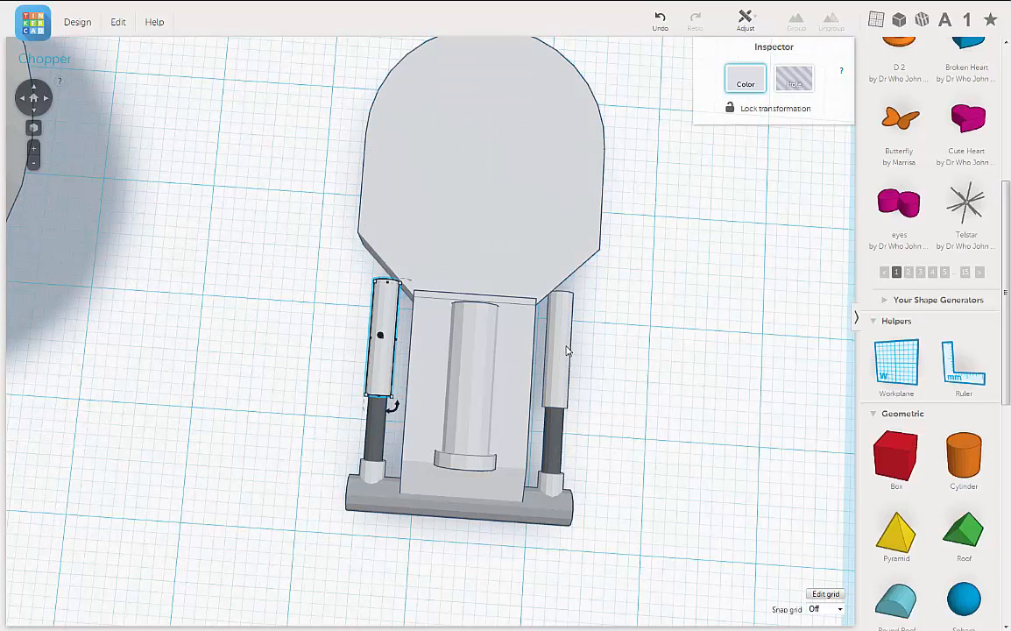
shift+click(564, 322)
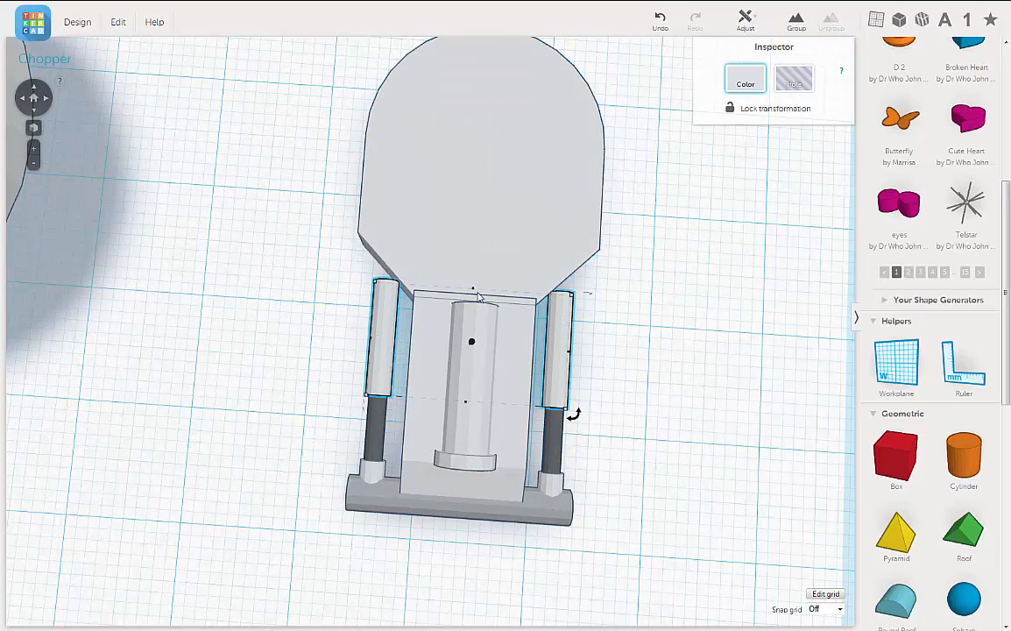
mouse_move(473, 292)
drag(472, 293, 474, 272)
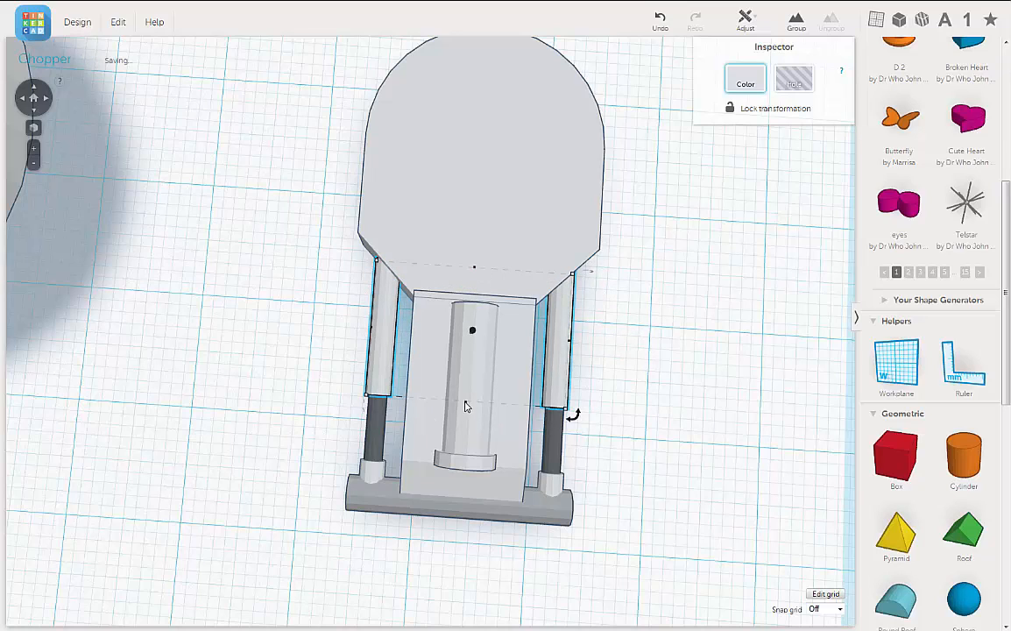
drag(467, 401, 467, 391)
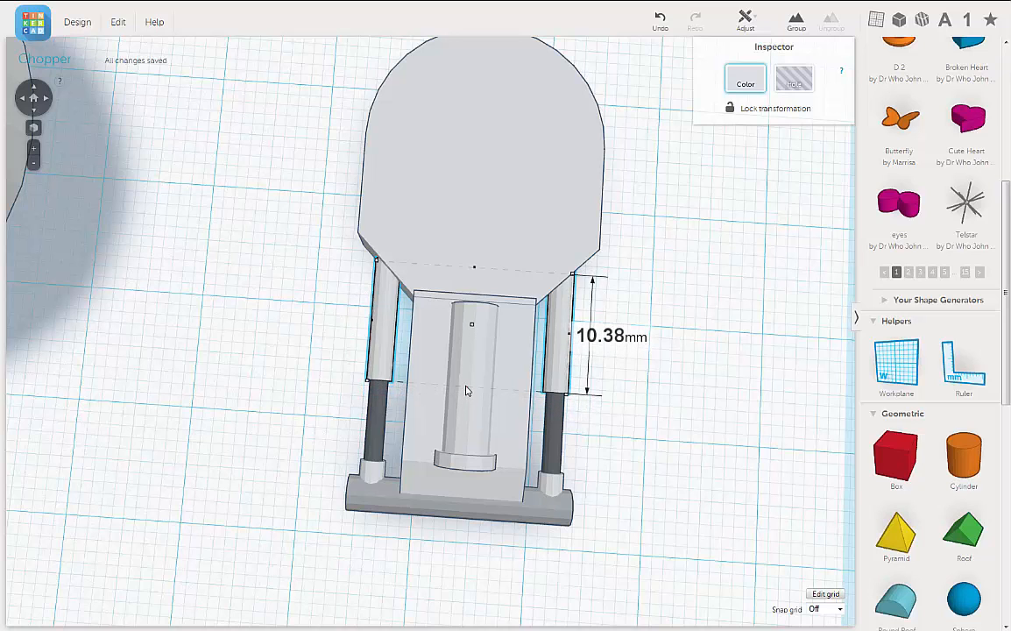
click(658, 395)
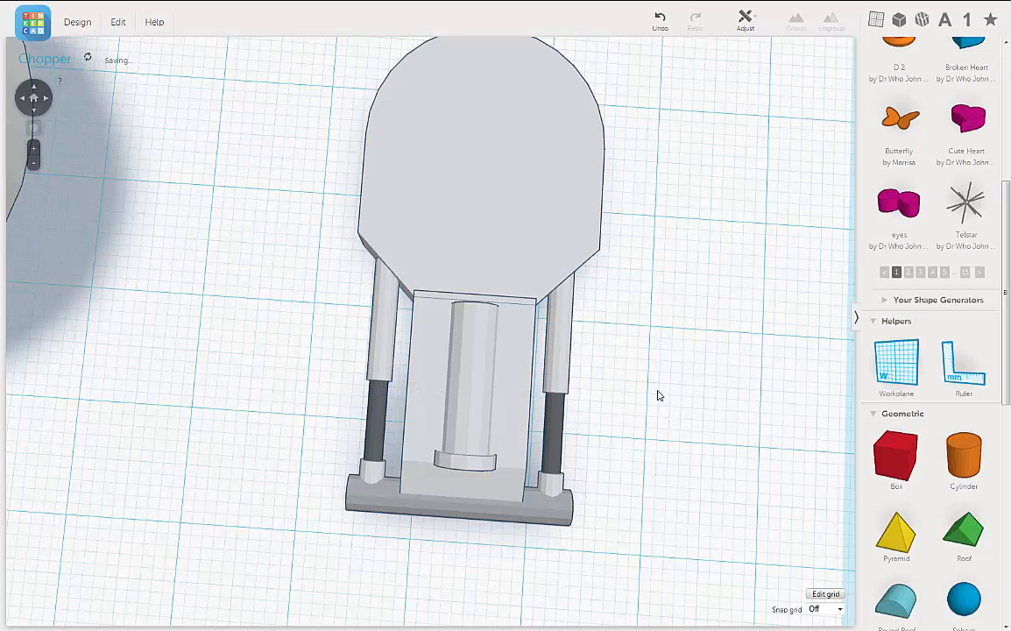
Examine the bevelled arm and its adjusted side pistons from several angles
scroll(656, 393, down, 3)
middle_drag(607, 387, 606, 400)
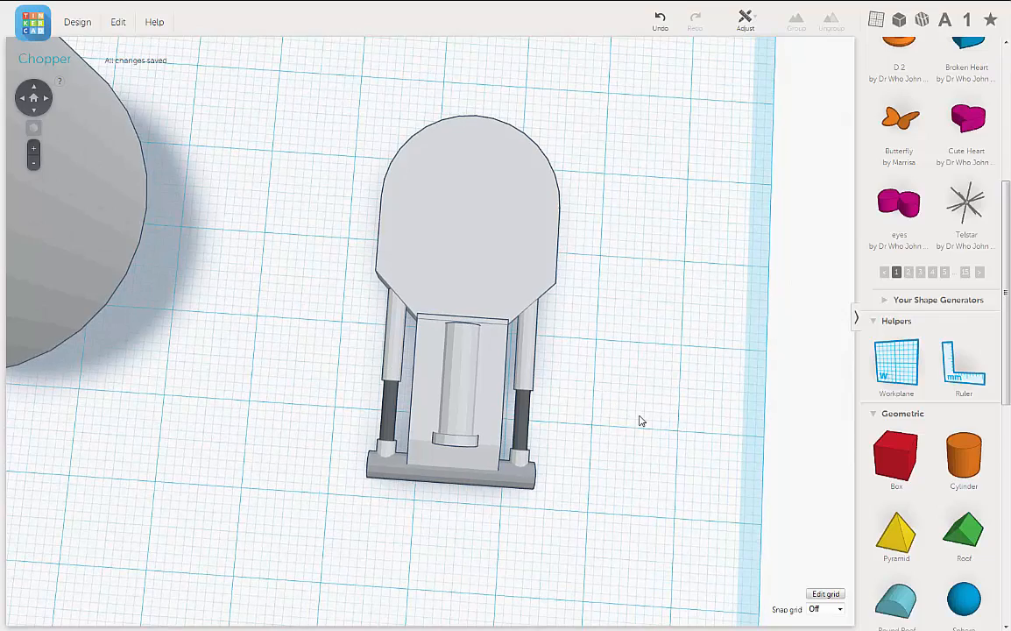
right_drag(640, 421, 590, 417)
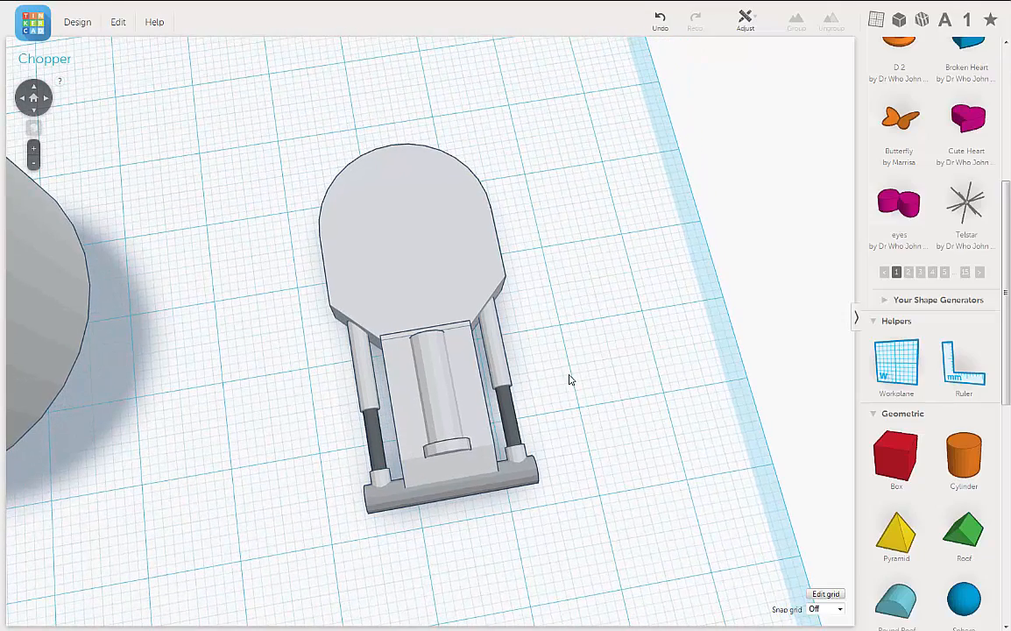
middle_drag(569, 374, 584, 351)
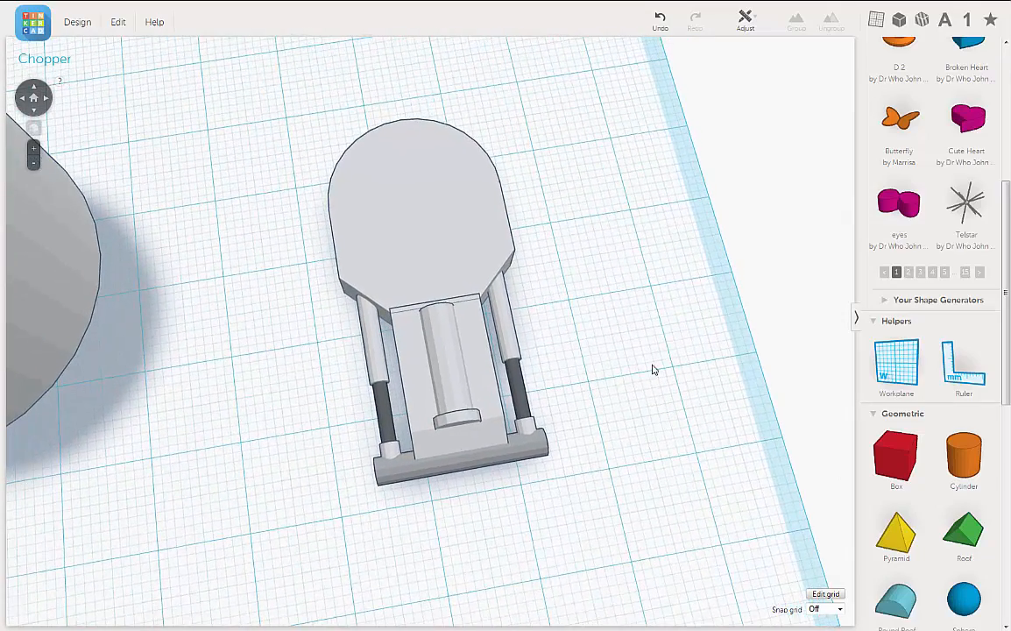
right_drag(598, 350, 578, 351)
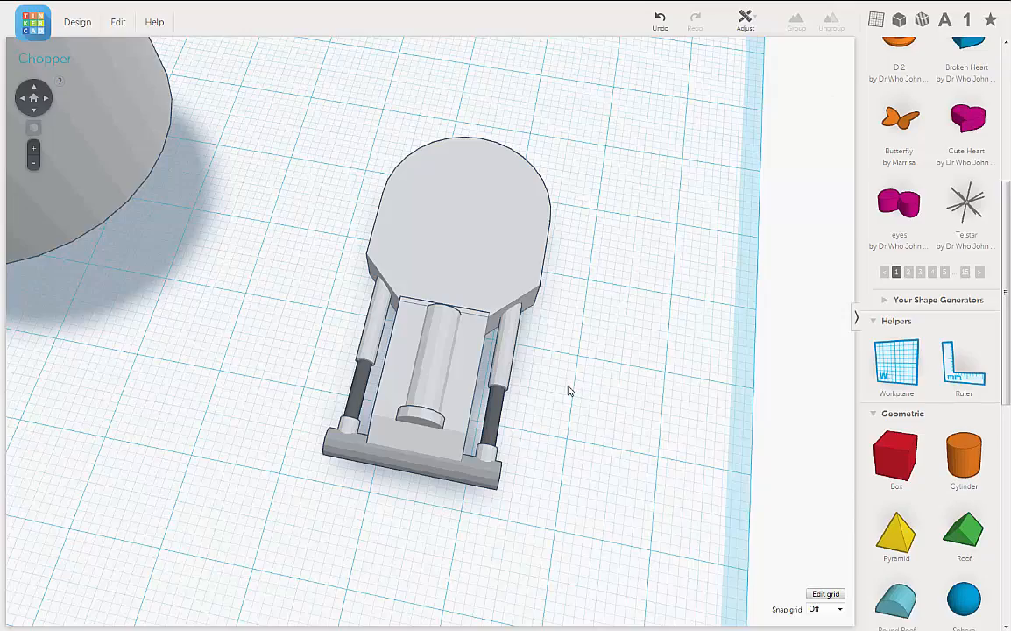
right_drag(569, 391, 600, 453)
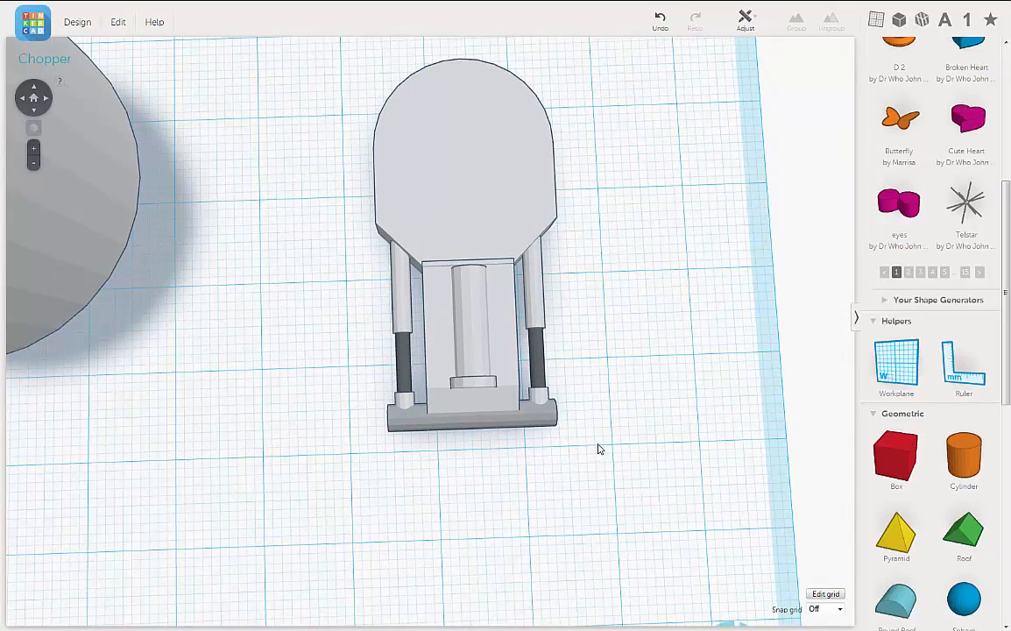